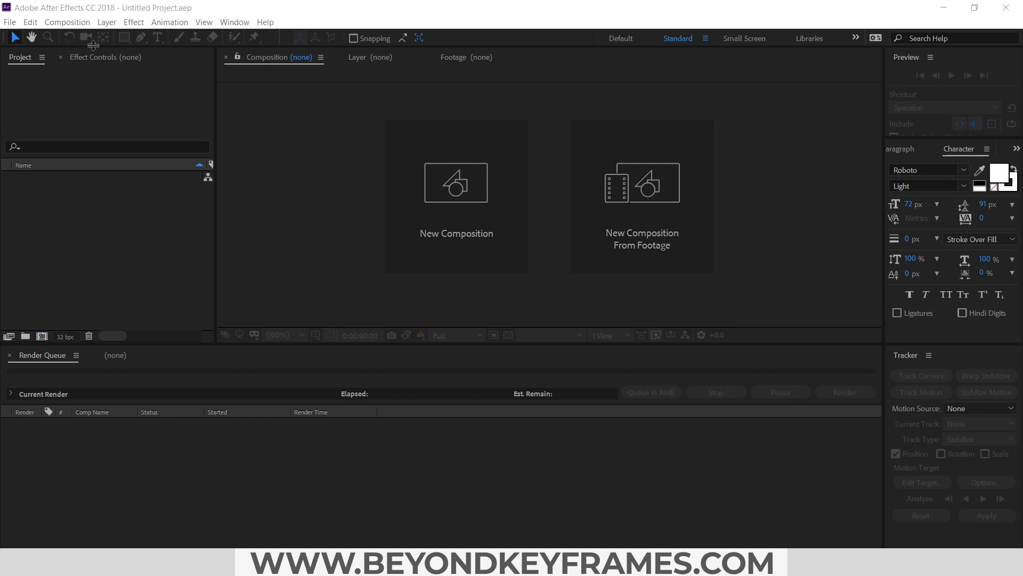
Start a new composition from the Composition menu to get the Composition Settings dialog
click(68, 22)
Set Comp 1 to 960 × 100 pixels and begin renaming it 'text pre 1'
click(90, 37)
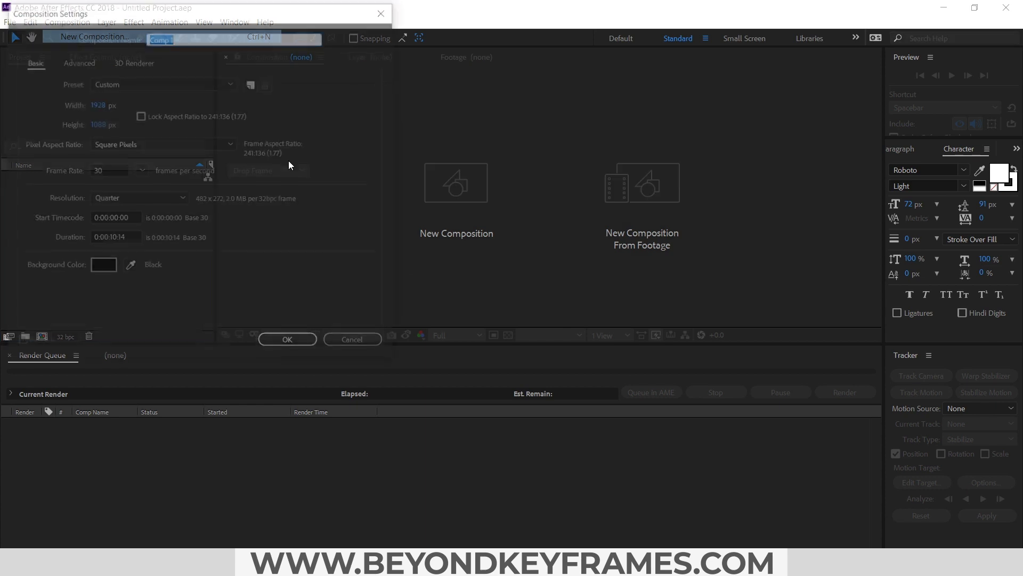
click(97, 104)
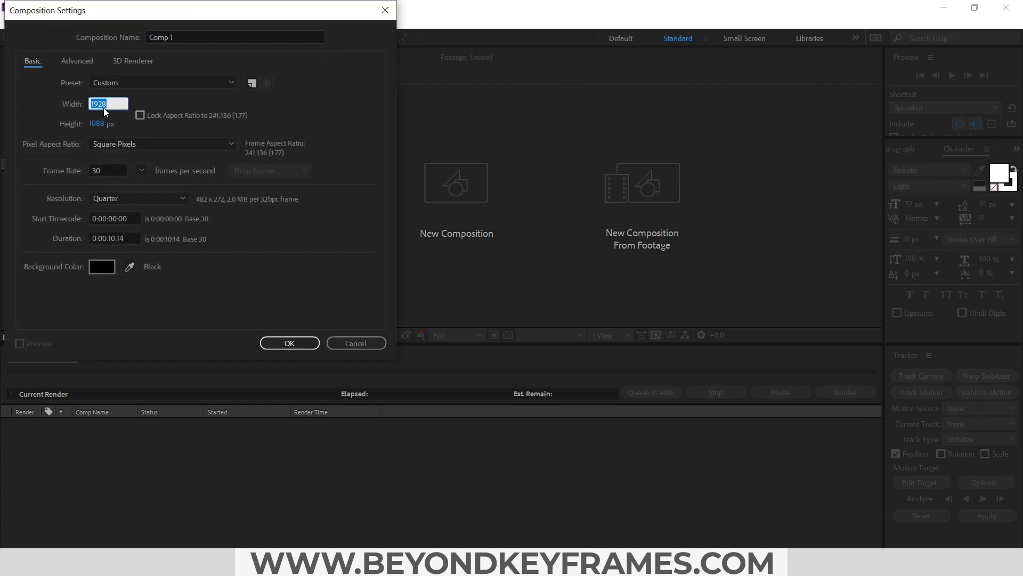
text(960)
key(Tab)
text(100)
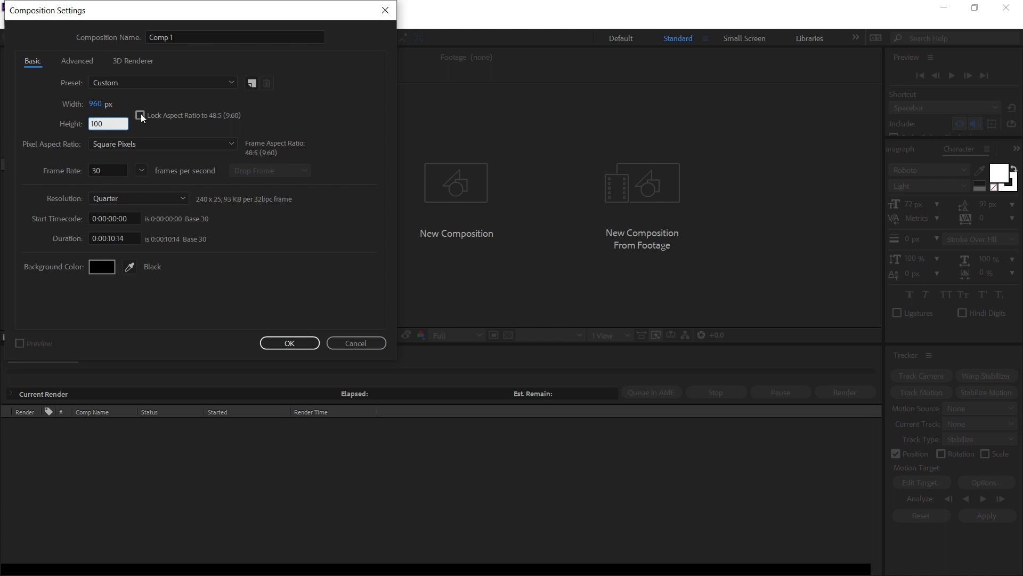
click(226, 37)
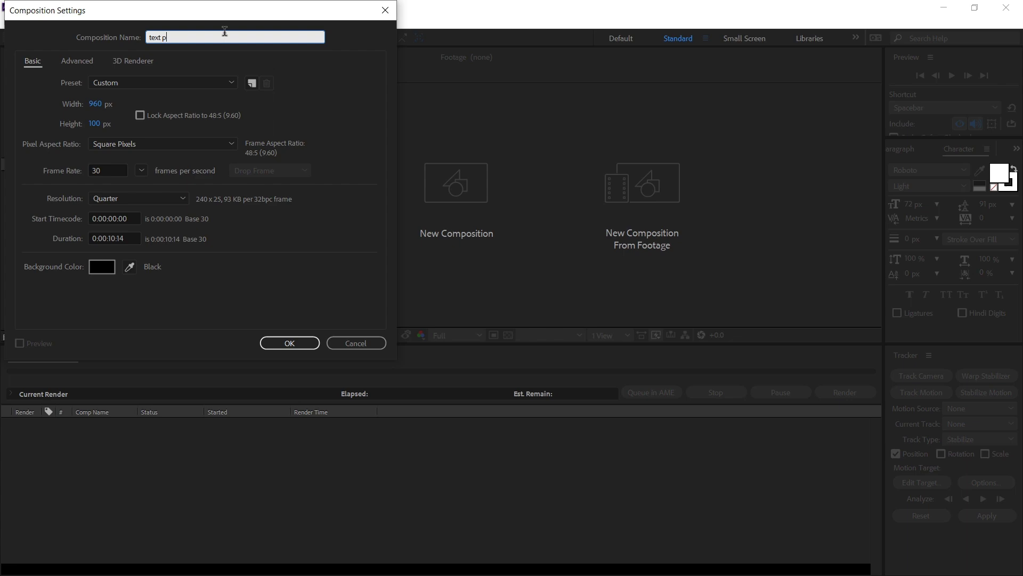
Create the 960×100 text pre 1 composition and start a new solid layer
key(Return)
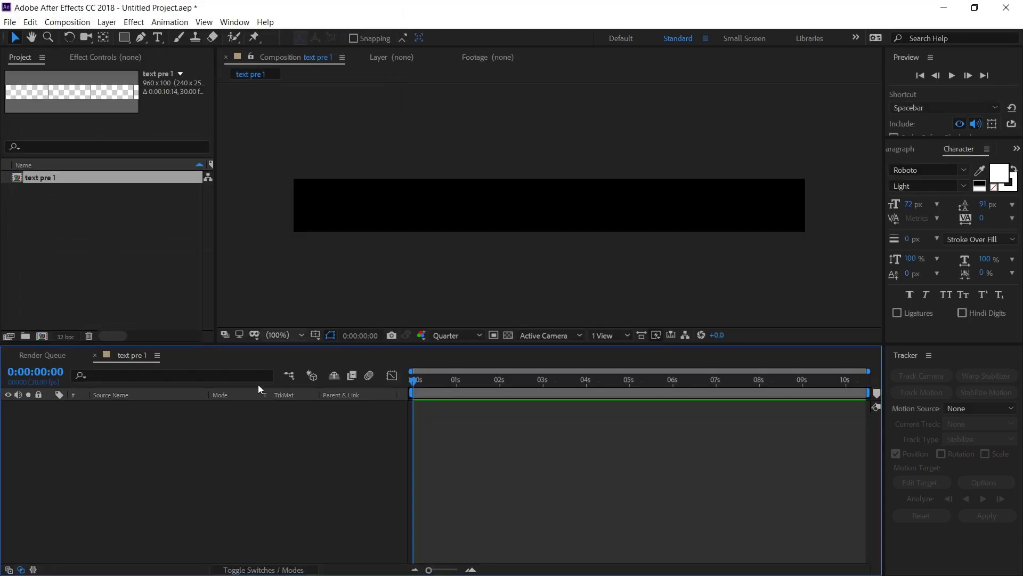
click(108, 21)
mouse_move(121, 37)
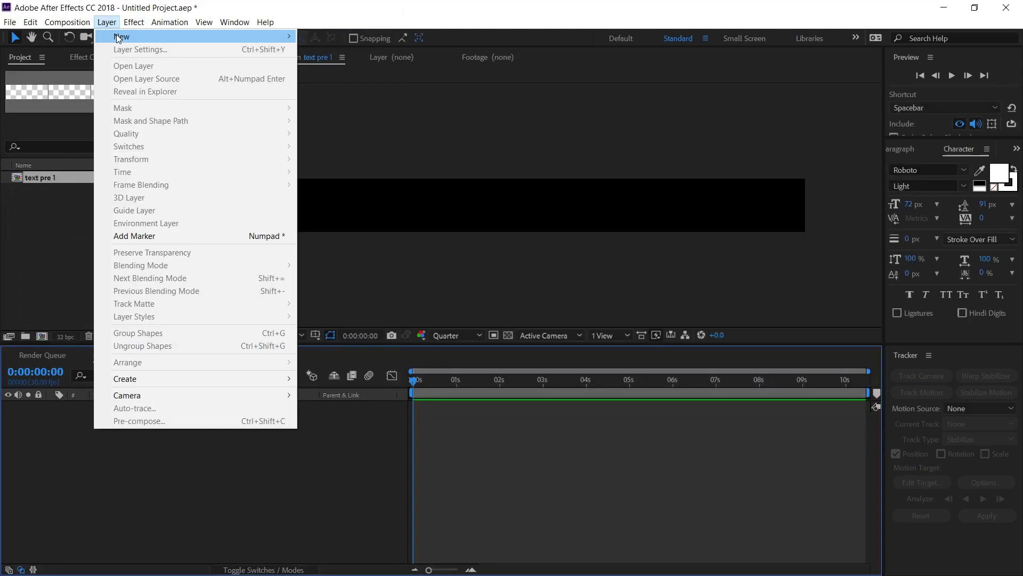
click(323, 49)
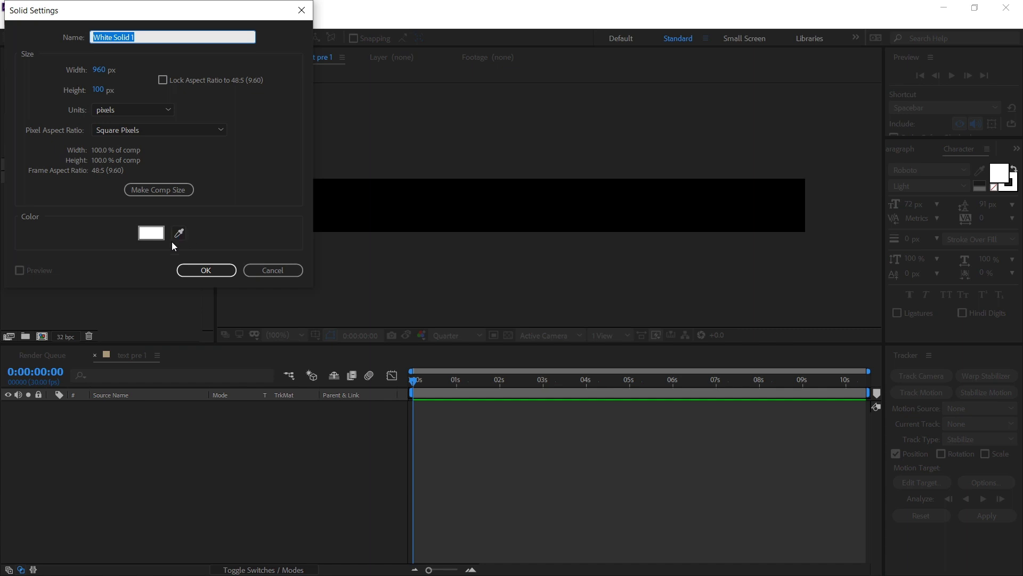
Pick a bright golden yellow as the new solid's colour
click(151, 231)
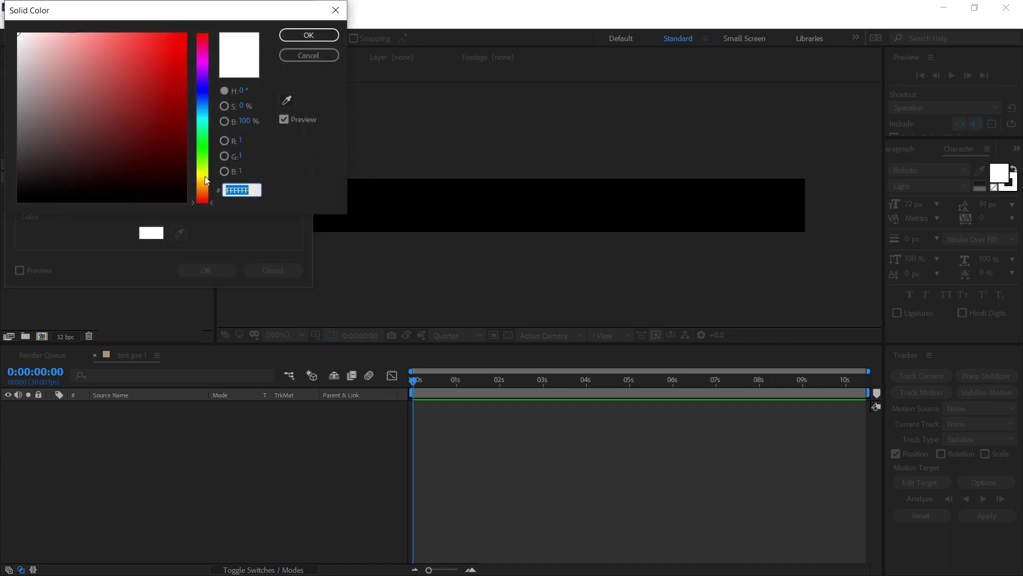
click(205, 176)
mouse_move(159, 122)
mouse_down()
mouse_move(186, 121)
mouse_move(185, 96)
mouse_up()
drag(194, 176, 195, 179)
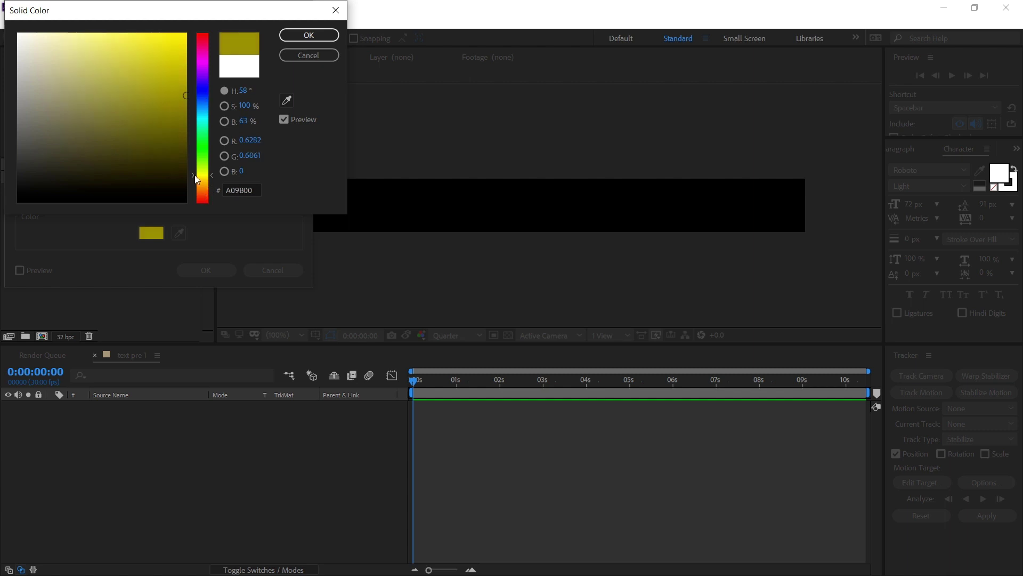
drag(186, 95, 186, 52)
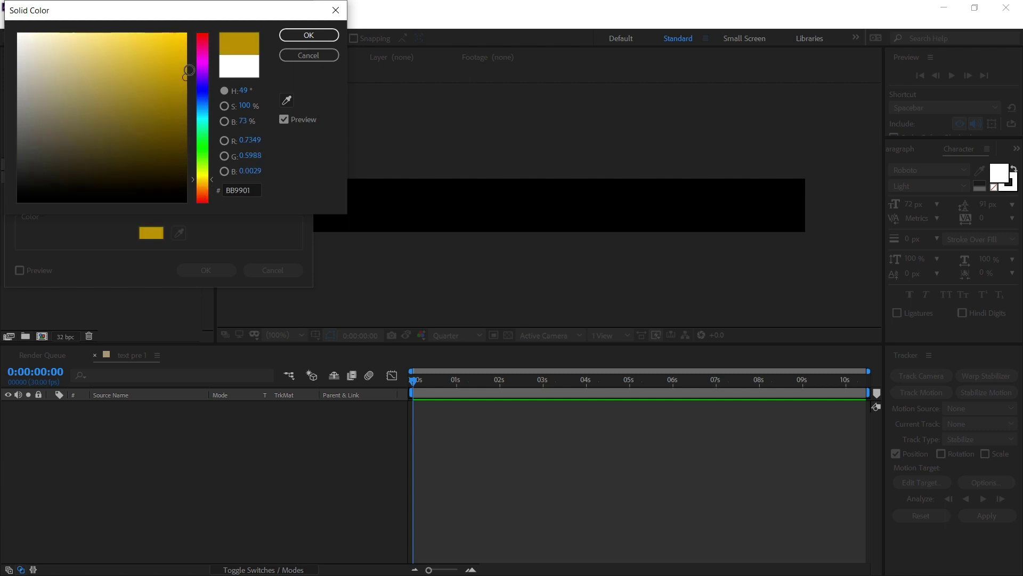
click(309, 35)
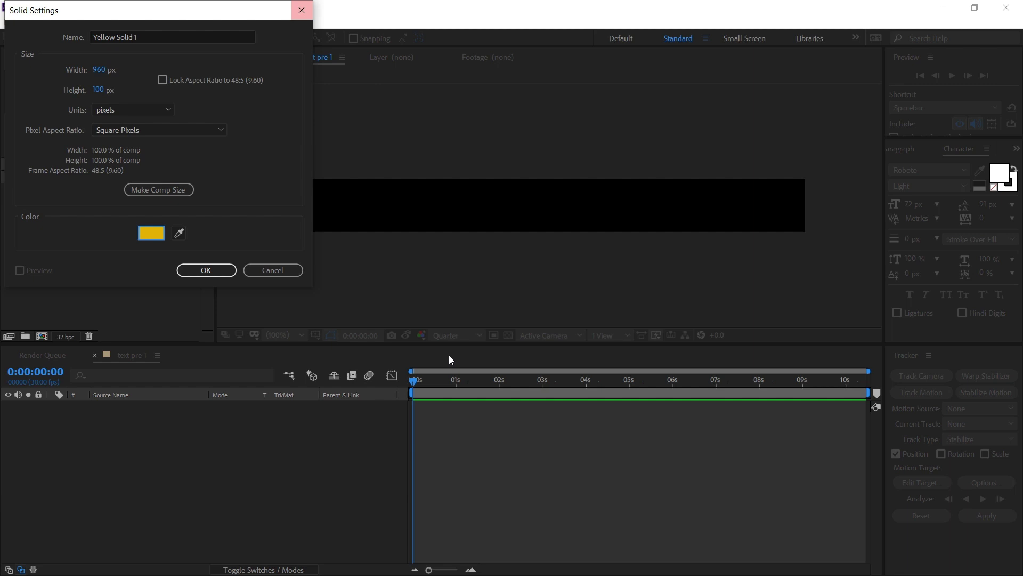
Add the yellow solid and type the BEST UNIQUE IDEAS title on it
click(208, 271)
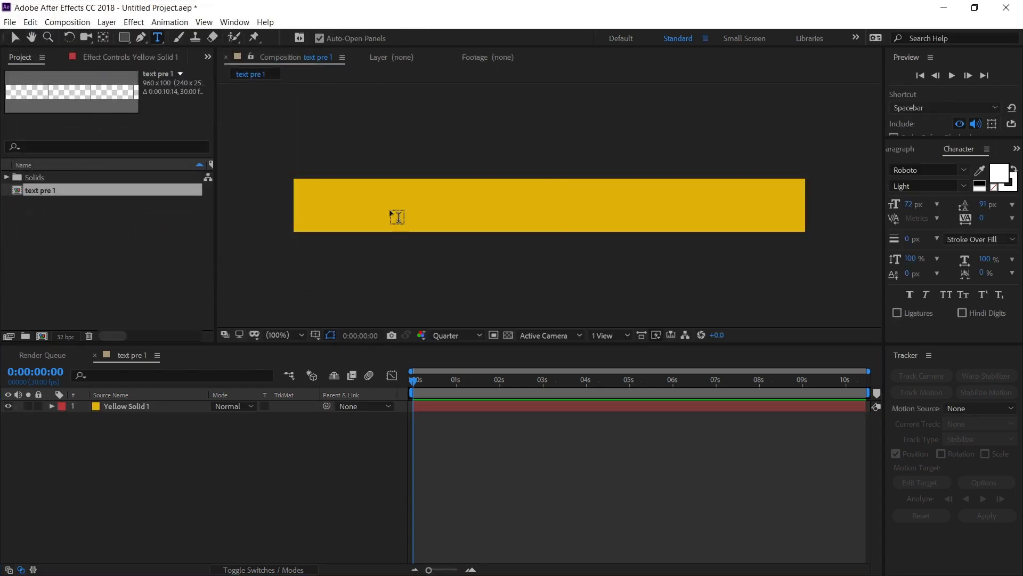
click(395, 215)
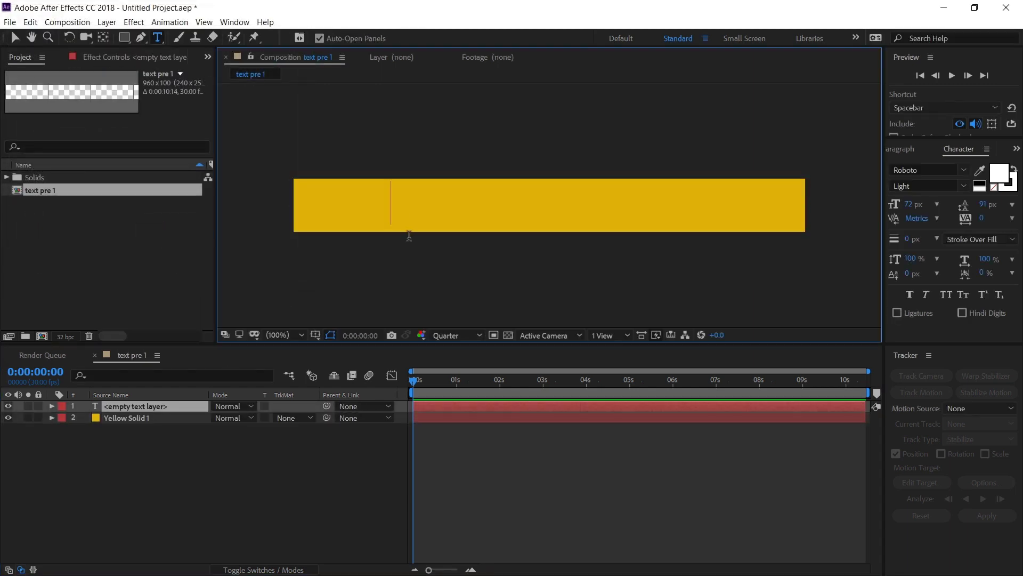
text(Un)
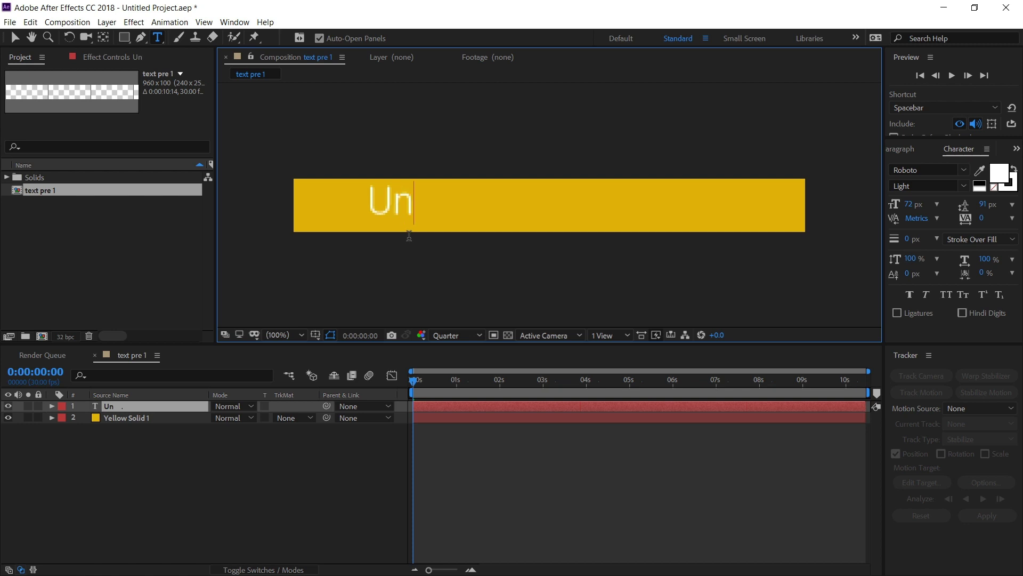
key(BackSpace)
text(N)
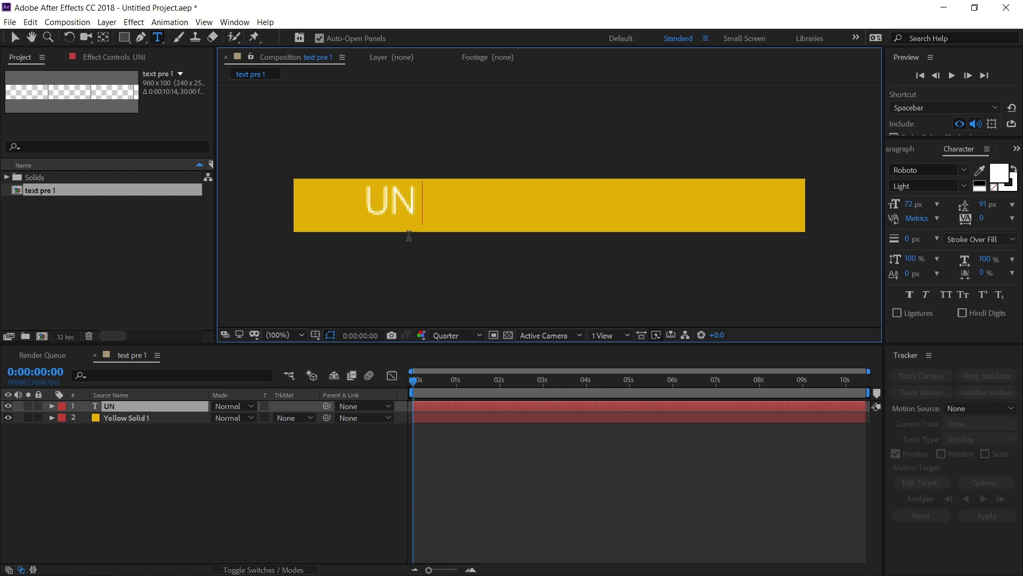
text(IQUE IDE)
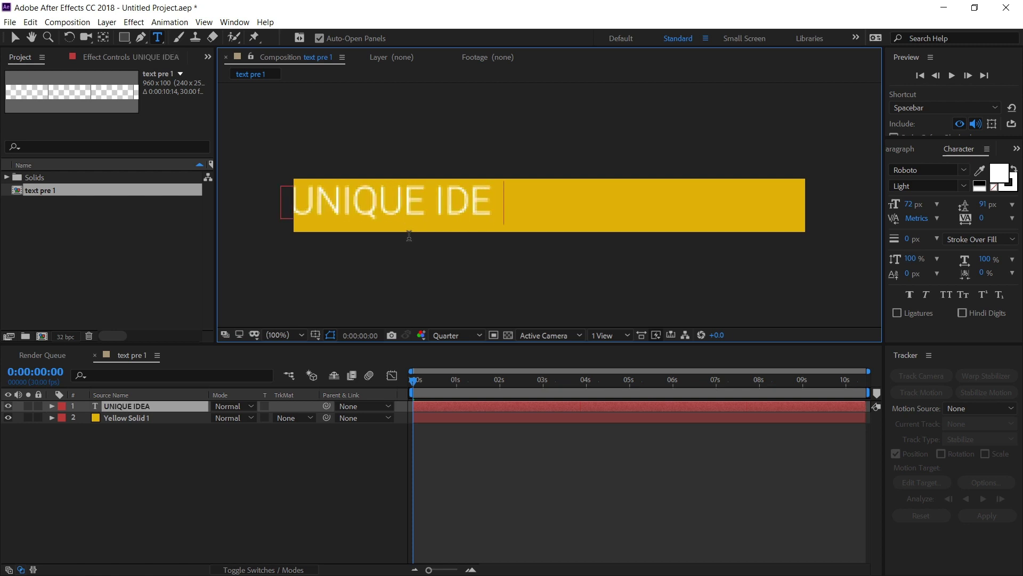
text(AS)
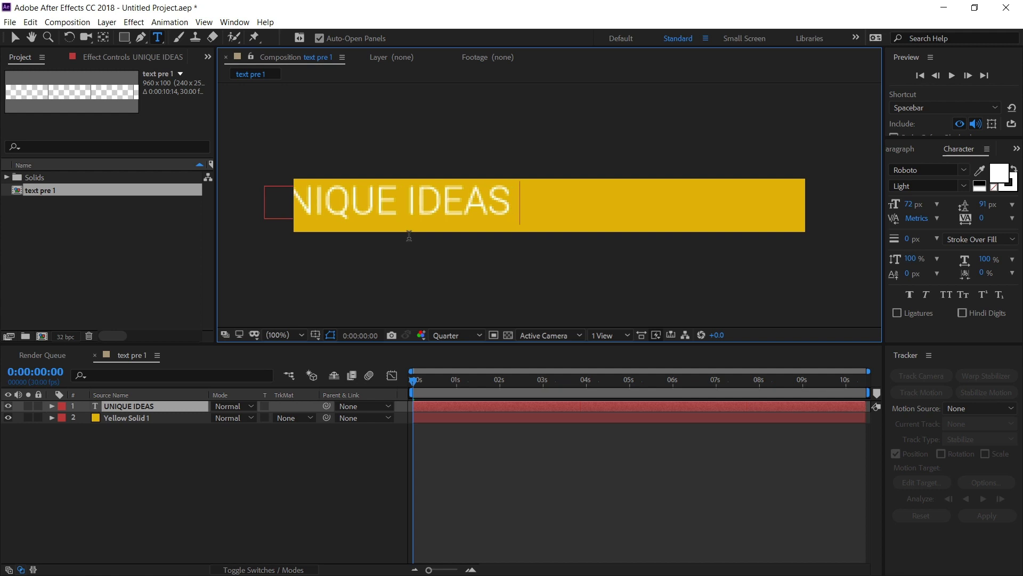
Set the title font to Montserrat Bold and centre it in the composition
key(ctrl+a)
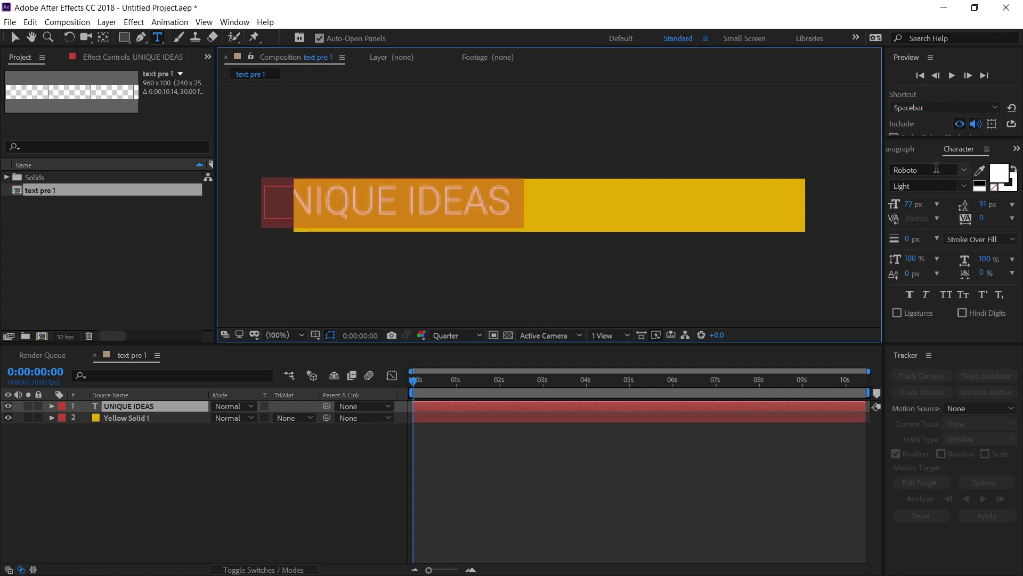
click(936, 168)
text(mon)
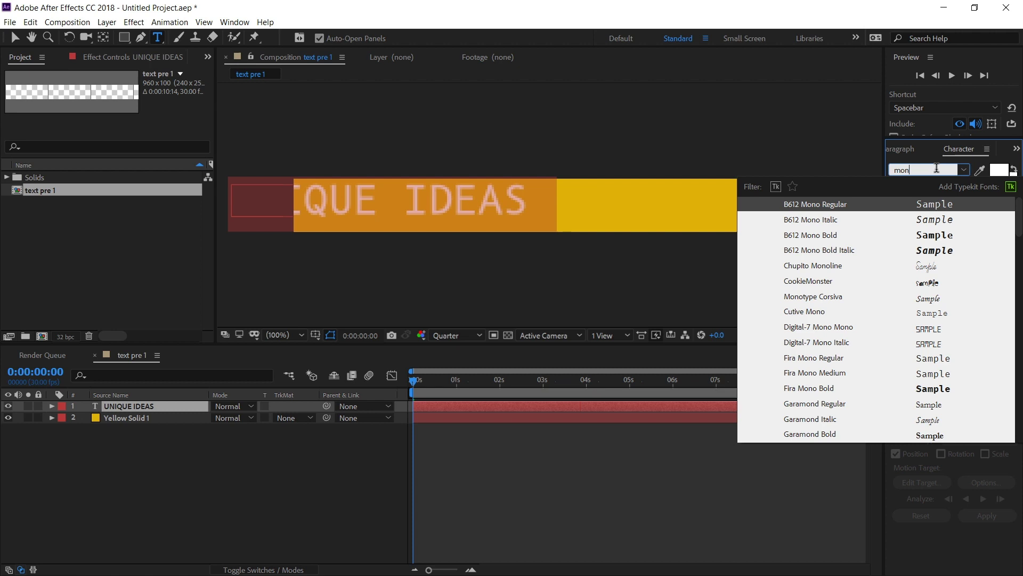
text(st)
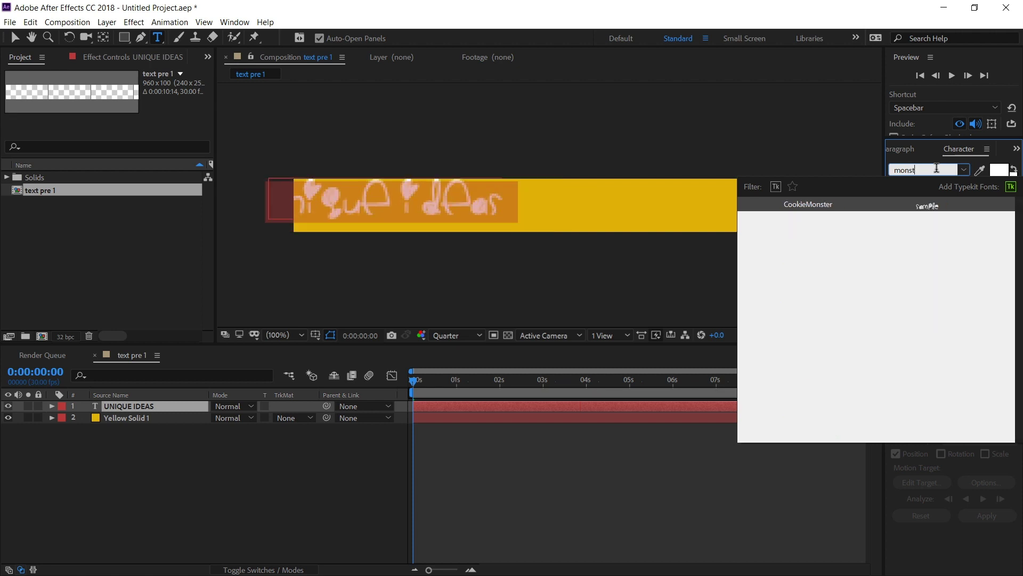
key(BackSpace)
key(BackSpace)
text(ts)
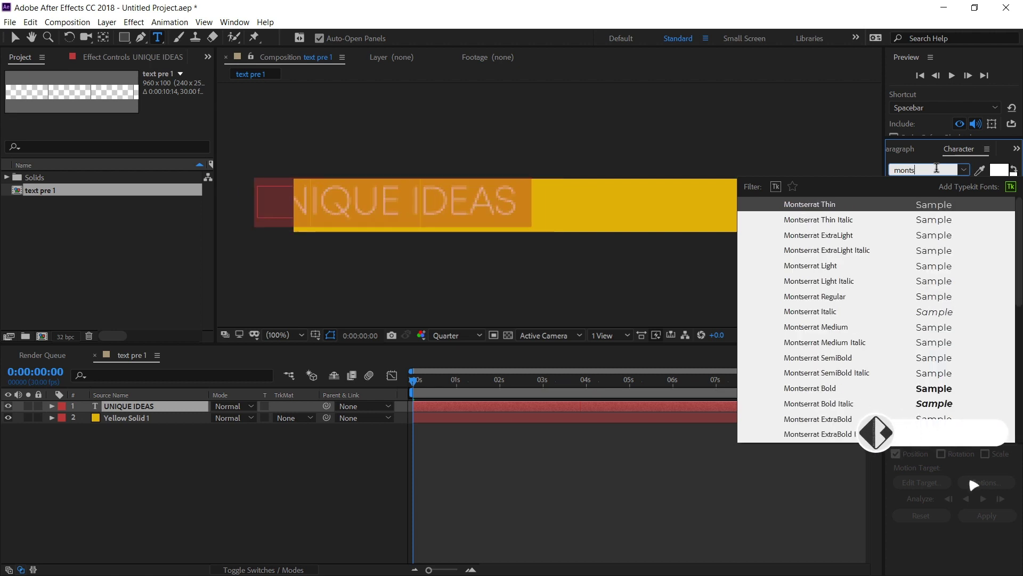
click(838, 389)
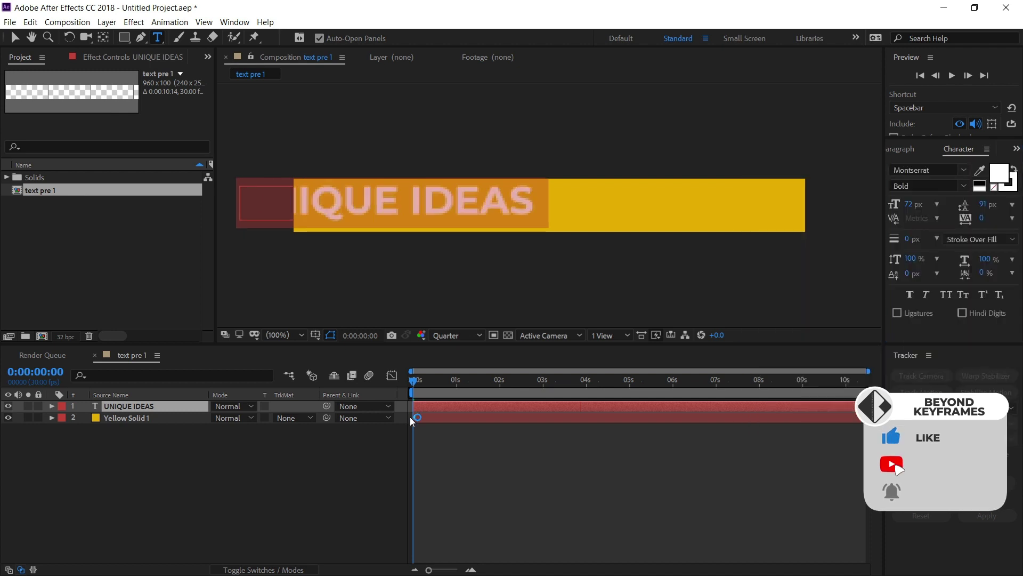
click(110, 408)
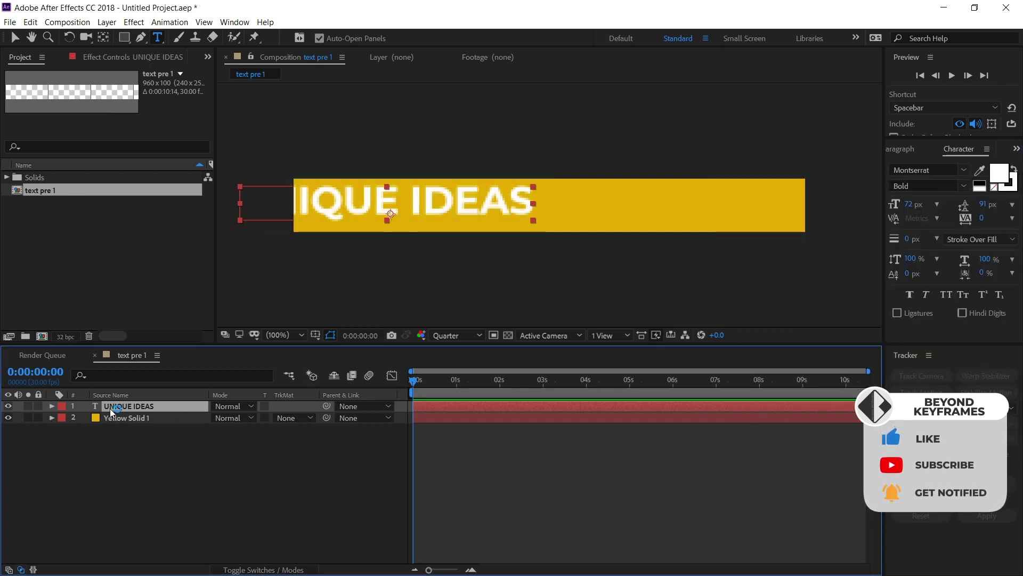
key(ctrl+Home)
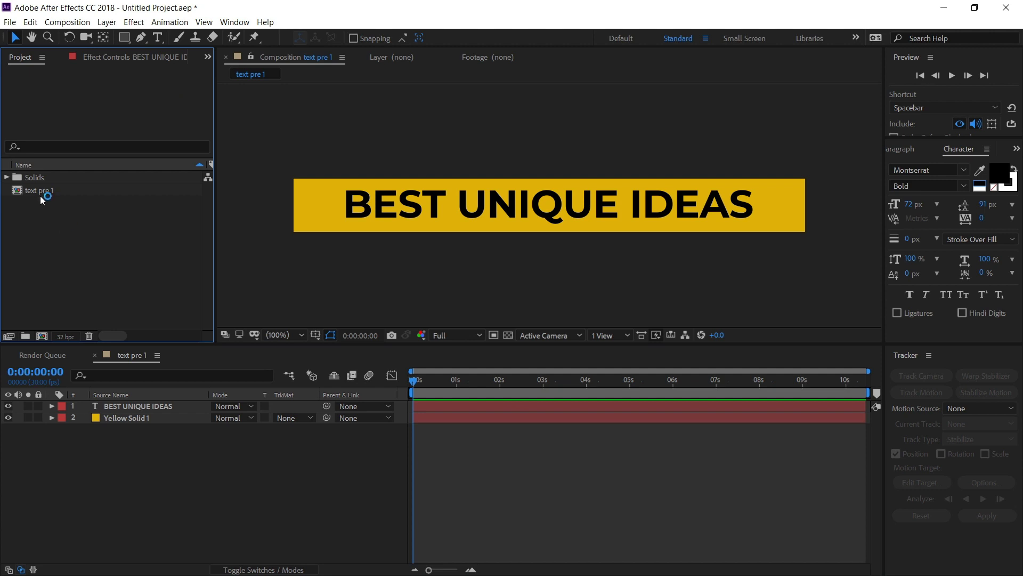
Duplicate text pre 1 as text pre 2 and open it
click(40, 192)
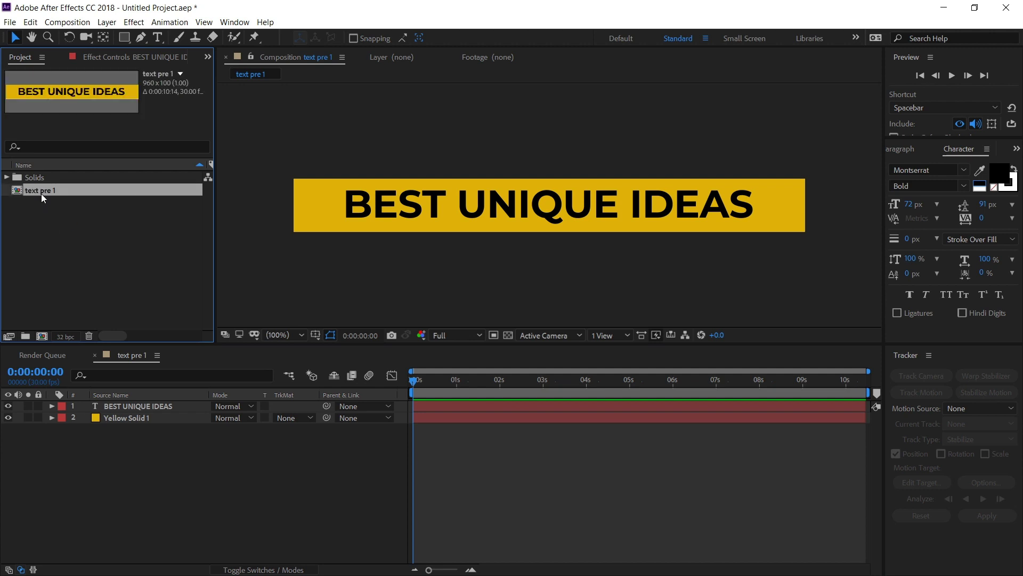
click(31, 21)
click(60, 172)
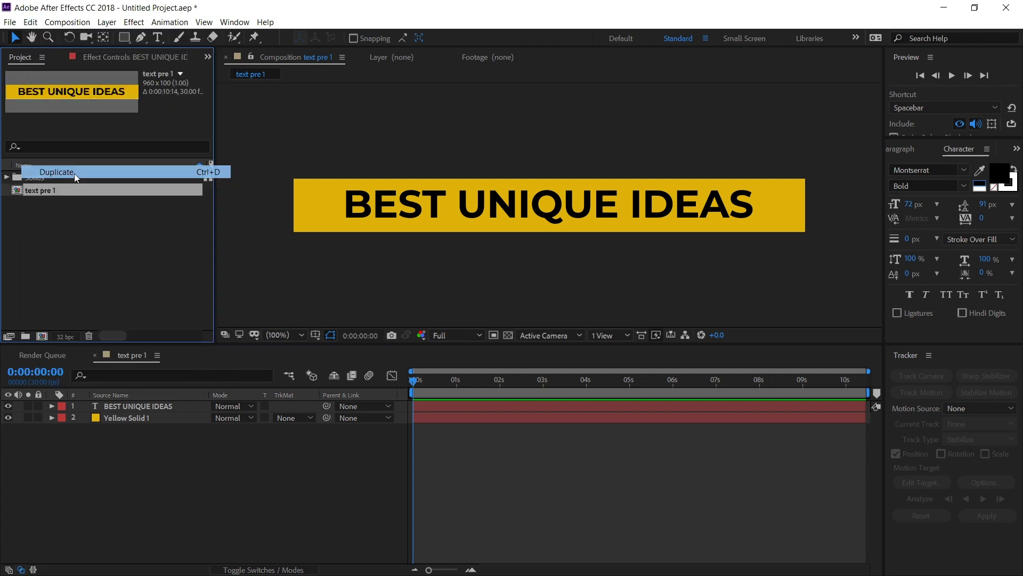
double_click(43, 204)
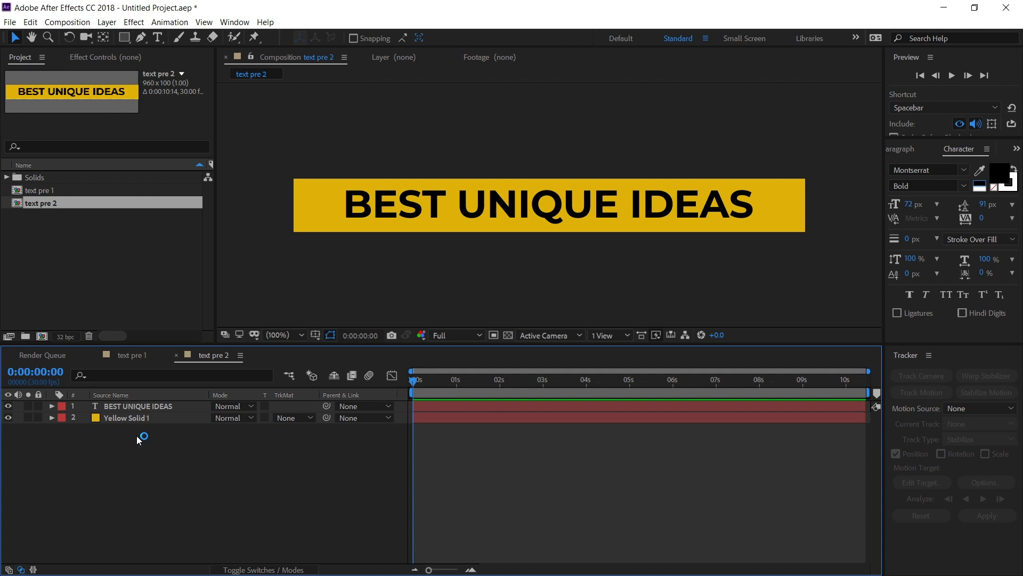
Eyedropper the solid's yellow into the title's fill colour
click(137, 406)
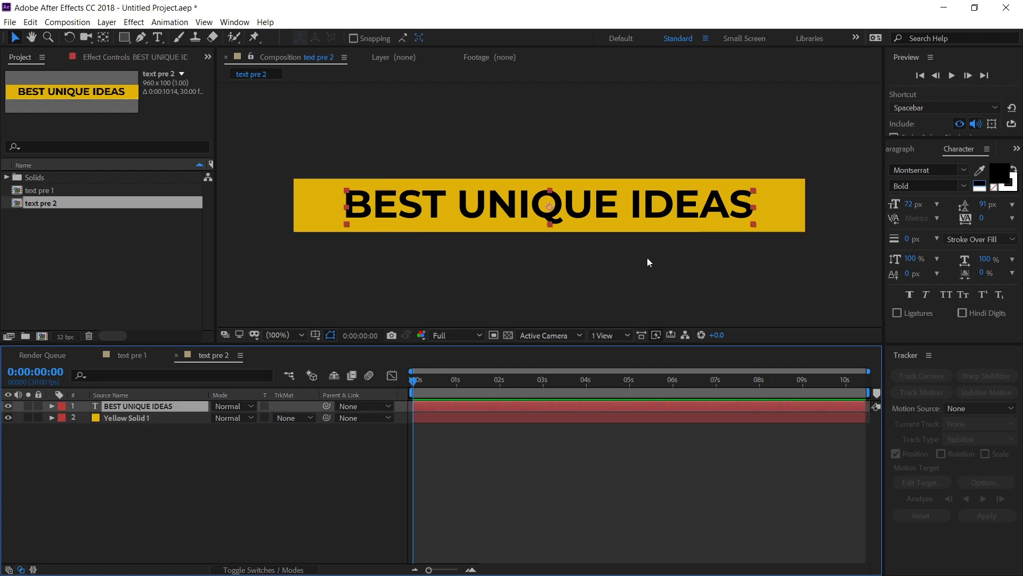
click(981, 171)
click(798, 206)
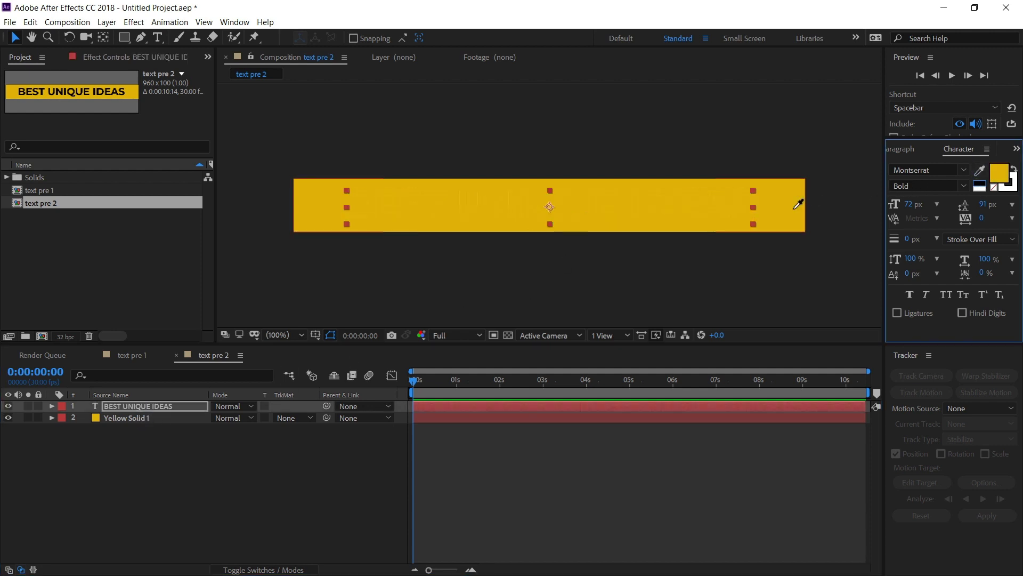
click(146, 416)
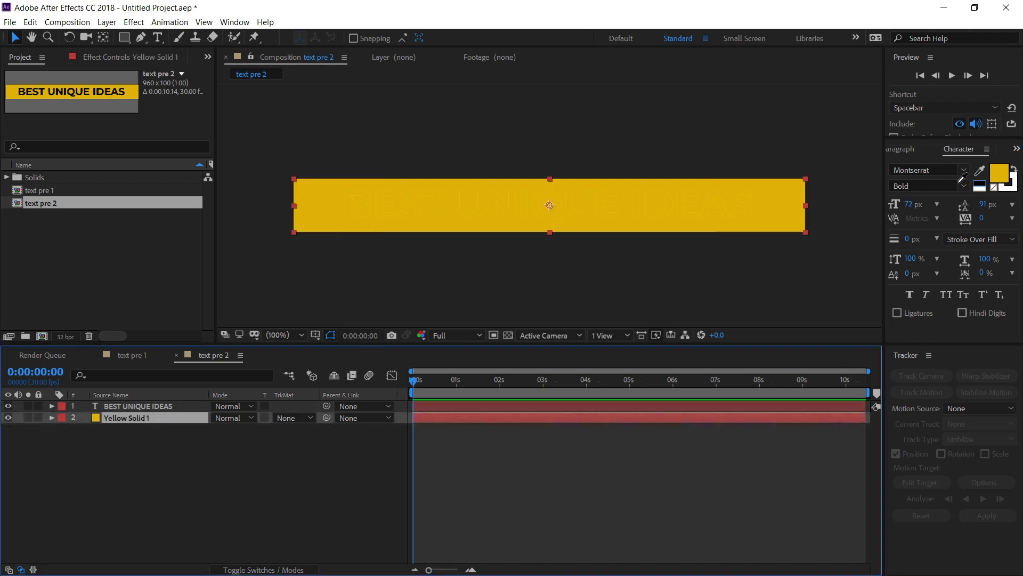
Apply the Fill effect from Effects & Presets to Yellow Solid 1
click(1016, 150)
click(988, 172)
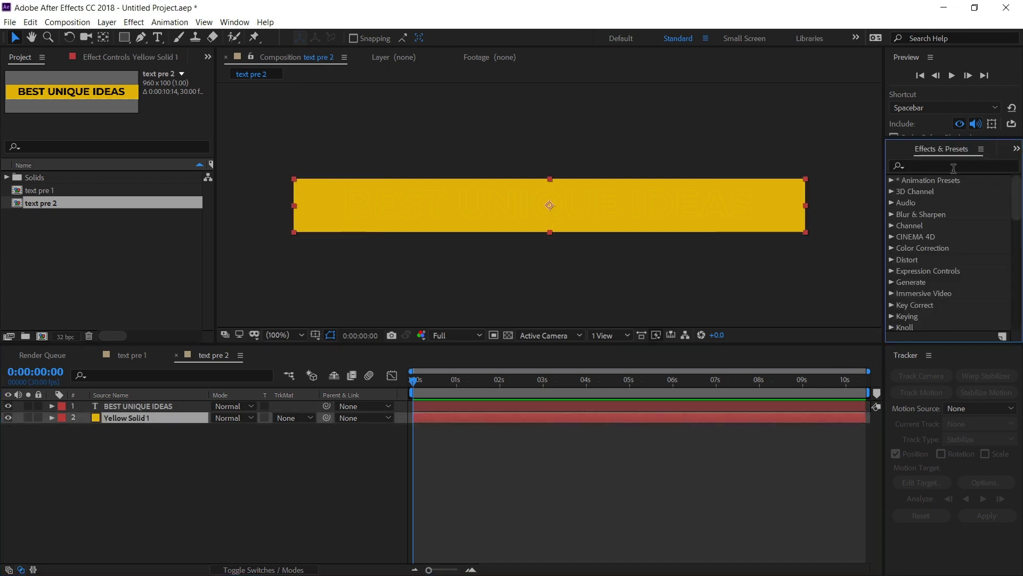
click(953, 165)
text(fill)
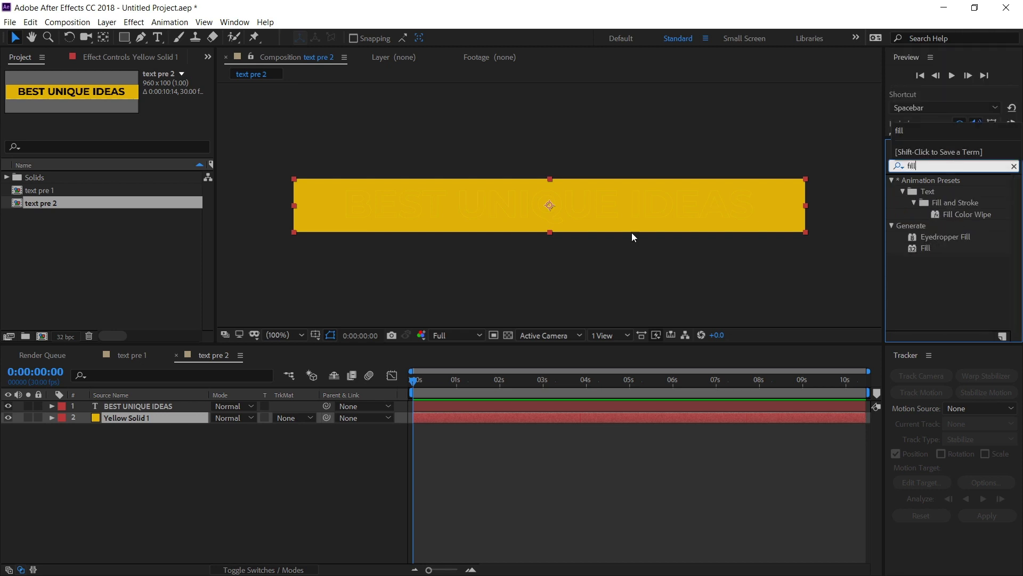
drag(926, 248, 102, 428)
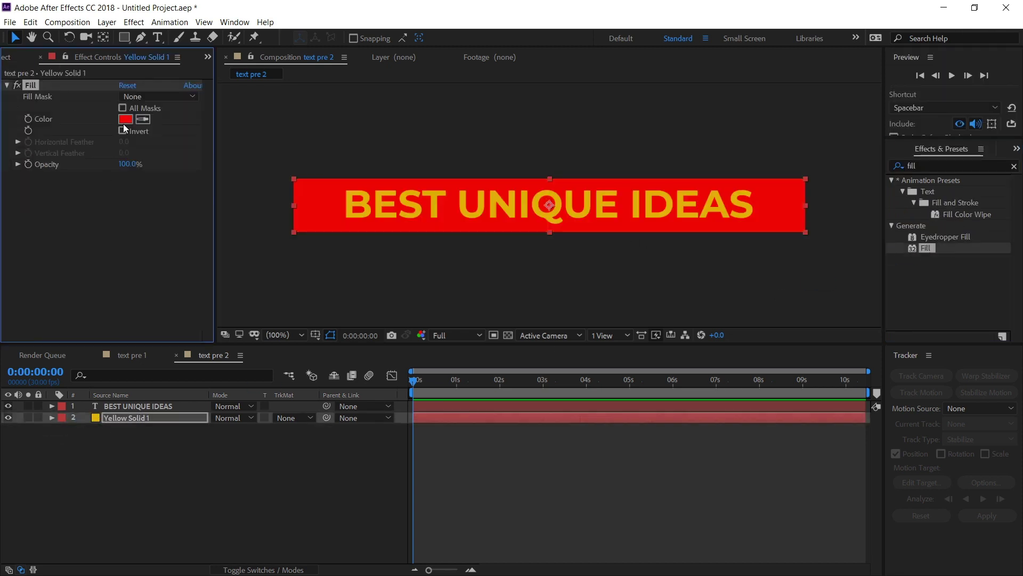
Set the Fill colour to black and return to the Project panel
click(58, 70)
click(17, 200)
click(308, 36)
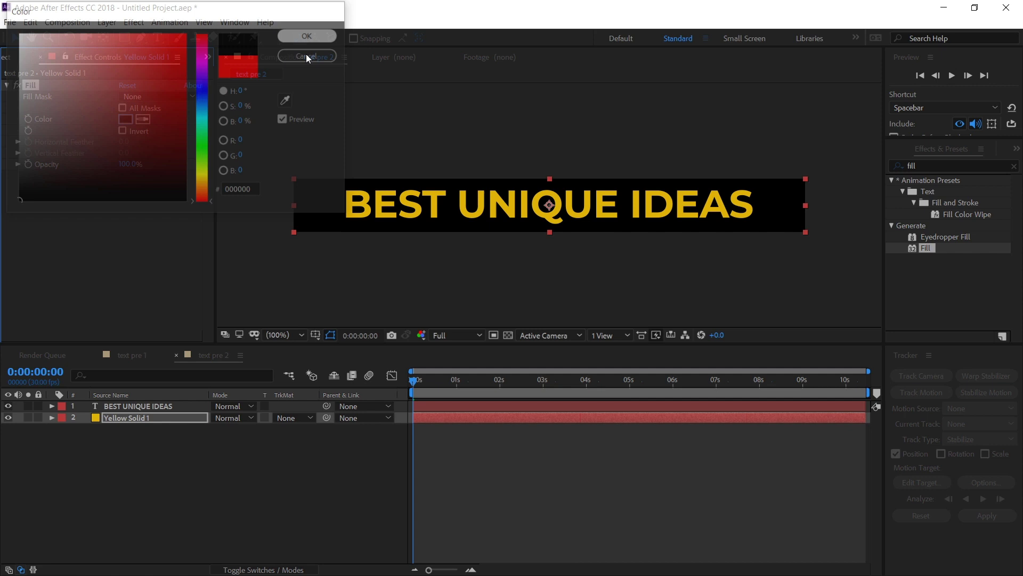
click(545, 465)
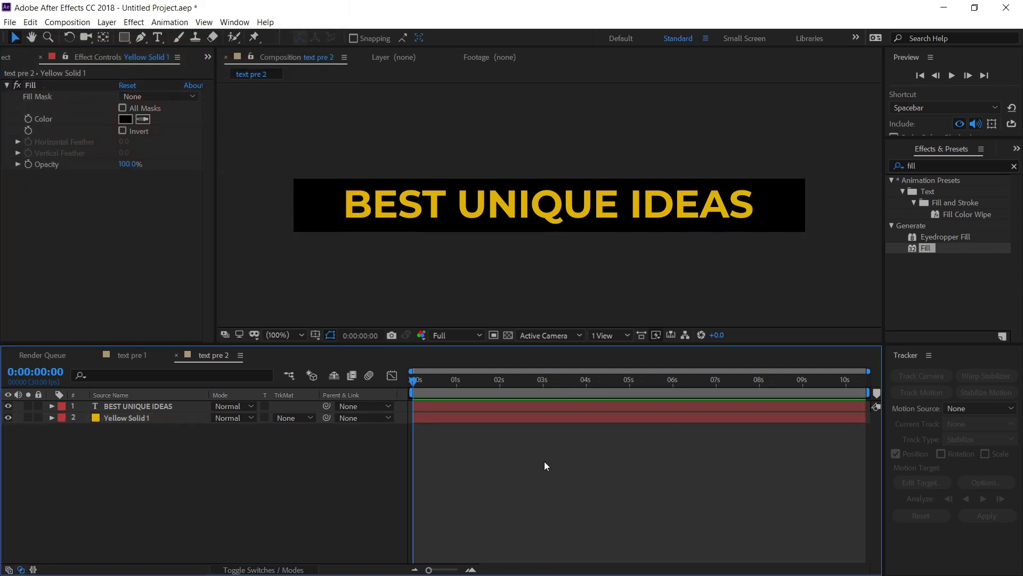
click(86, 294)
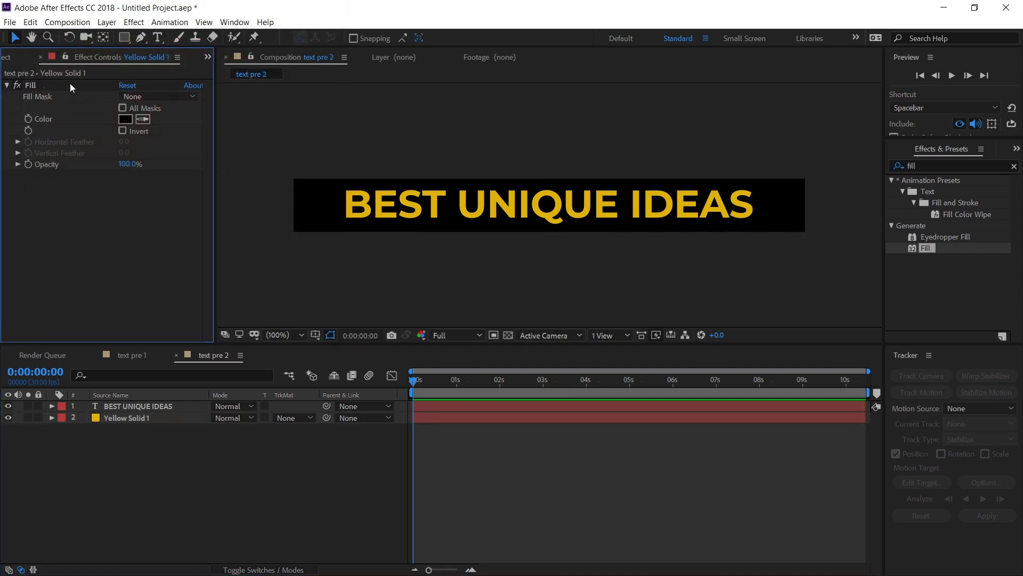
click(25, 62)
click(103, 307)
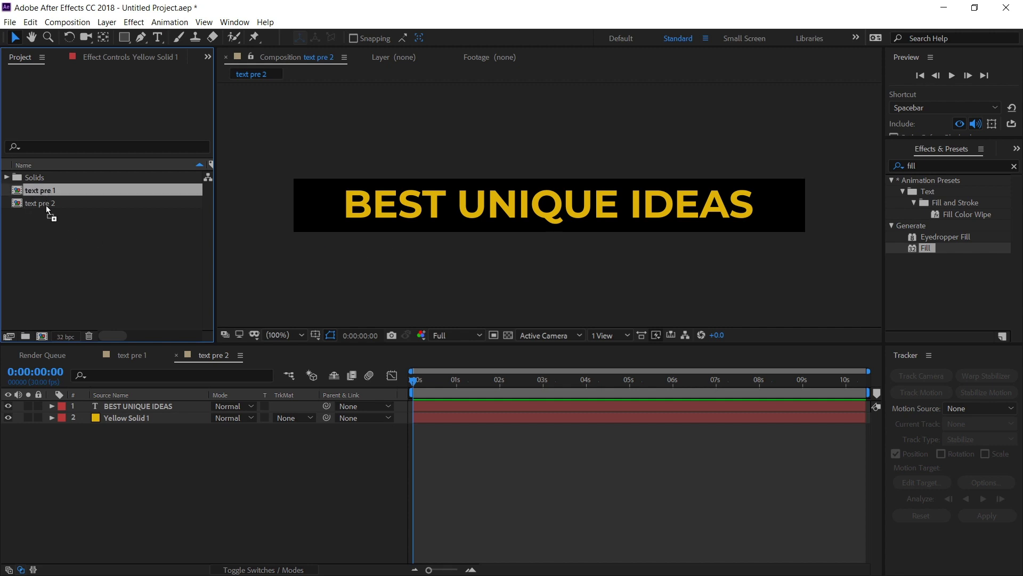
Nest text pre 1 in a new composition named 'text pre 1 comp'
drag(45, 193, 42, 336)
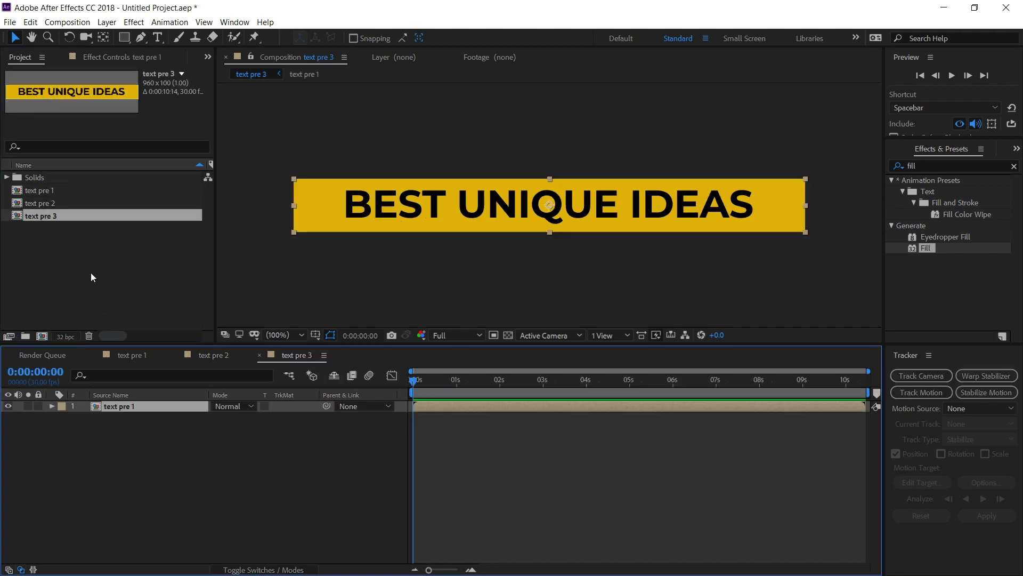
key(ctrl+k)
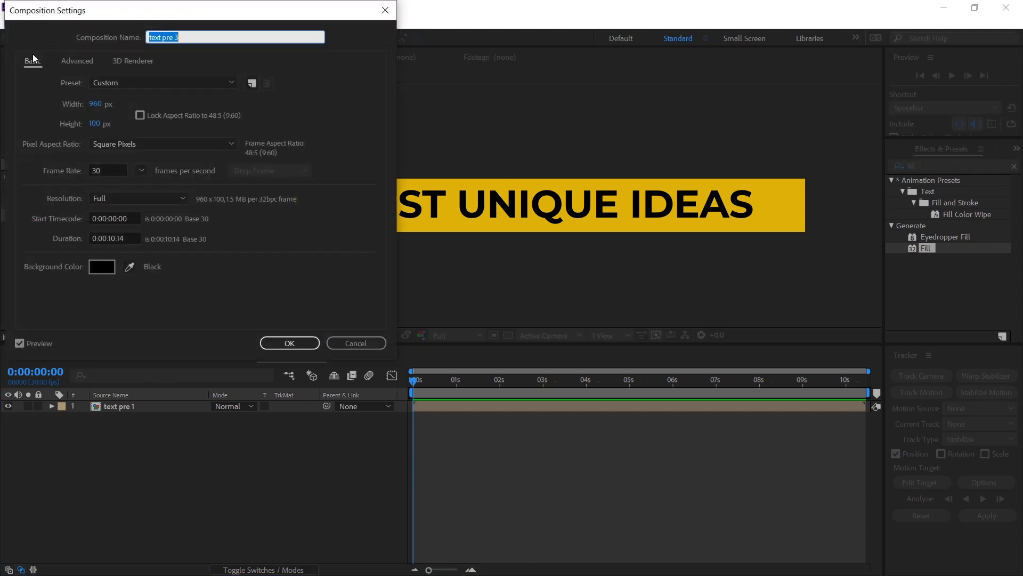
key(End)
key(BackSpace)
text(comp)
key(Return)
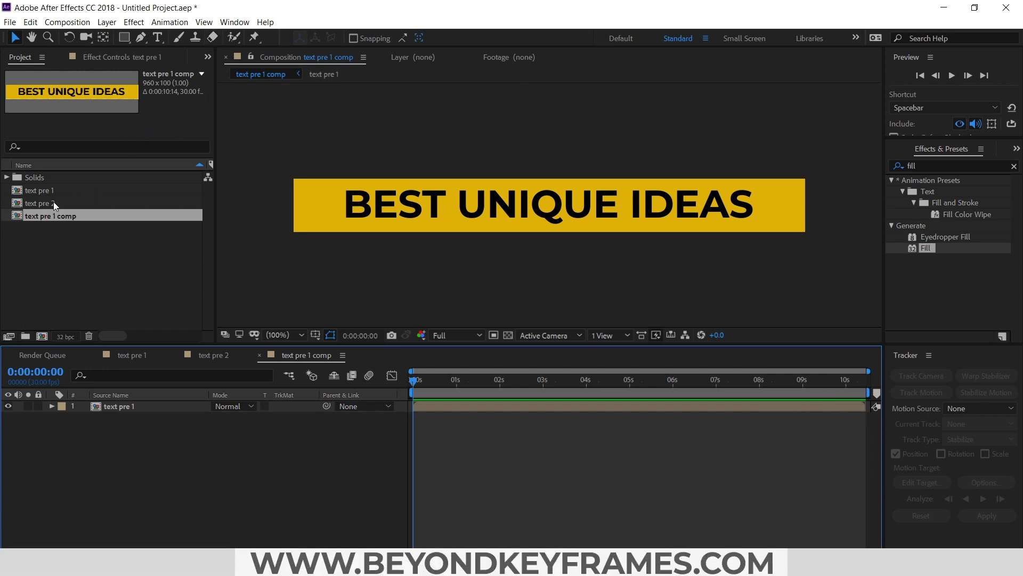
Nest text pre 2 in a new composition named 'text pre 2 comp'
click(51, 203)
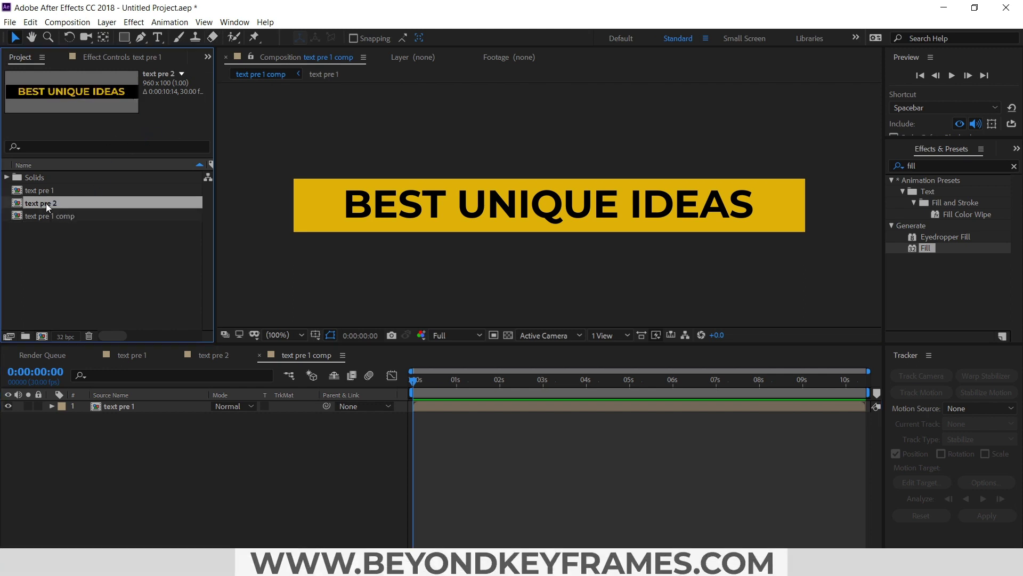
drag(33, 319, 41, 335)
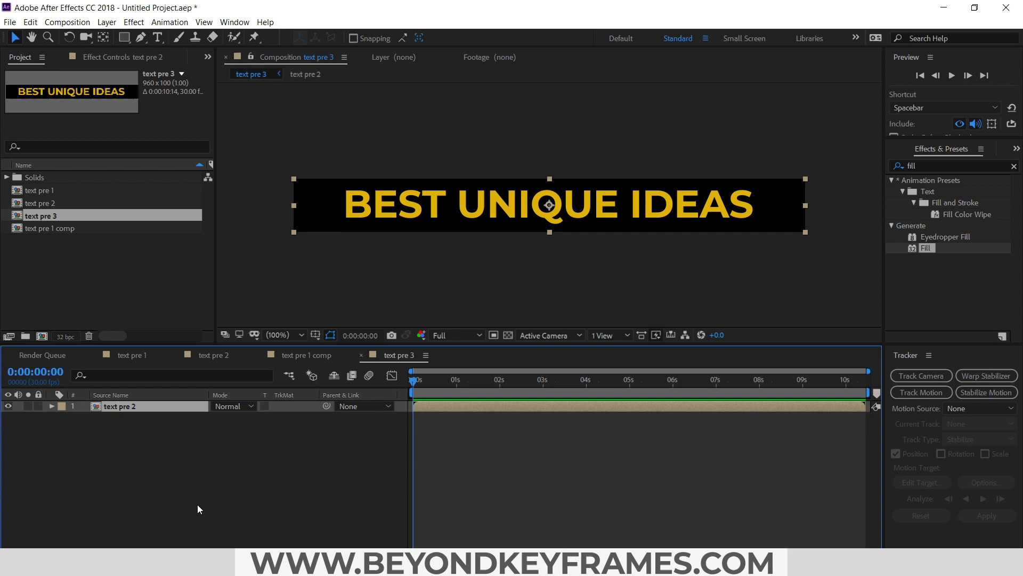
key(ctrl+k)
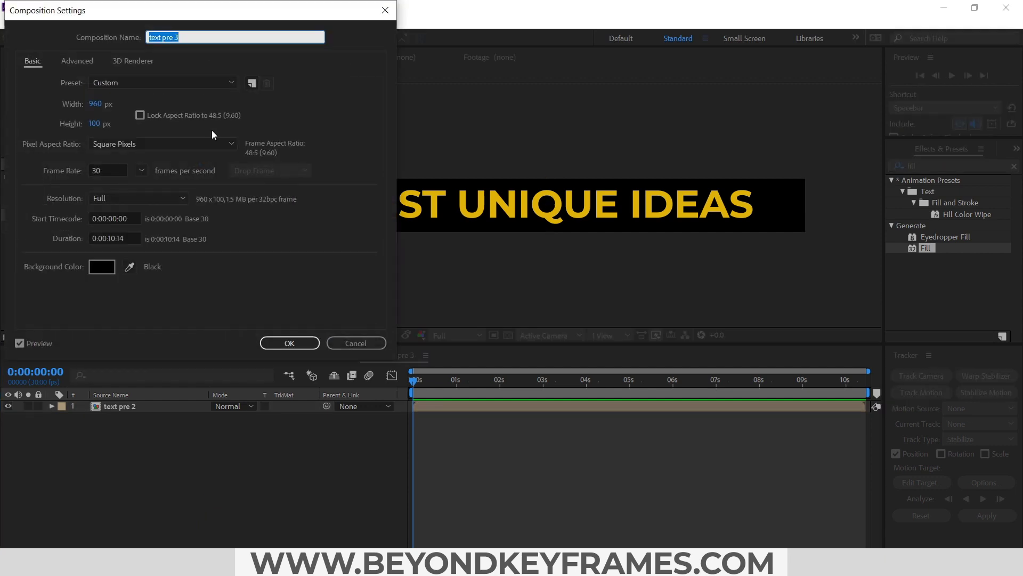
click(184, 36)
key(BackSpace)
text(2 comp)
key(Return)
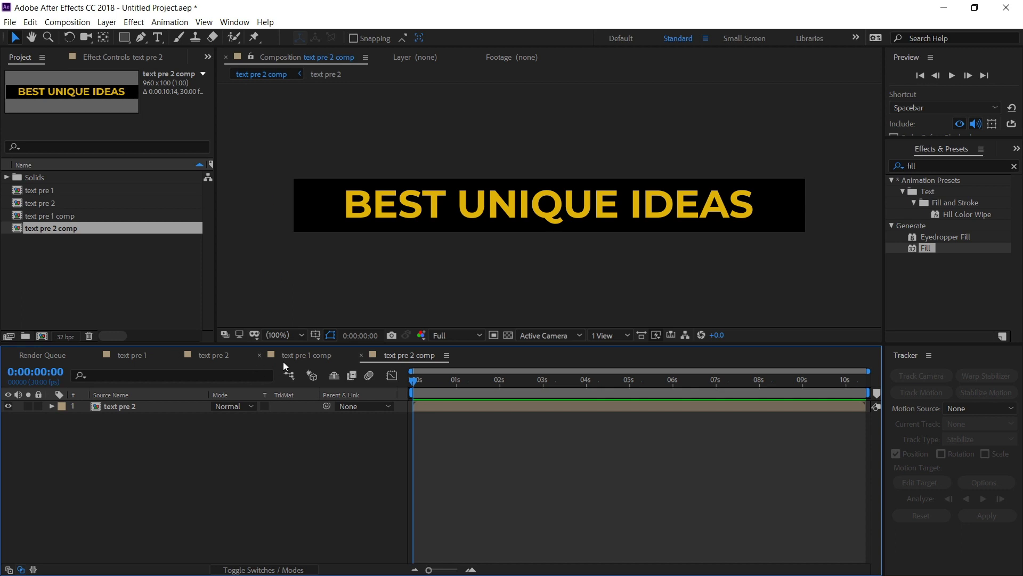
Close the text pre 1 and text pre 2 timelines and select text pre 1 comp
click(97, 356)
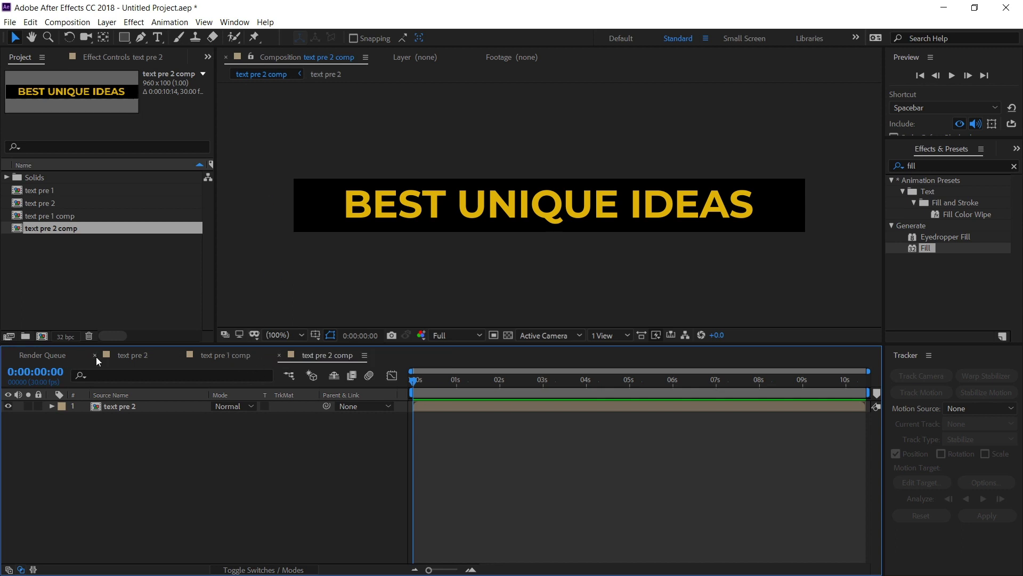
click(137, 351)
click(119, 407)
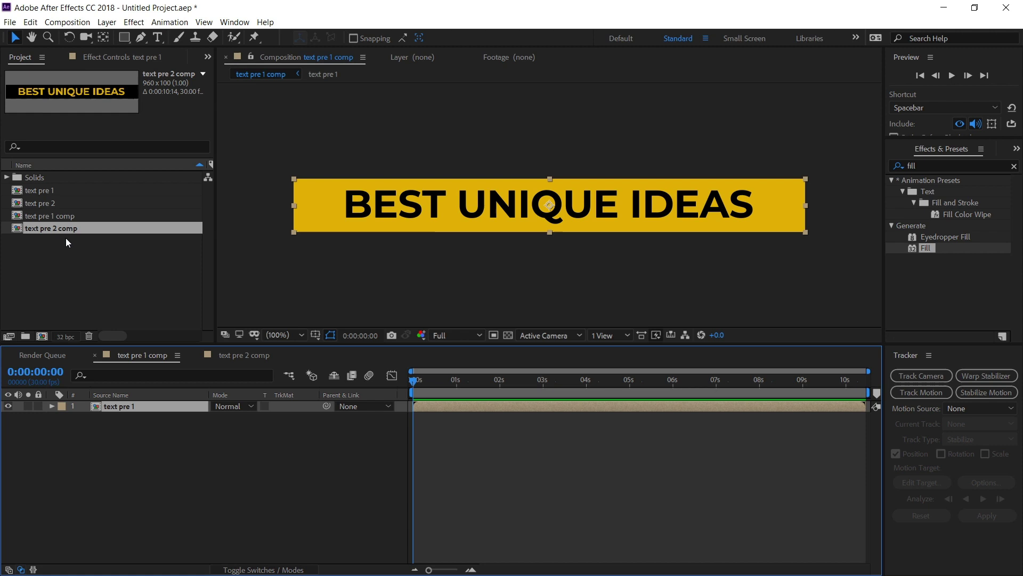
click(81, 279)
click(66, 218)
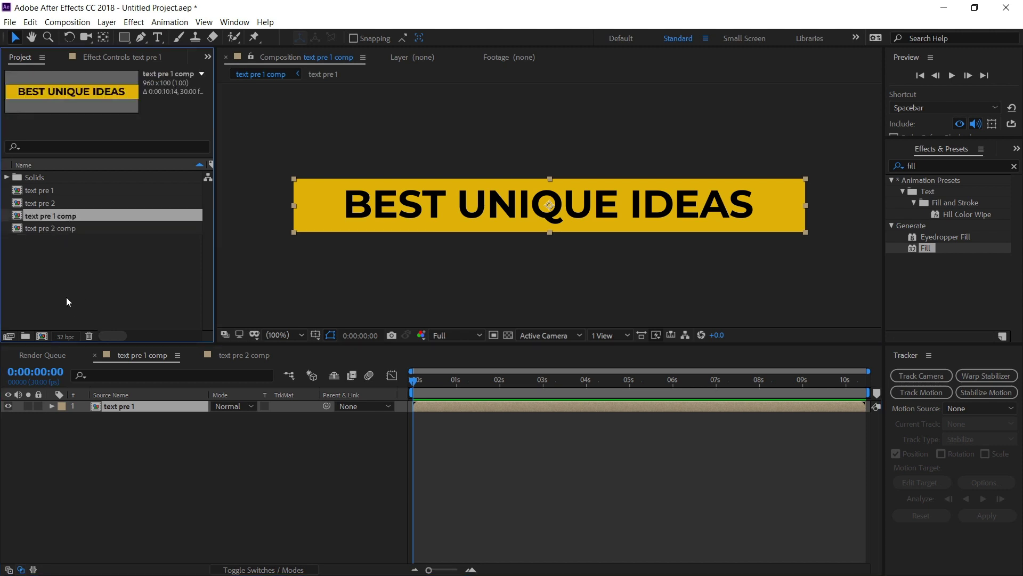
click(129, 410)
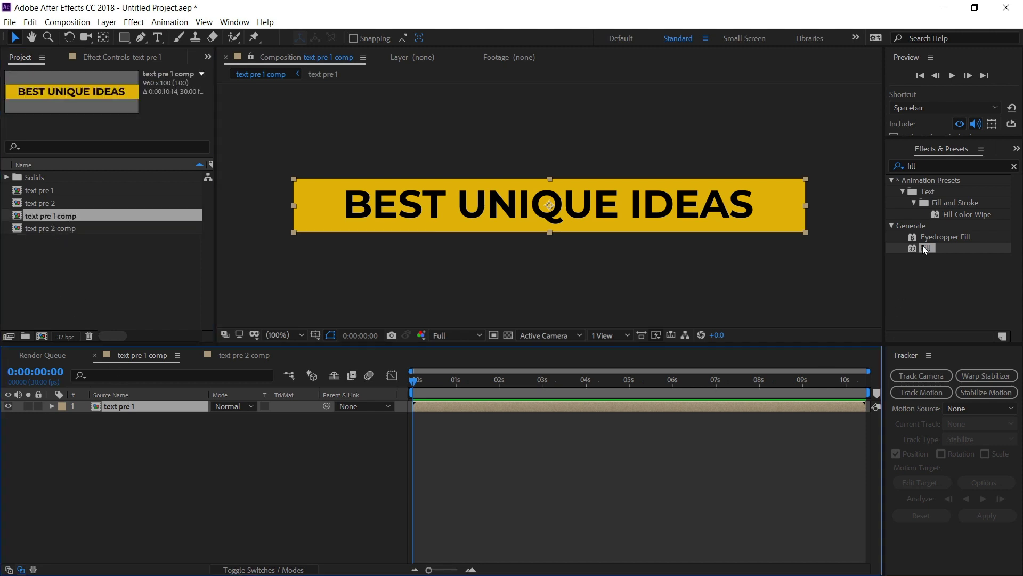
Apply the Offset effect to the text pre 1 layer and dismiss the colour depth warning
double_click(943, 165)
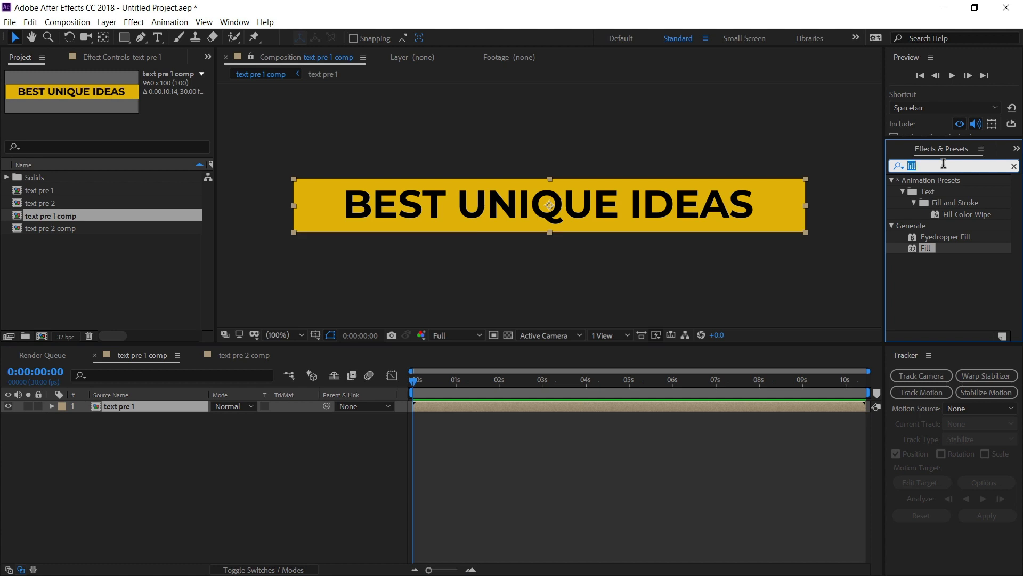
text(offset)
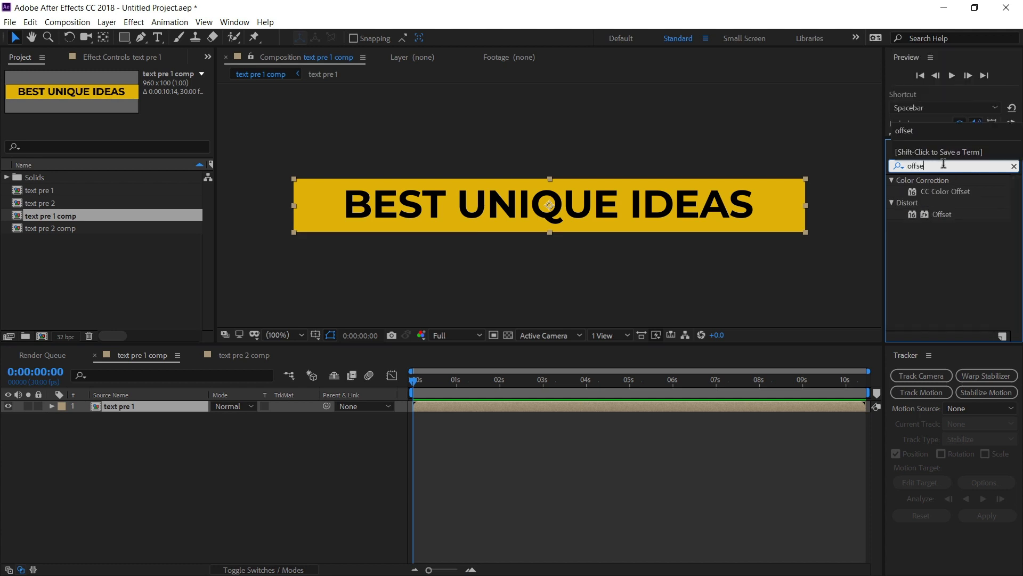
drag(942, 213, 138, 406)
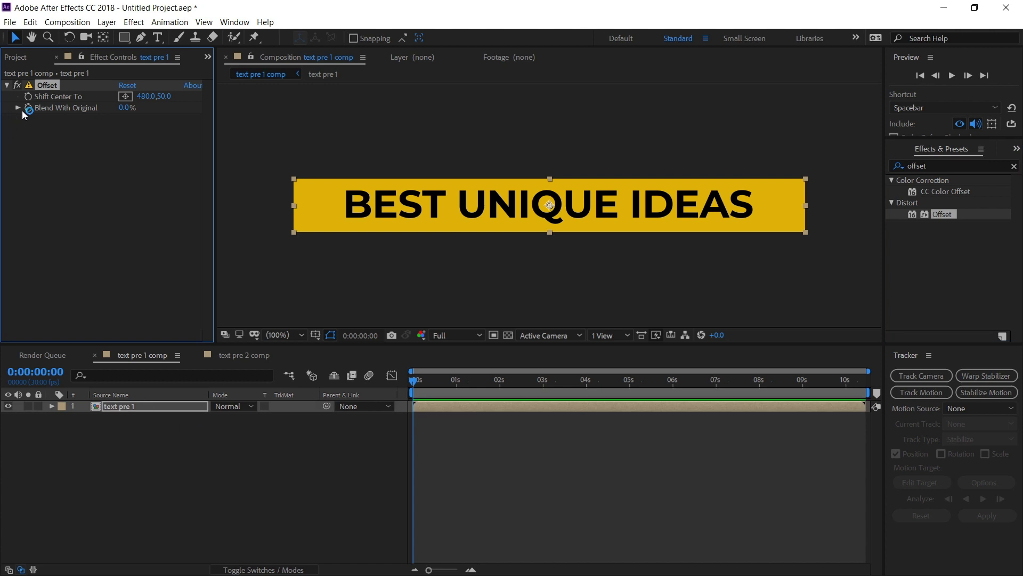
click(17, 57)
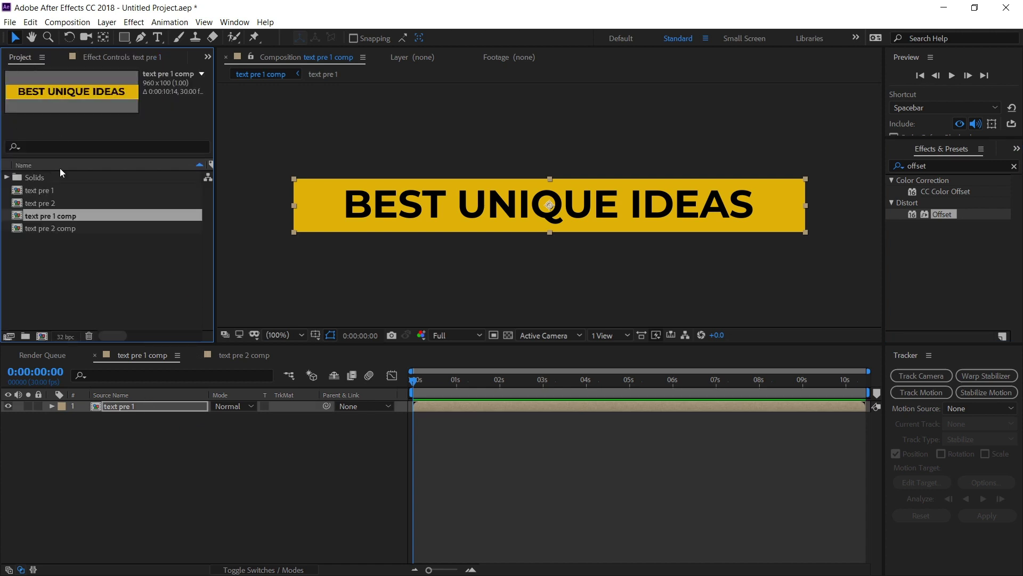
click(113, 57)
click(29, 86)
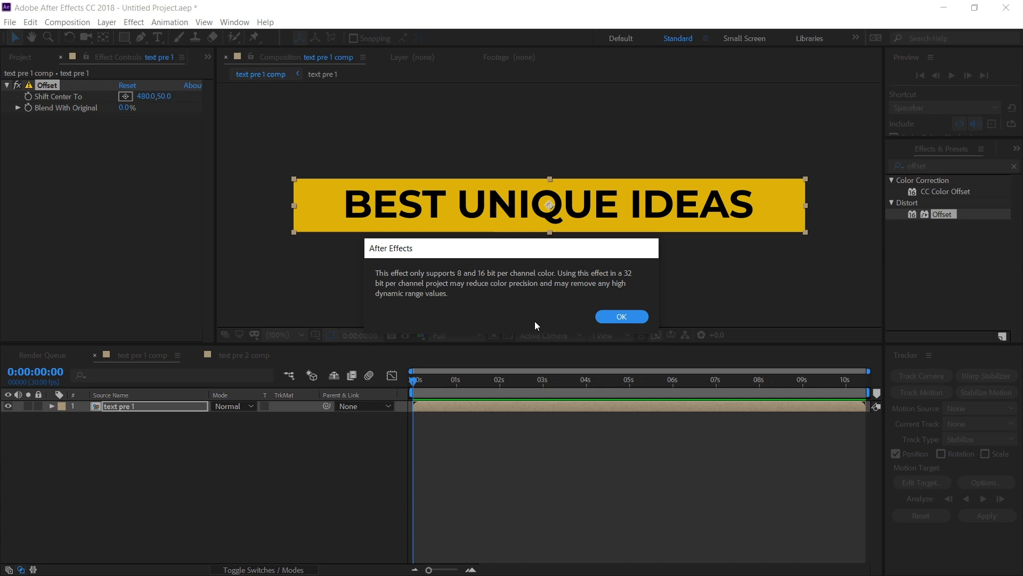
click(622, 317)
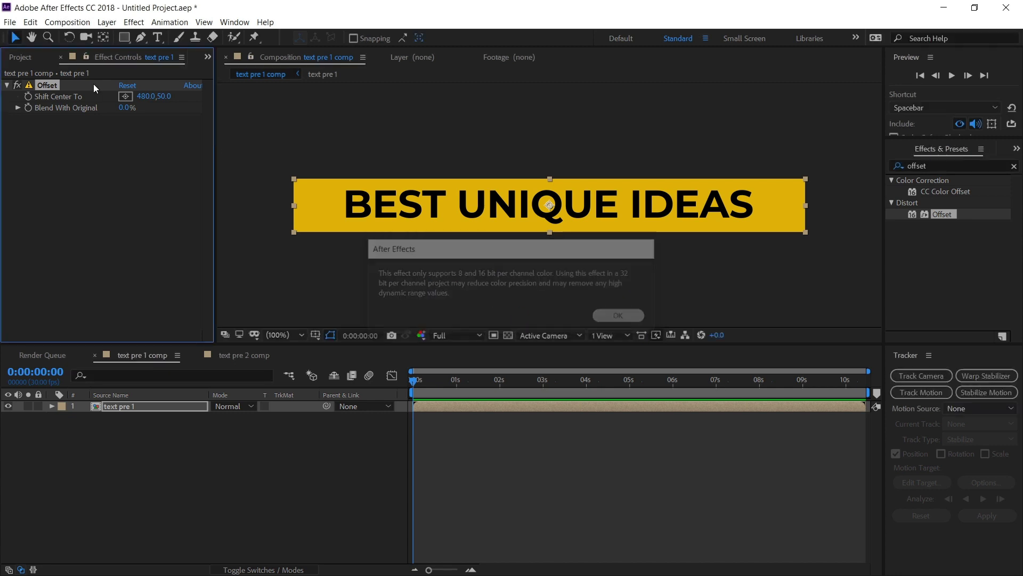
Set the project colour depth to 16 bits per channel
click(25, 57)
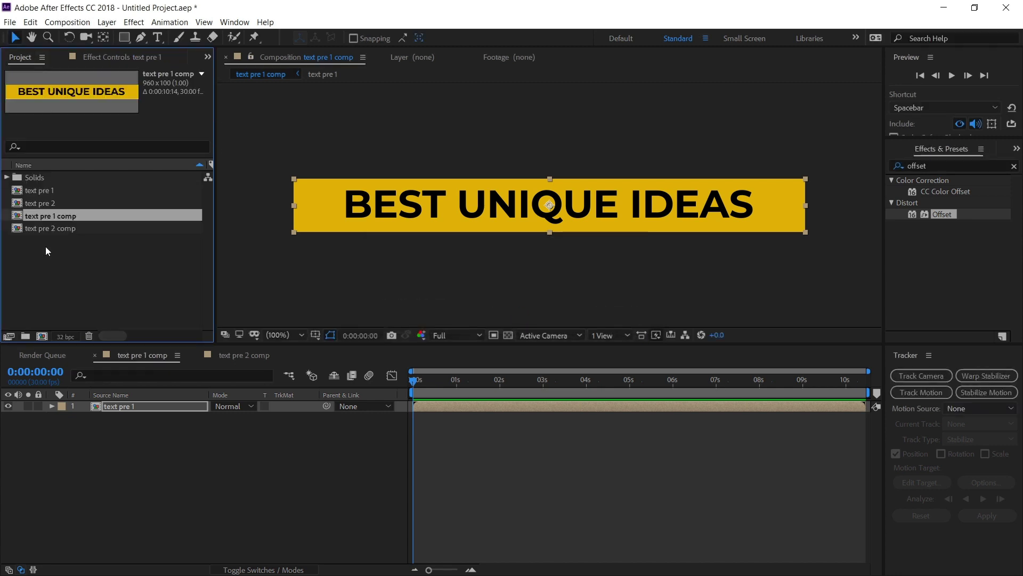
click(64, 337)
click(249, 63)
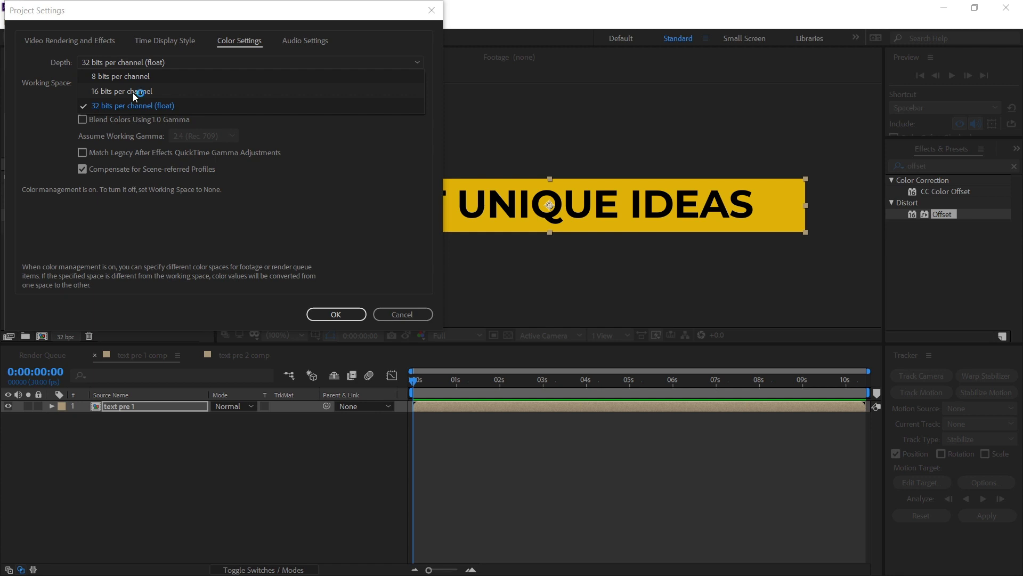
click(132, 93)
click(336, 315)
click(496, 453)
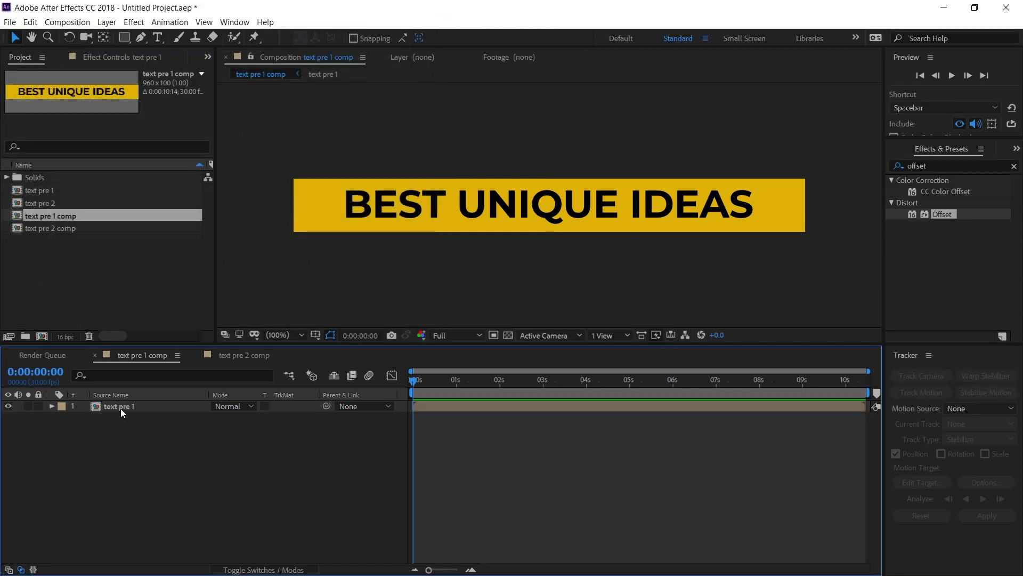
click(117, 58)
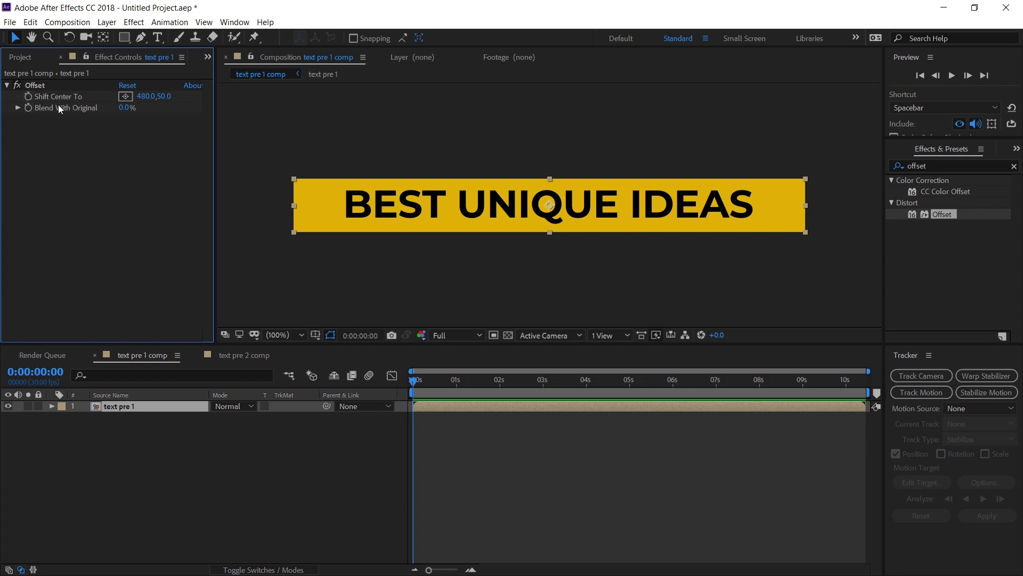
Keyframe Offset's Shift Center To to about 2390 at the end and preview the scroll
click(34, 85)
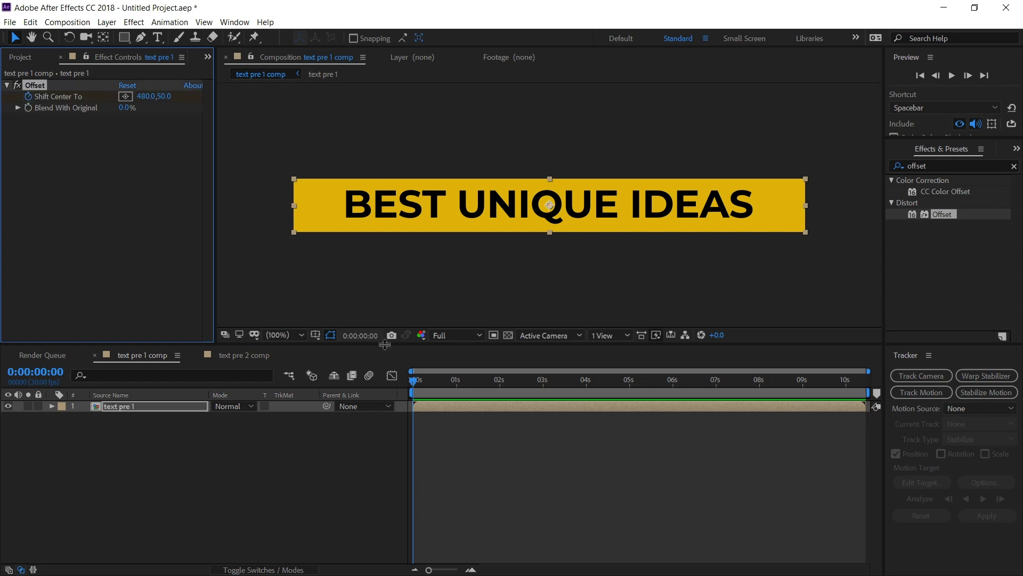
drag(412, 380, 867, 400)
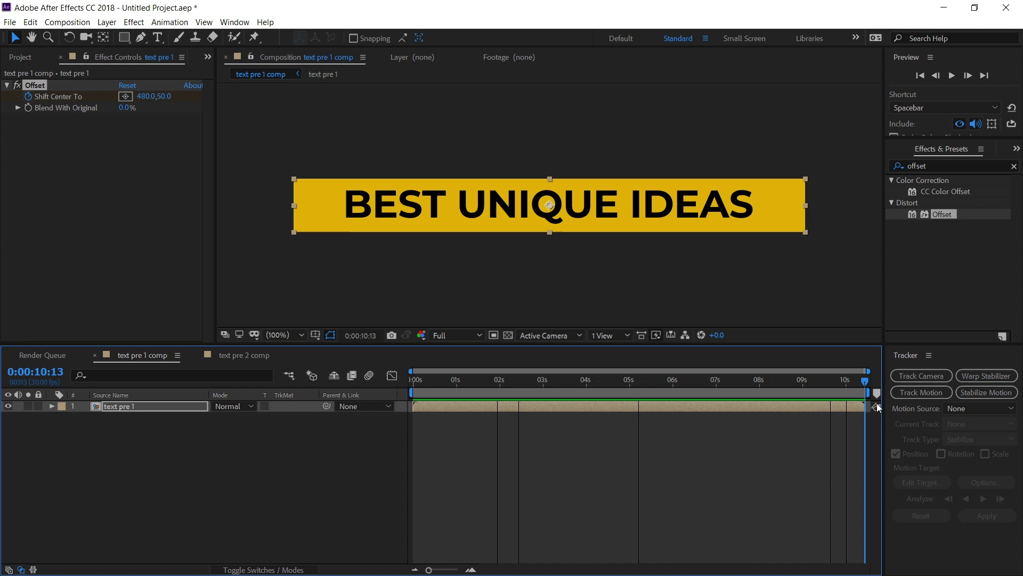
key(u)
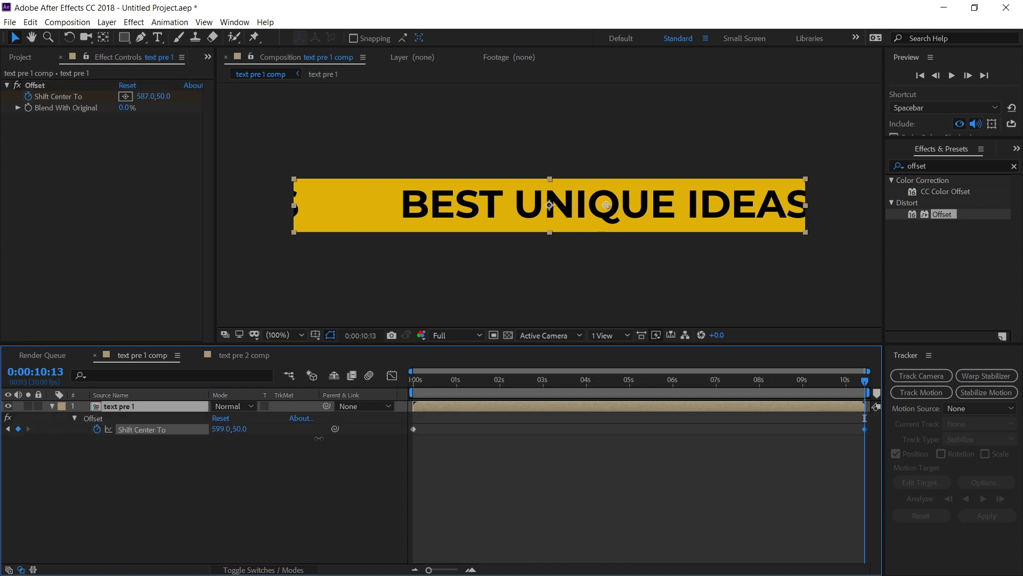
drag(220, 429, 265, 429)
drag(634, 445, 885, 458)
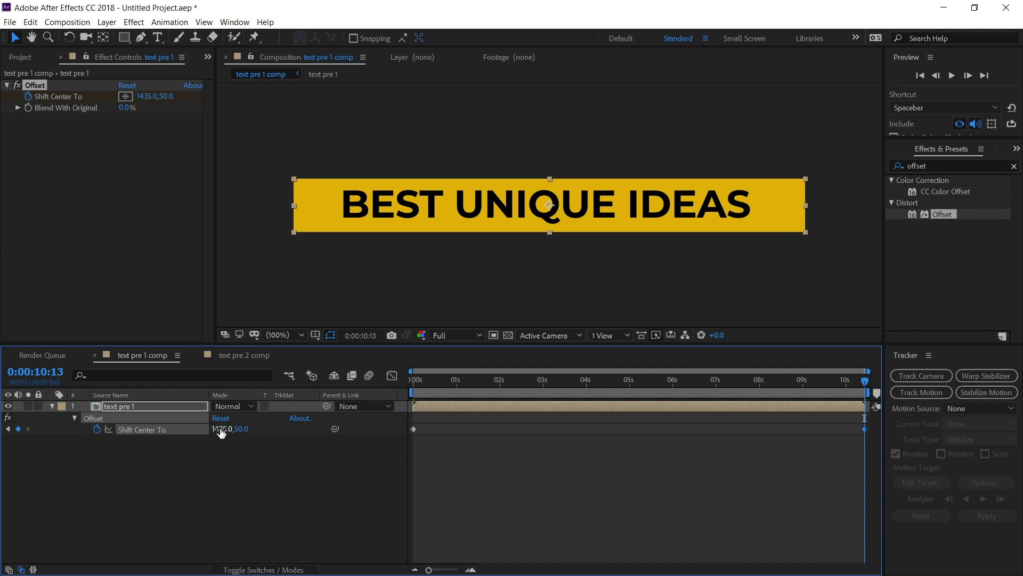
drag(865, 380, 866, 380)
drag(223, 431, 439, 442)
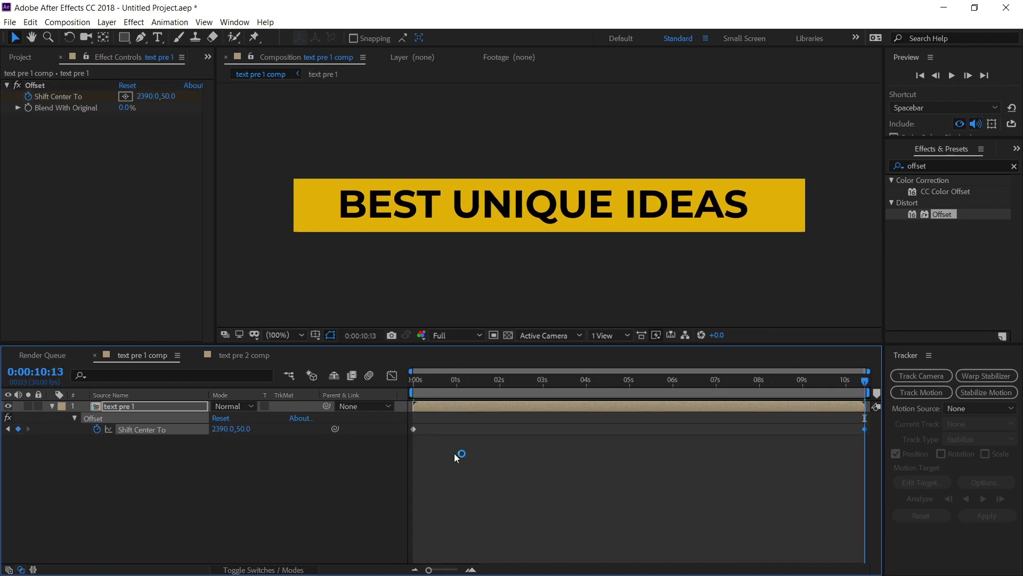
key(space)
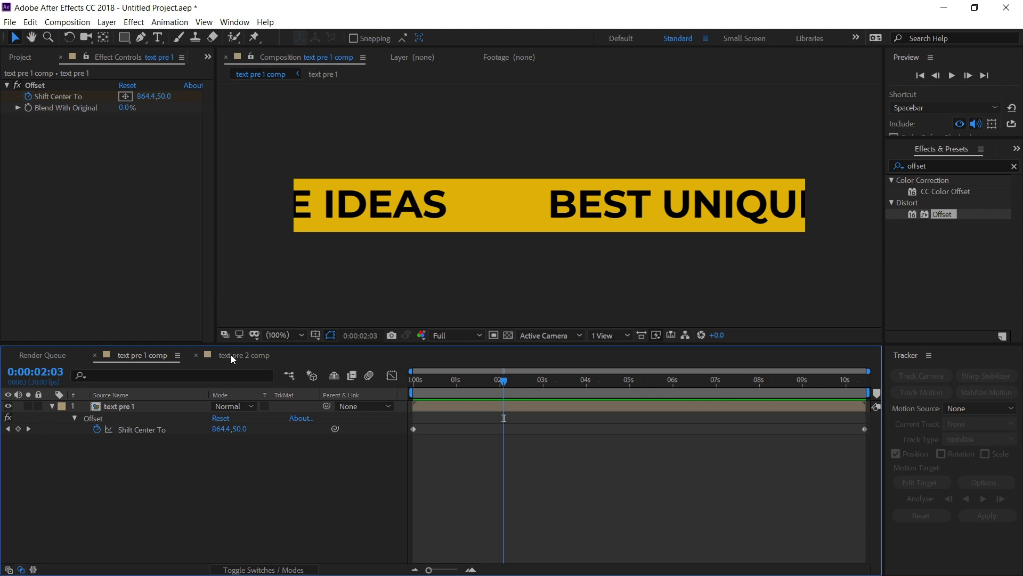
Apply Offset to the text pre 2 layer and reveal Shift Center To at the comp end
drag(409, 382, 327, 420)
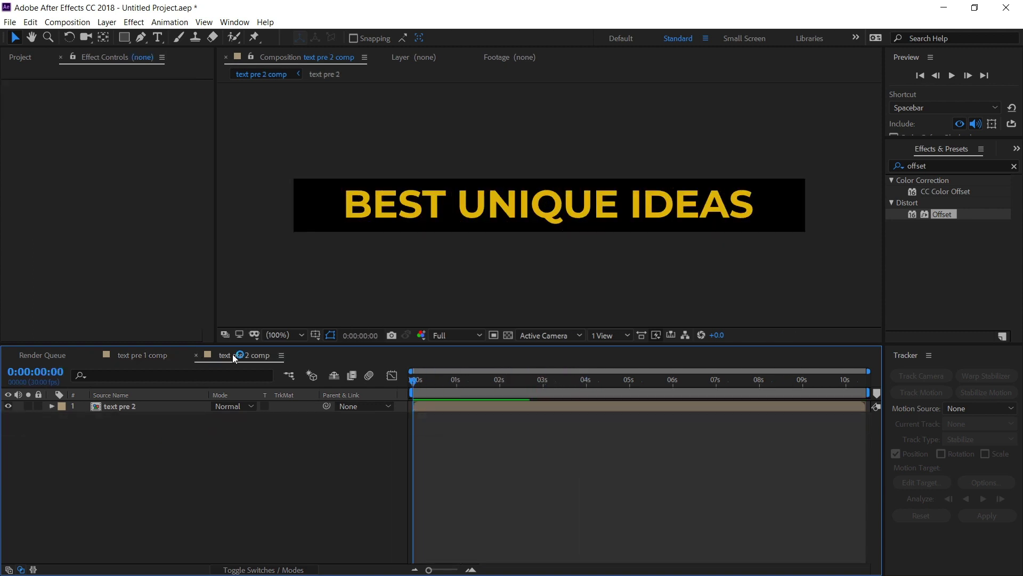
drag(942, 214, 152, 406)
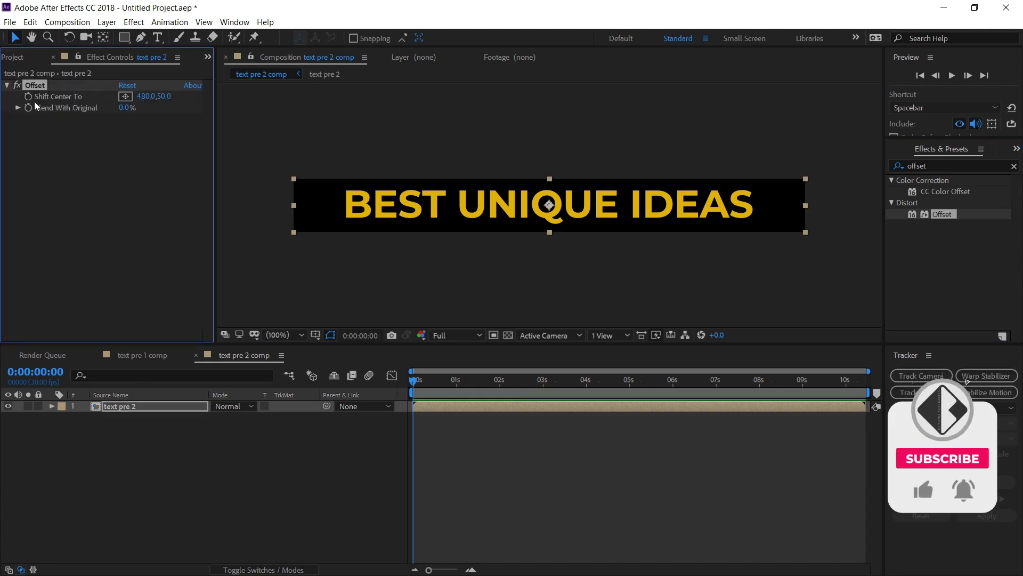
key(End)
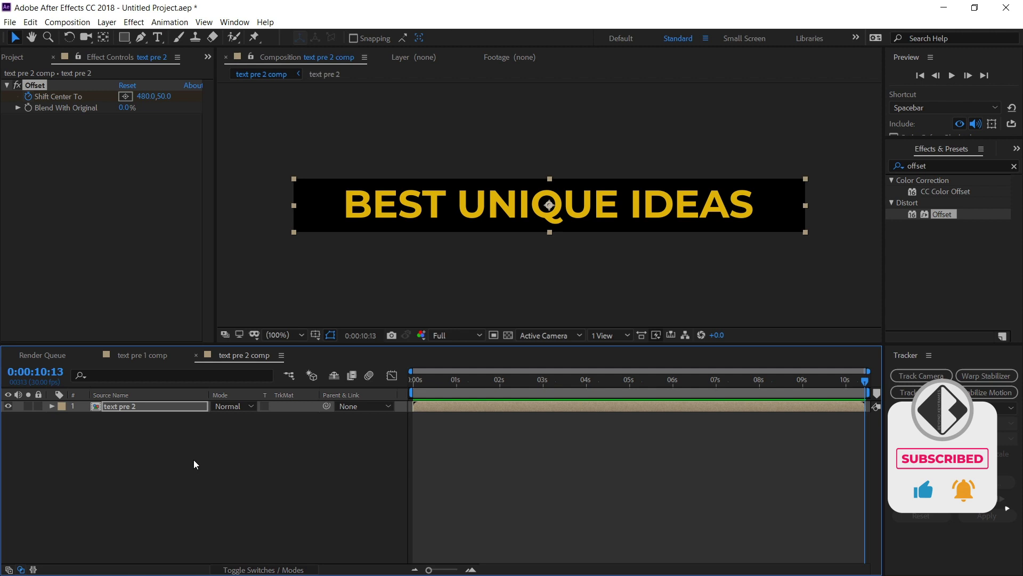
key(u)
key(u)
Set the end Shift Center To to about -1443 and preview the leftward scroll
mouse_move(223, 429)
mouse_down()
mouse_move(4, 429)
mouse_move(226, 434)
mouse_move(11, 445)
mouse_up()
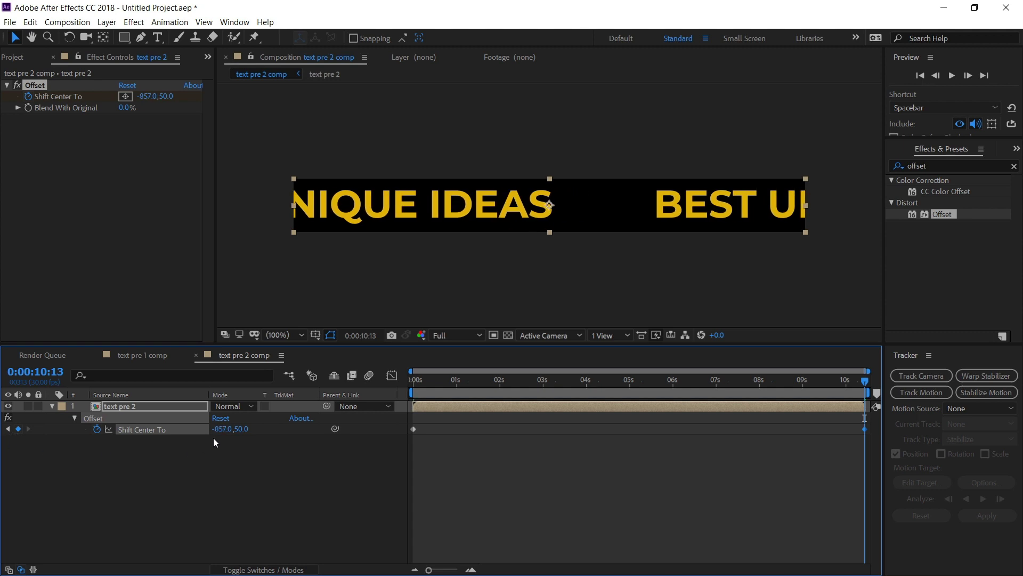
drag(222, 429, 80, 432)
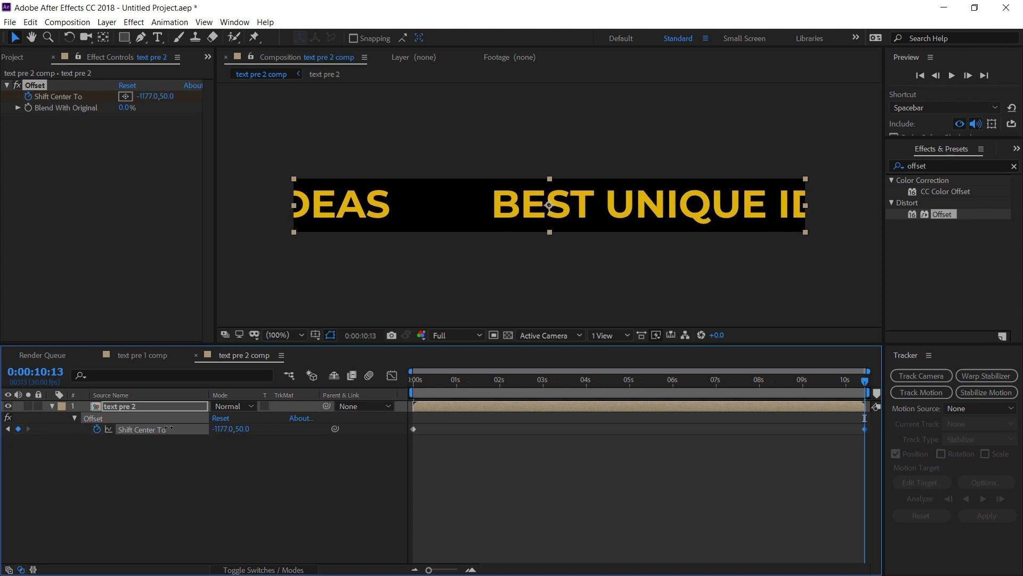
drag(226, 429, 160, 431)
click(413, 438)
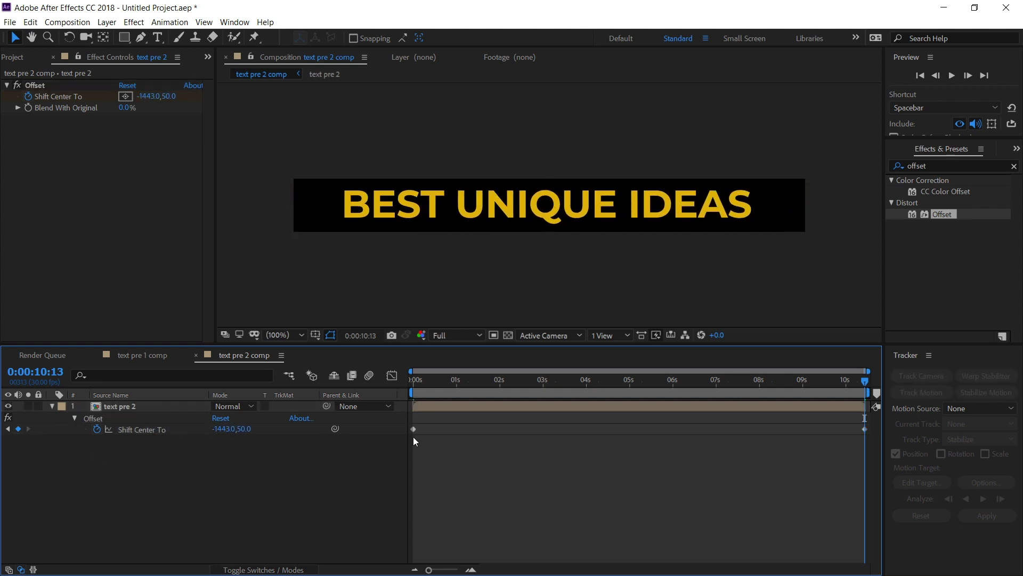
key(space)
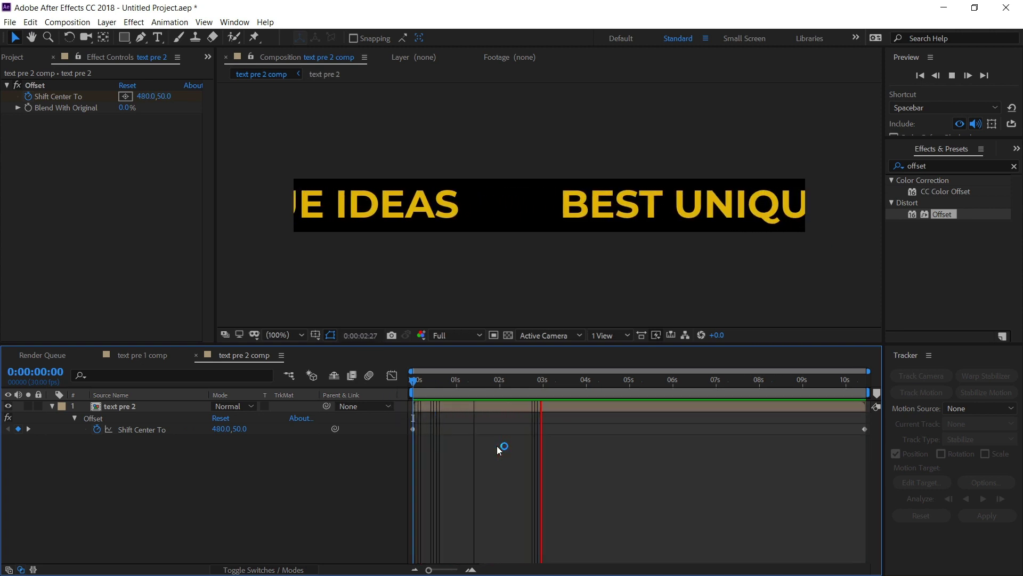
key(space)
click(17, 57)
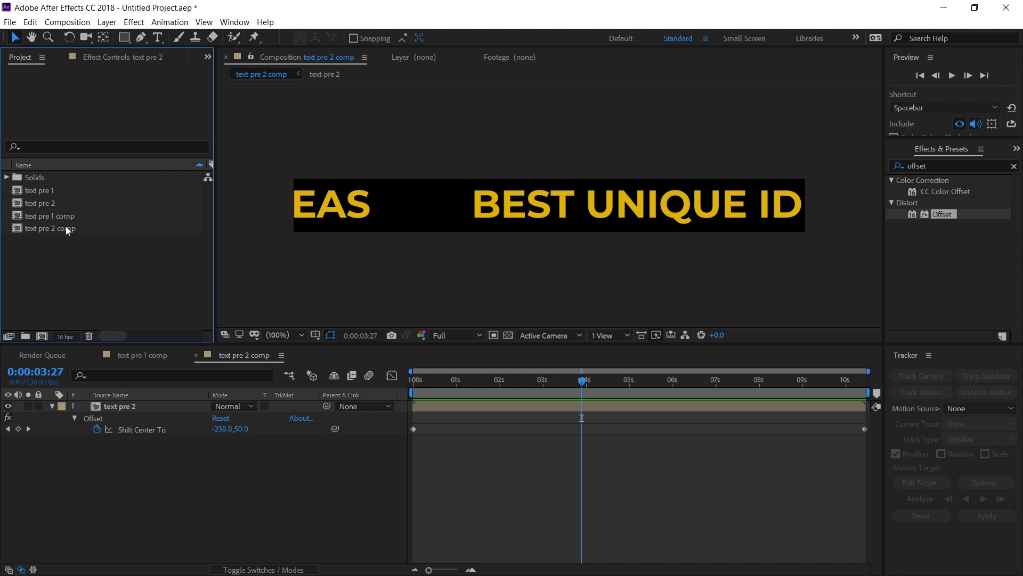
click(66, 227)
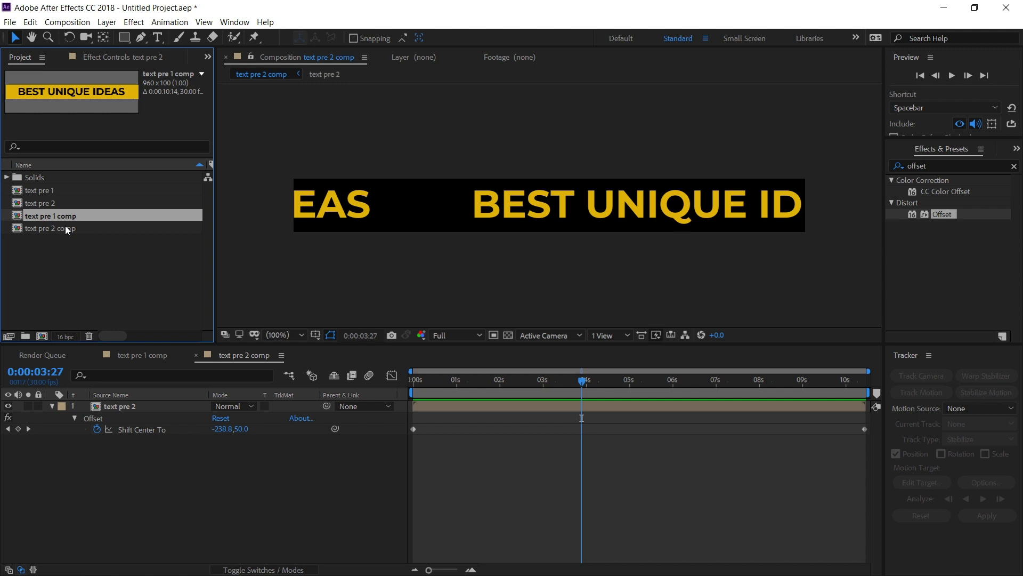
Create a new composition, Comp 1, 370 pixels wide and 1920 high
click(67, 21)
click(81, 37)
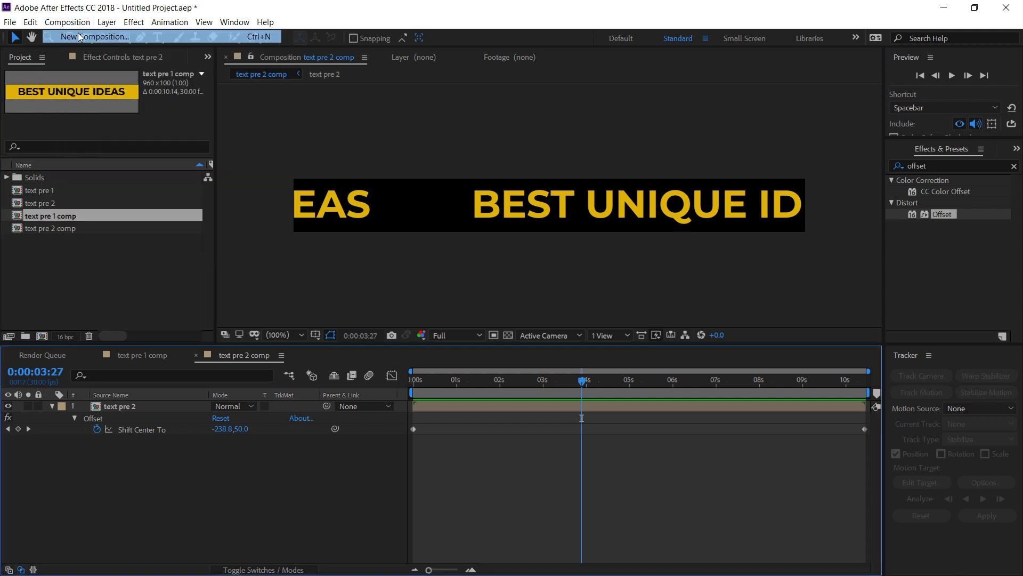
double_click(99, 103)
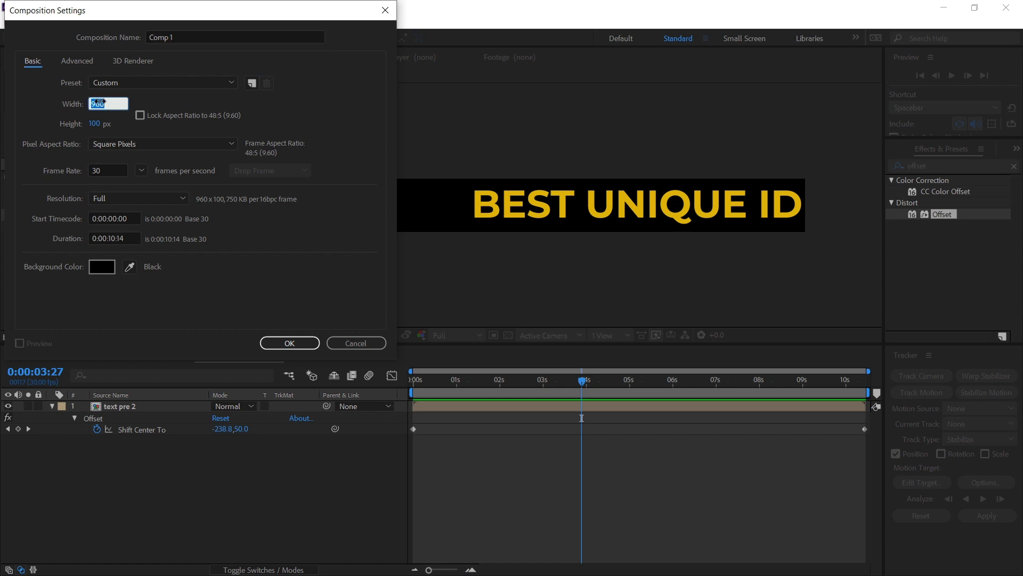
text(4)
text(7)
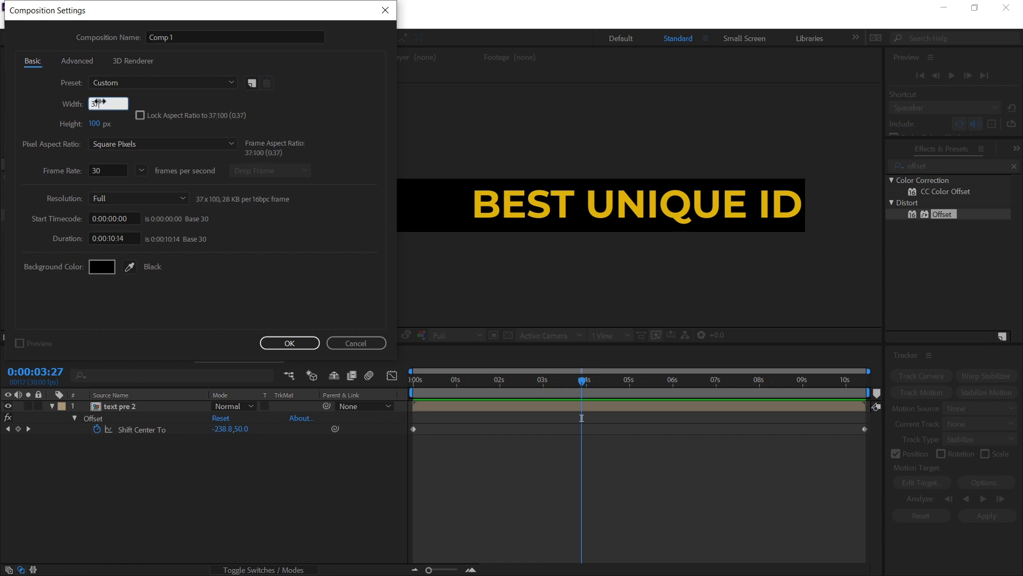
text(0)
key(Tab)
text(1920)
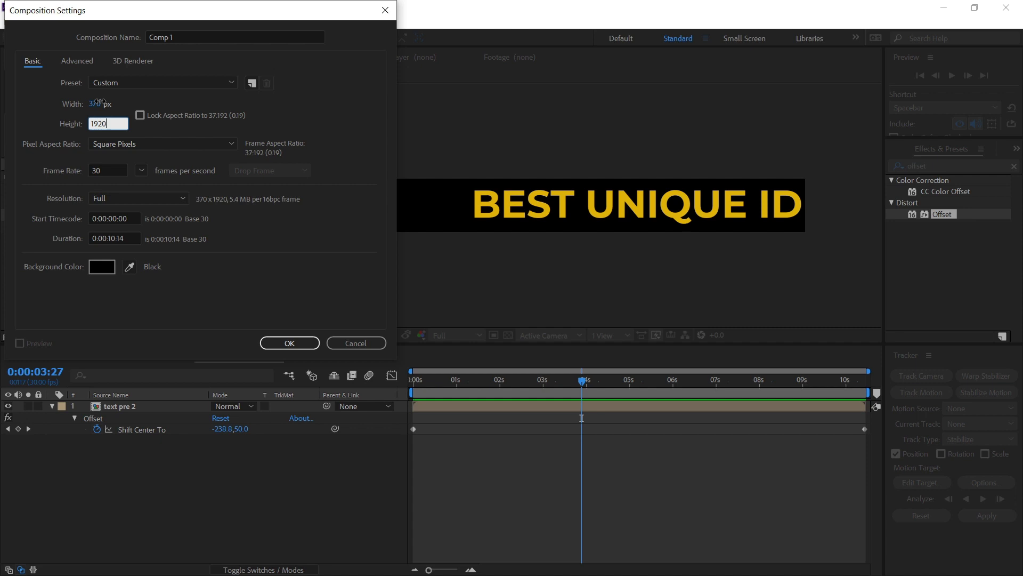
key(Return)
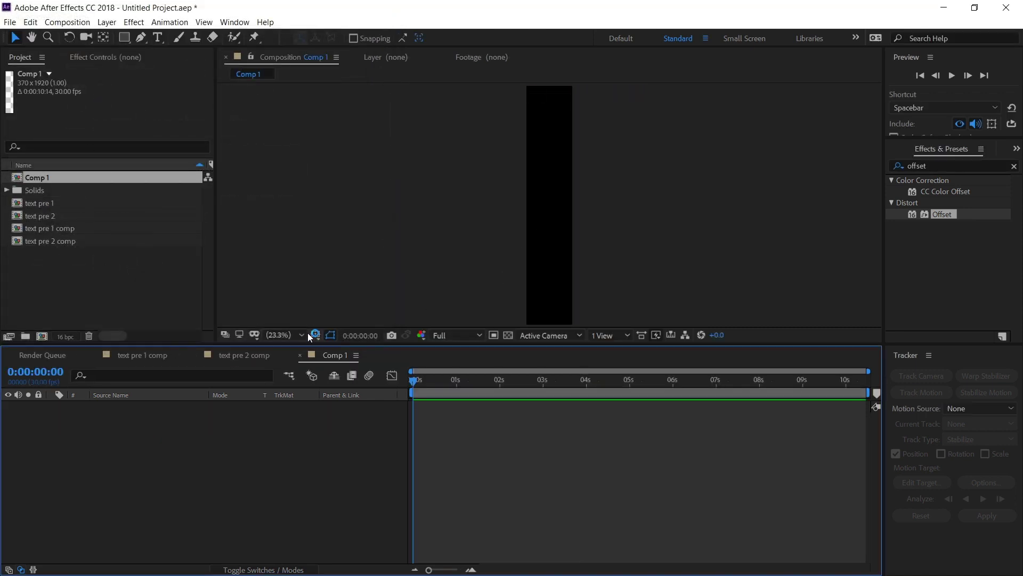
Add text pre 2 comp to Comp 1 and rotate it 90°
click(72, 229)
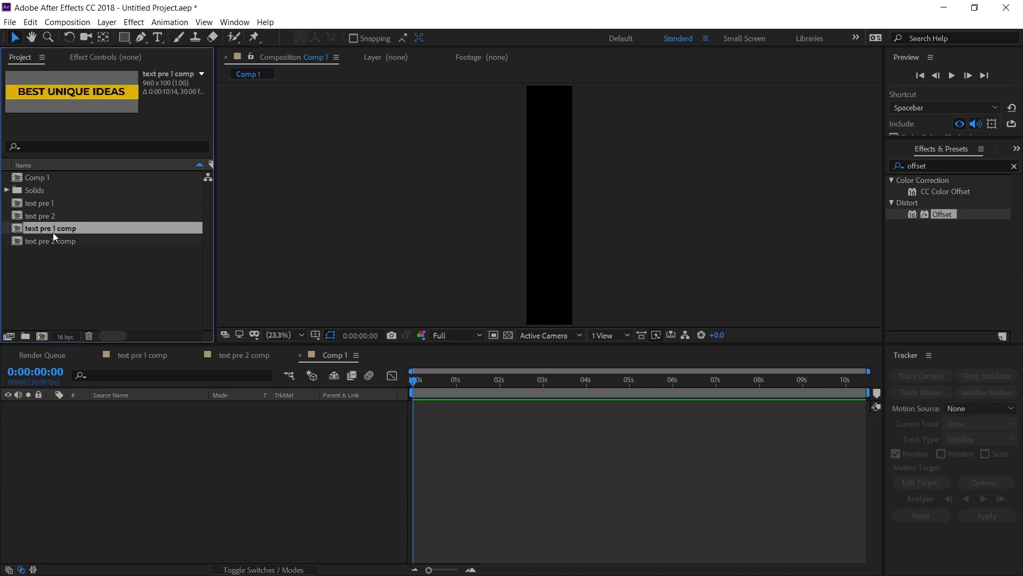
drag(58, 241, 109, 438)
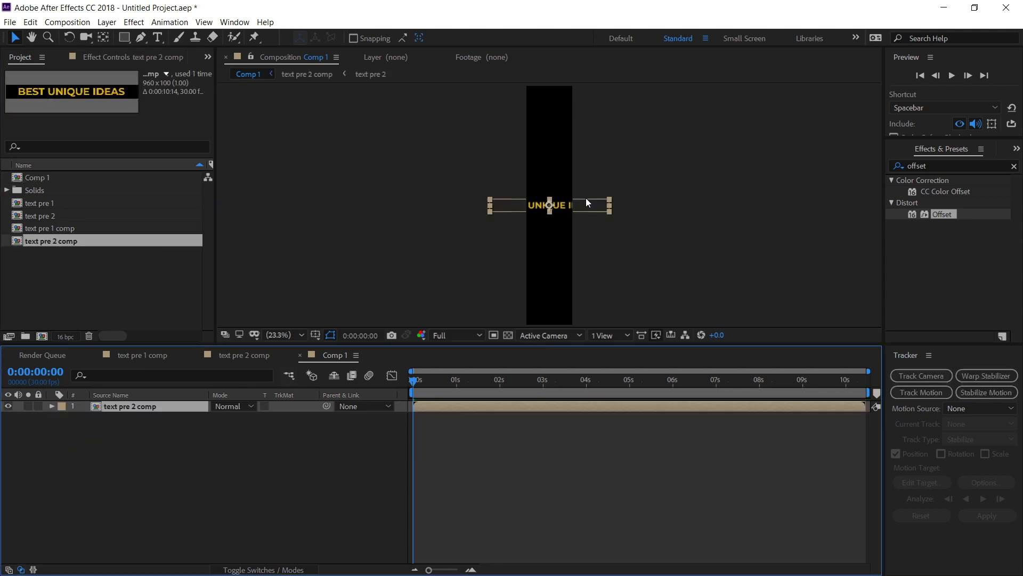
key(r)
click(232, 418)
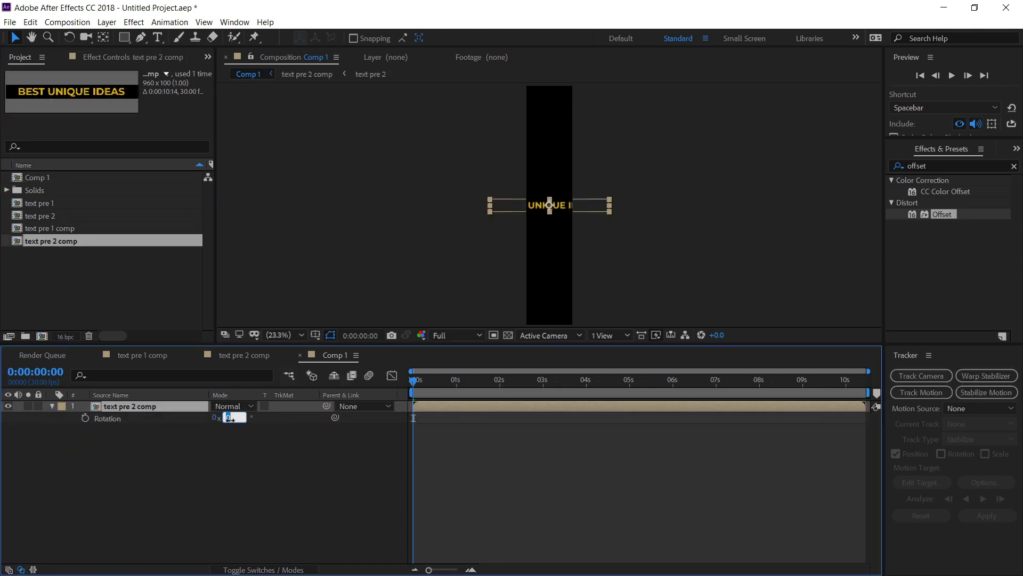
key(Return)
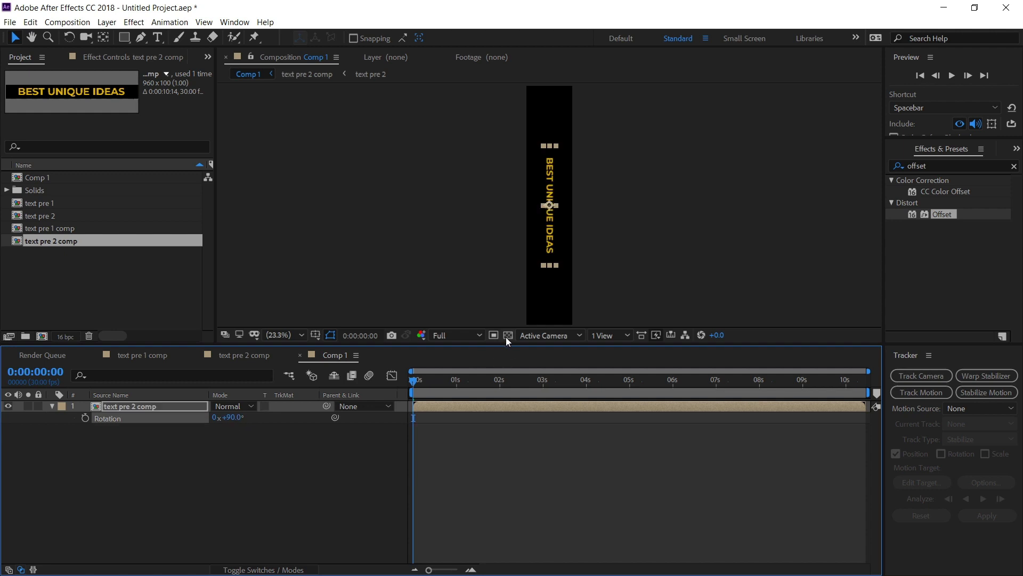
Show the transparency grid, enable snapping and snap the strip to the left edge
click(507, 335)
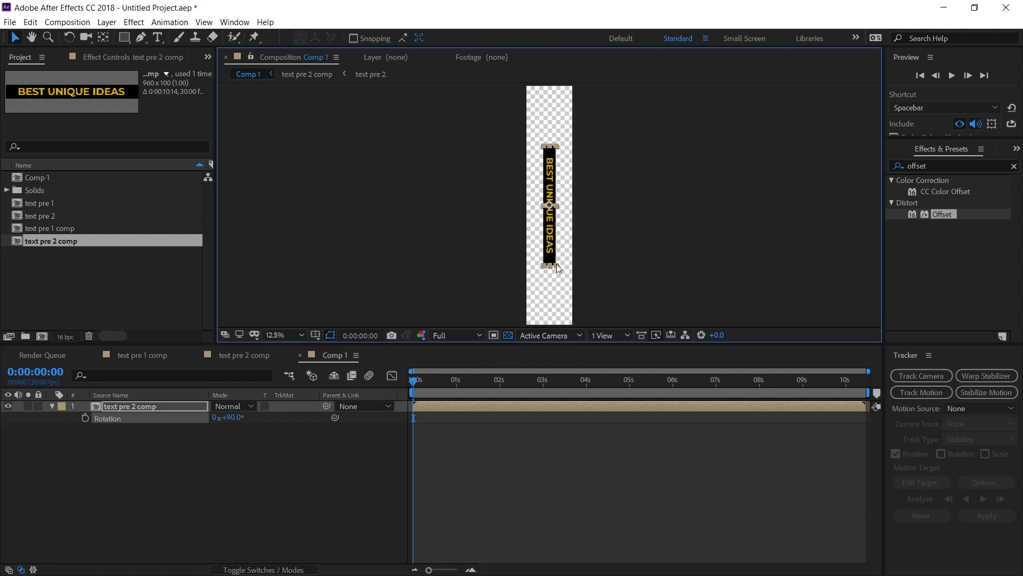
scroll(546, 250, up, 1)
drag(549, 206, 551, 166)
drag(535, 239, 535, 288)
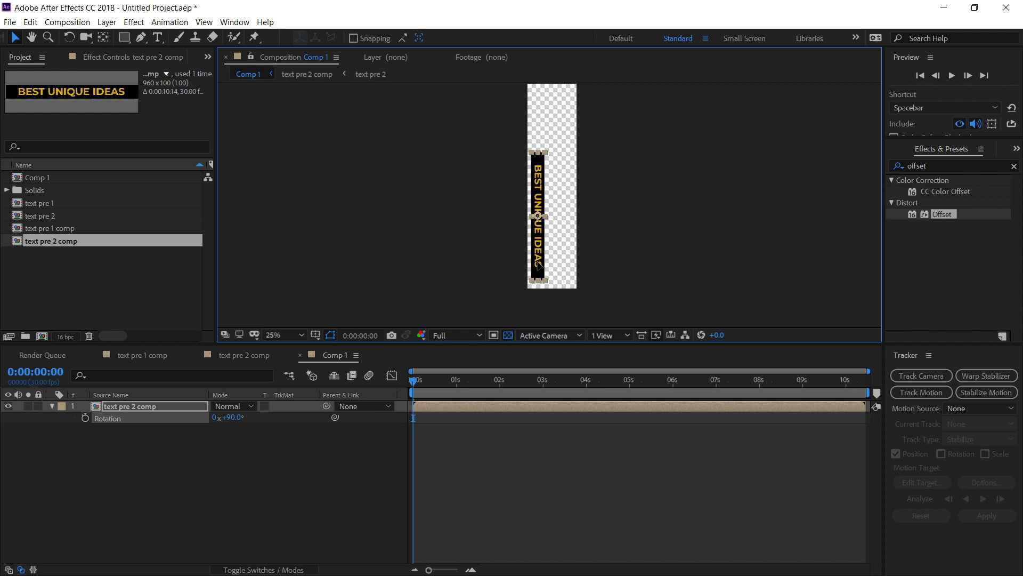
scroll(535, 287, up, 4)
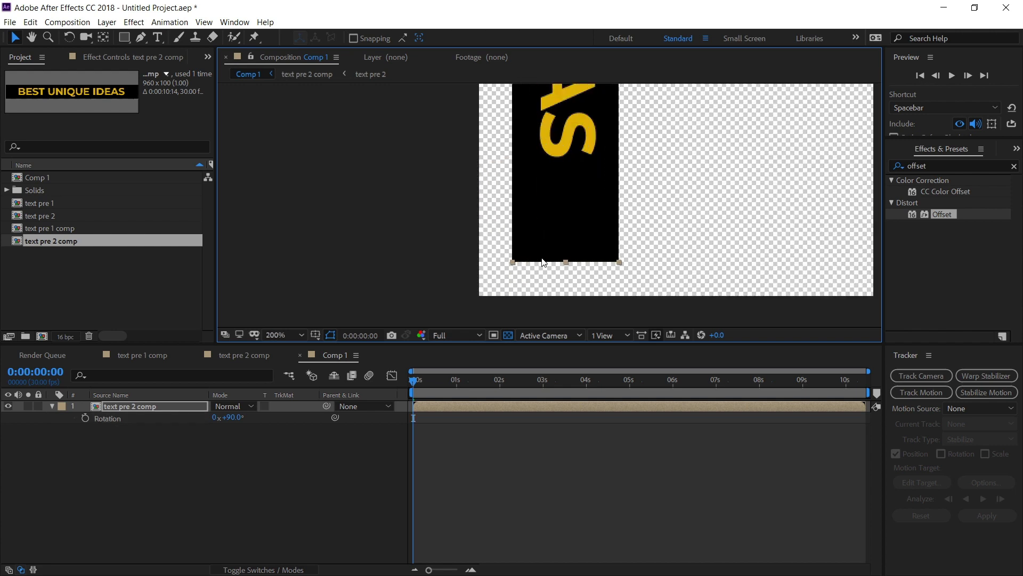
click(354, 39)
drag(566, 210, 526, 255)
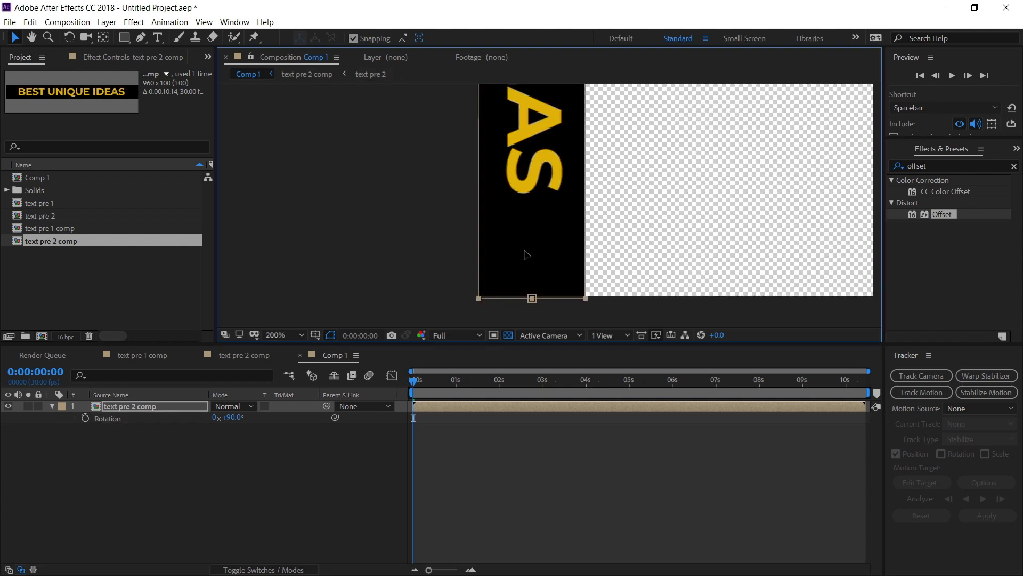
scroll(526, 254, up, 3)
scroll(480, 288, up, 2)
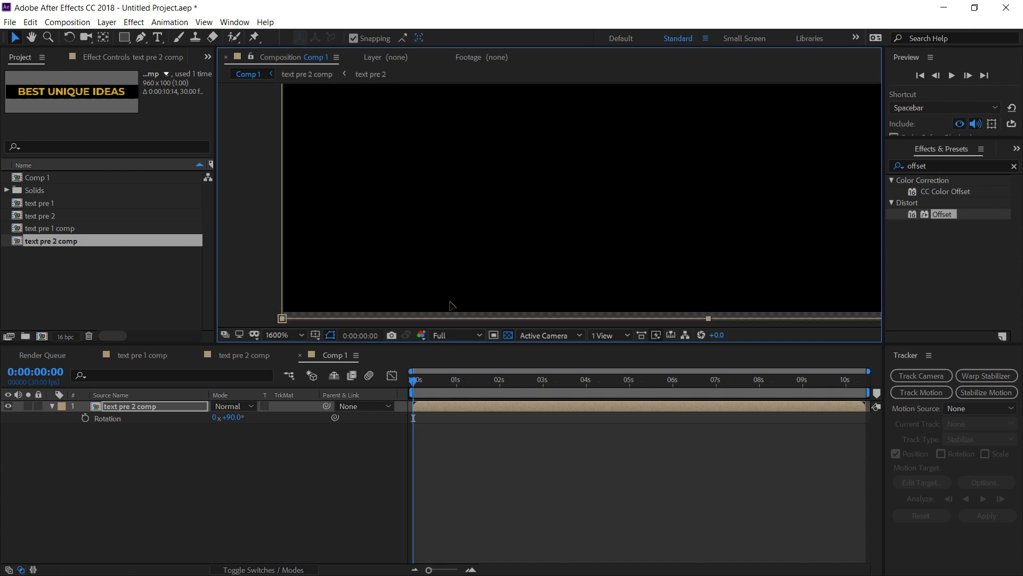
scroll(438, 288, down, 3)
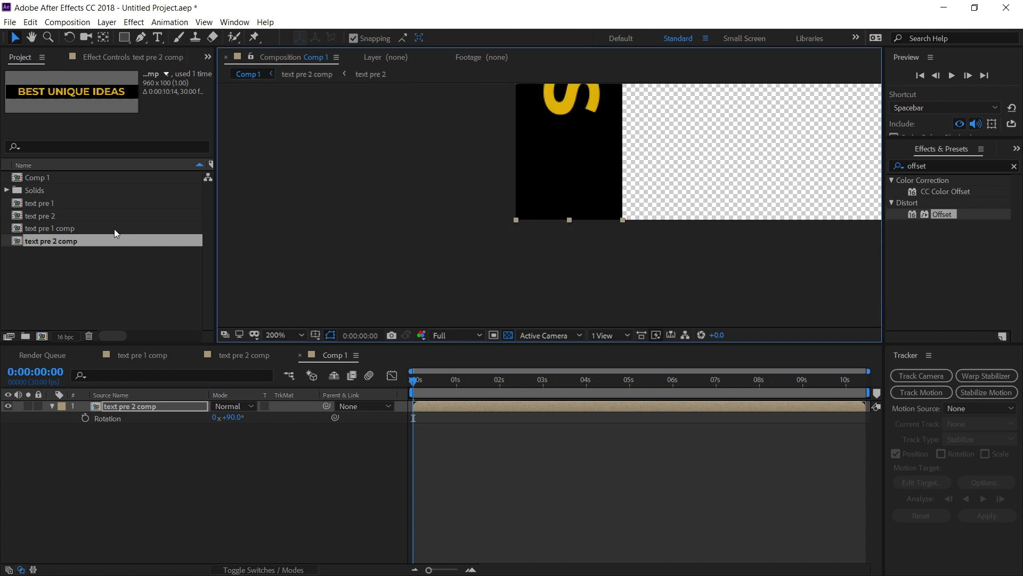
Add text pre 1 comp to Comp 1, rotate it 90° and place it beside the black strip
click(66, 230)
drag(66, 230, 165, 406)
scroll(552, 240, down, 3)
scroll(556, 195, down, 3)
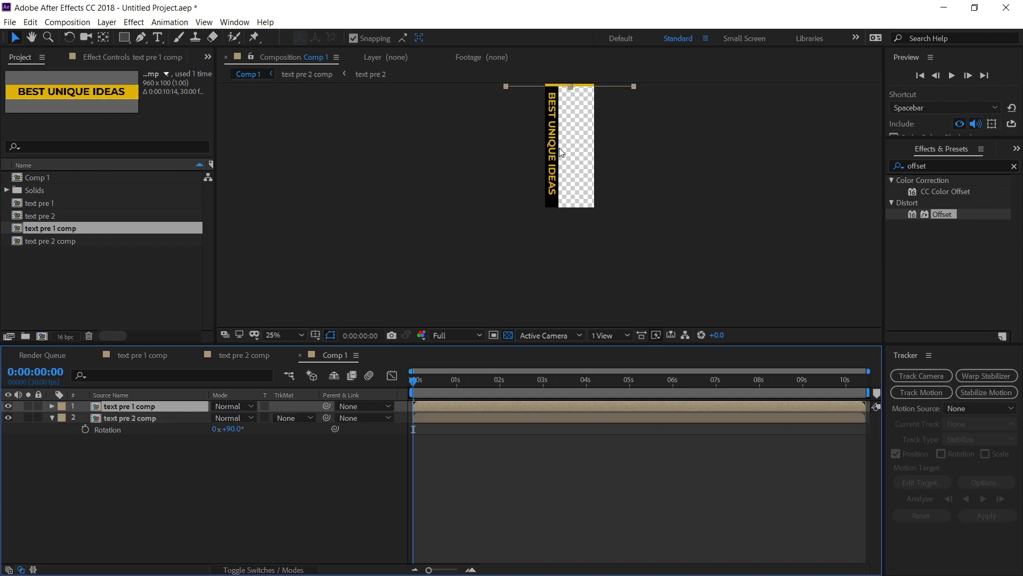
key(r)
click(231, 417)
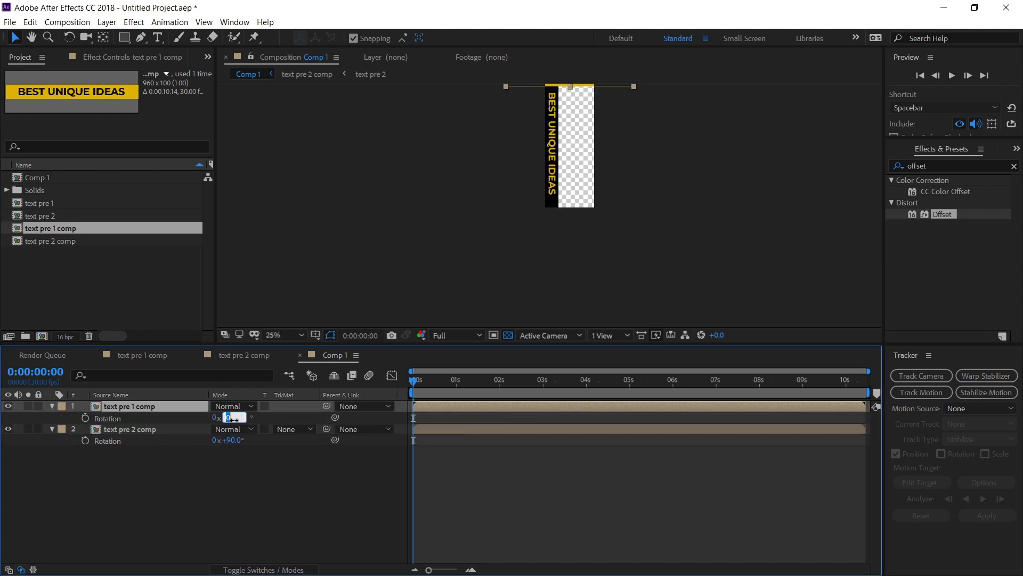
text(90)
key(Return)
drag(567, 131, 572, 160)
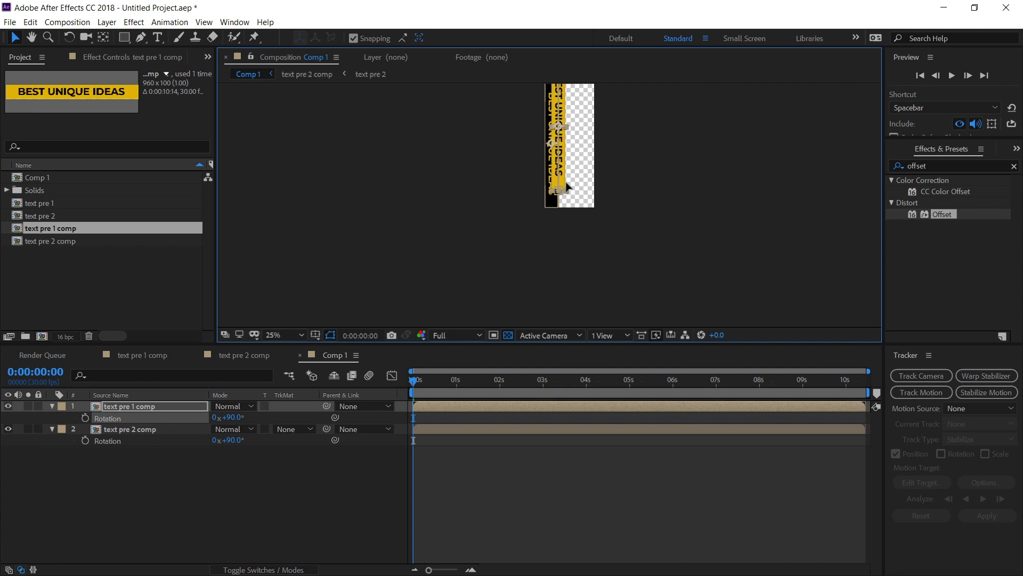
scroll(572, 203, up, 4)
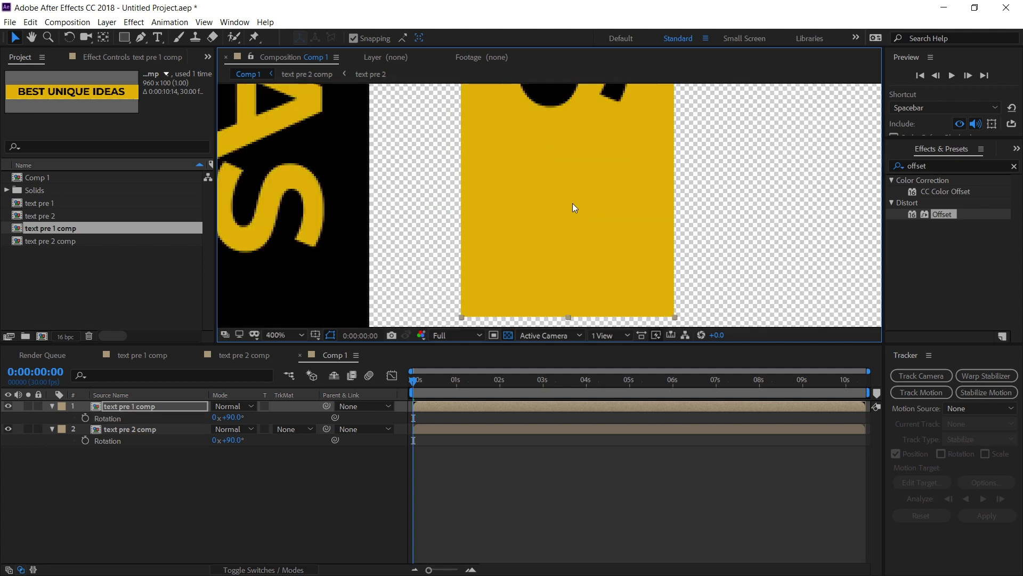
scroll(573, 200, down, 2)
drag(547, 215, 546, 241)
scroll(513, 265, up, 2)
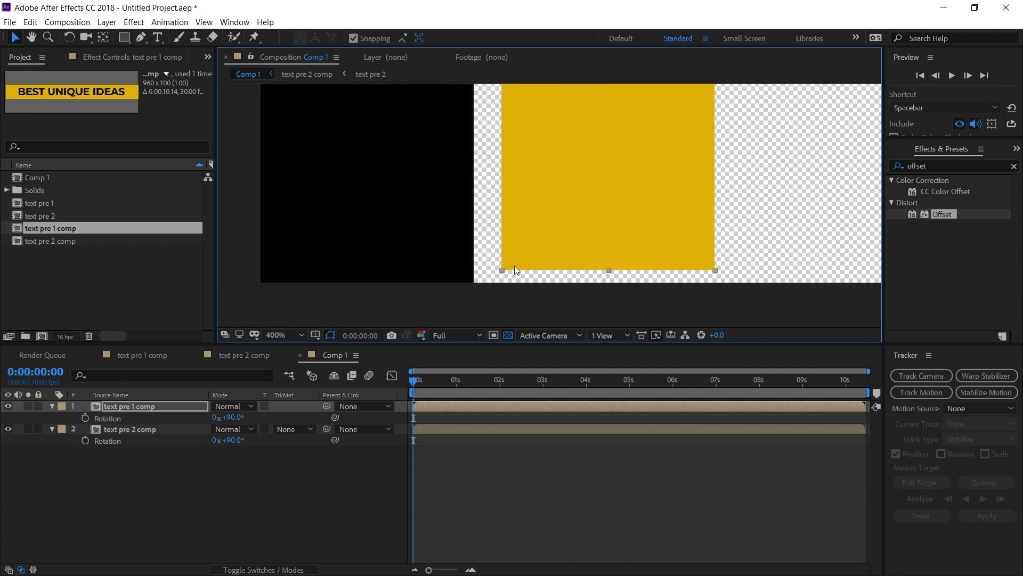
scroll(500, 245, down, 2)
scroll(520, 224, down, 2)
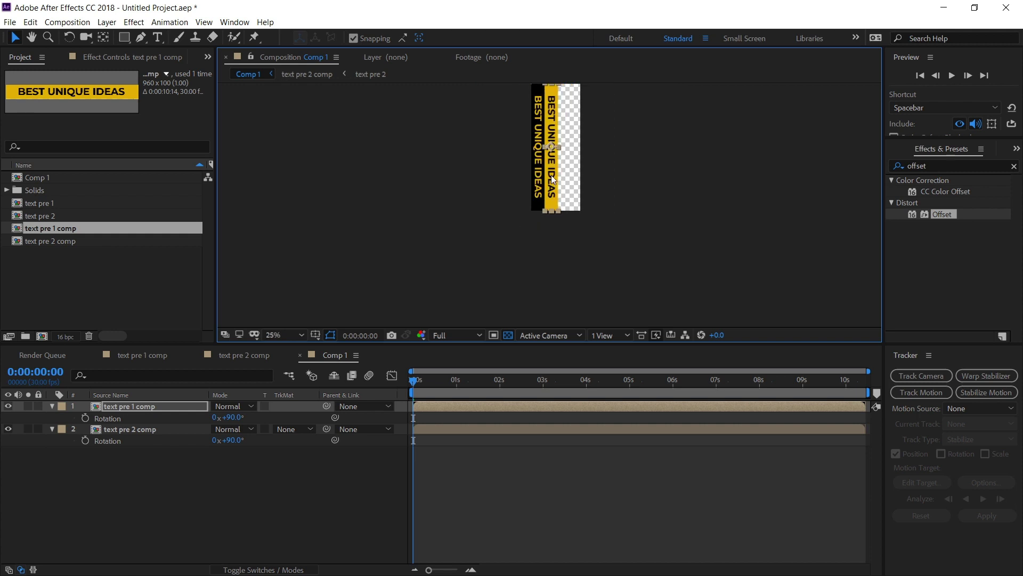
scroll(552, 175, down, 1)
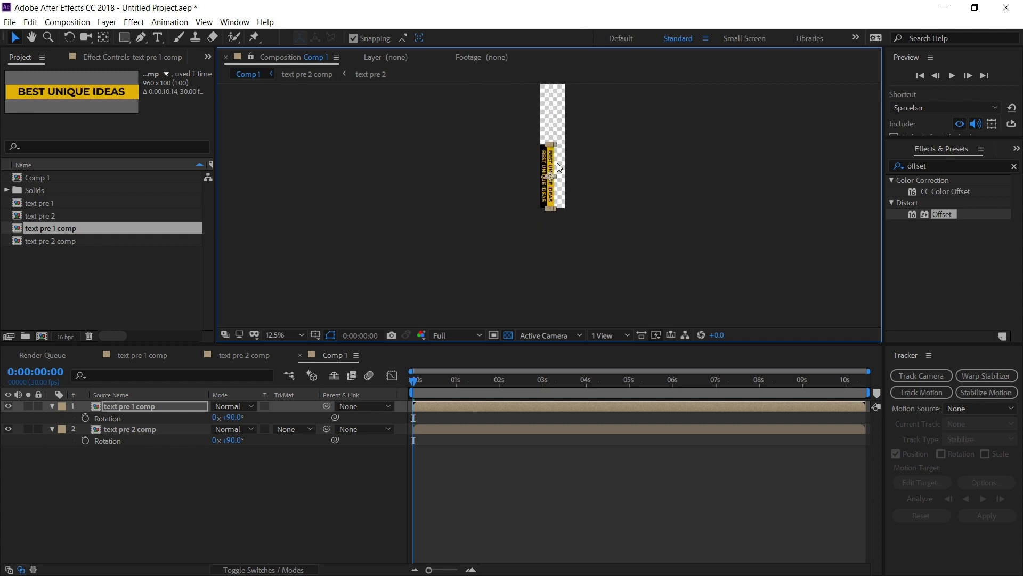
scroll(558, 163, up, 1)
scroll(558, 162, up, 1)
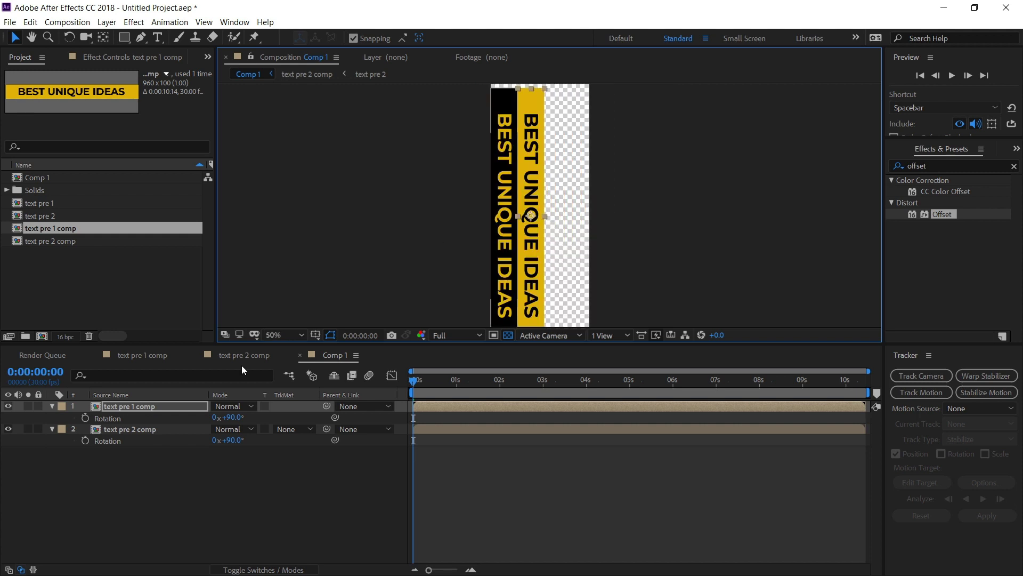
Duplicate both strip layers and reorder the copies in the timeline
shift+click(135, 425)
key(ctrl+d)
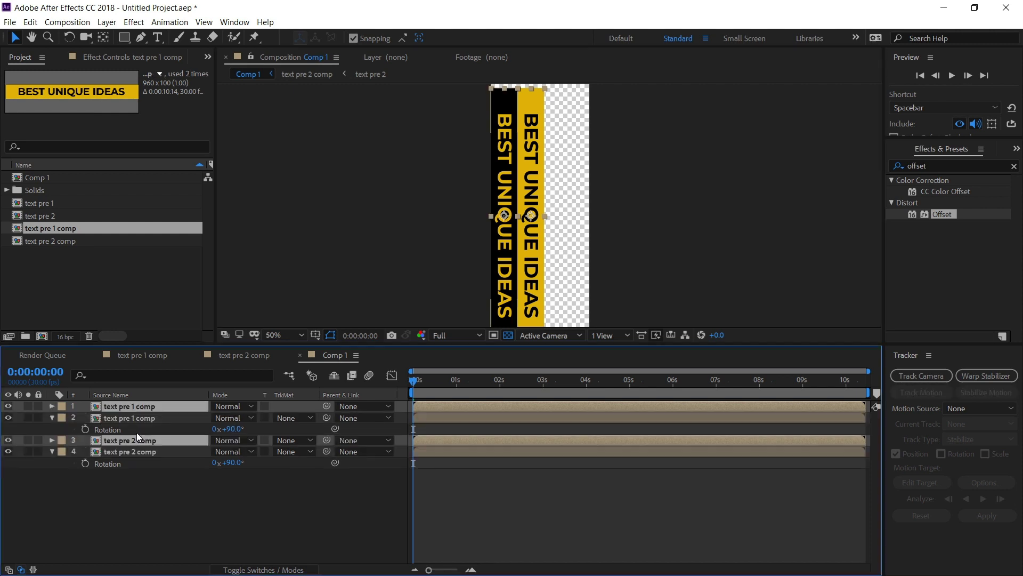
drag(130, 440, 129, 412)
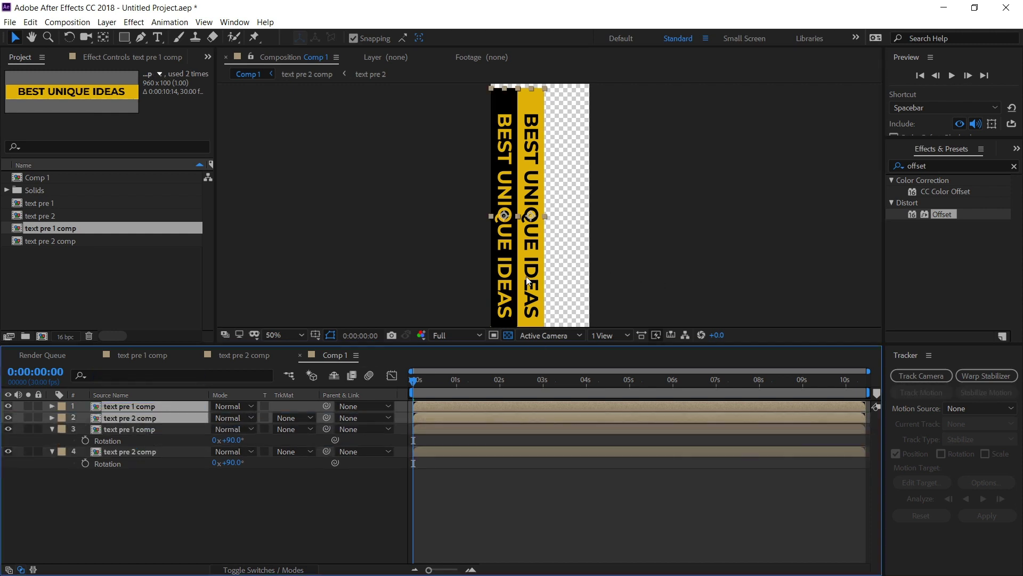
Slide the copied strips right against the originals, then deselect all layers
drag(527, 281, 572, 282)
scroll(572, 296, down, 1)
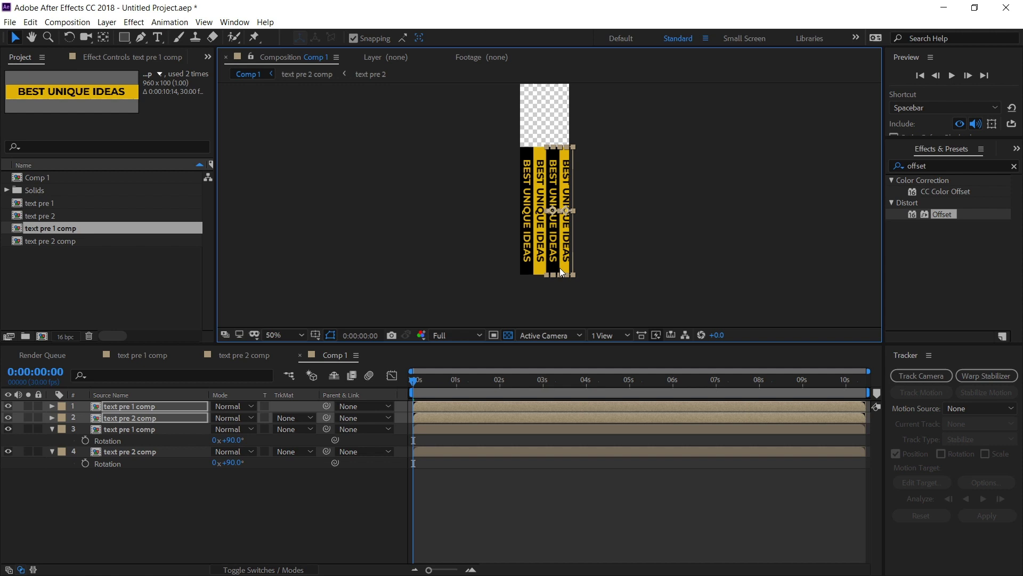
scroll(562, 272, up, 1)
scroll(535, 284, up, 1)
scroll(517, 257, up, 1)
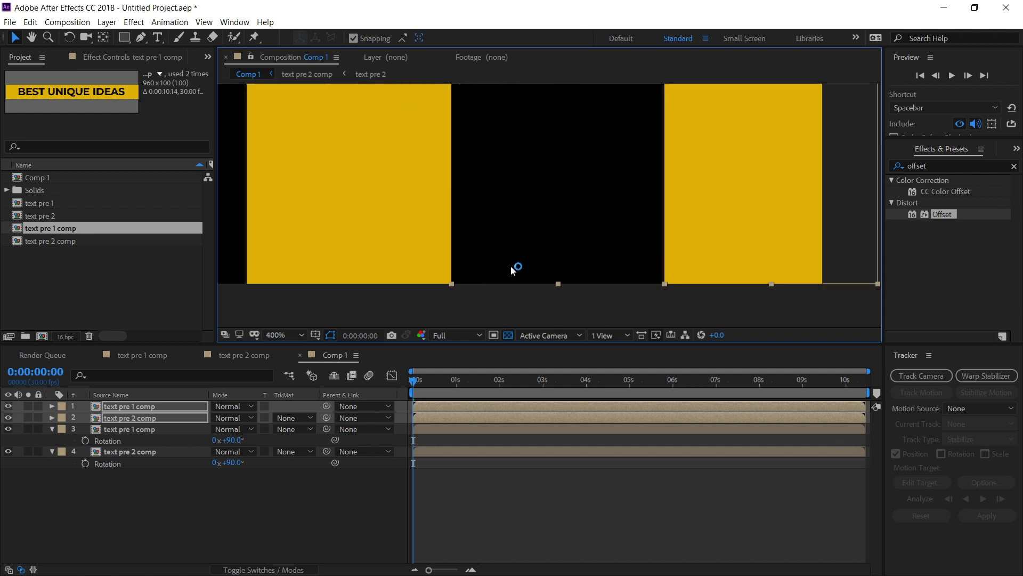
drag(512, 269, 518, 273)
scroll(517, 267, down, 2)
scroll(511, 250, down, 1)
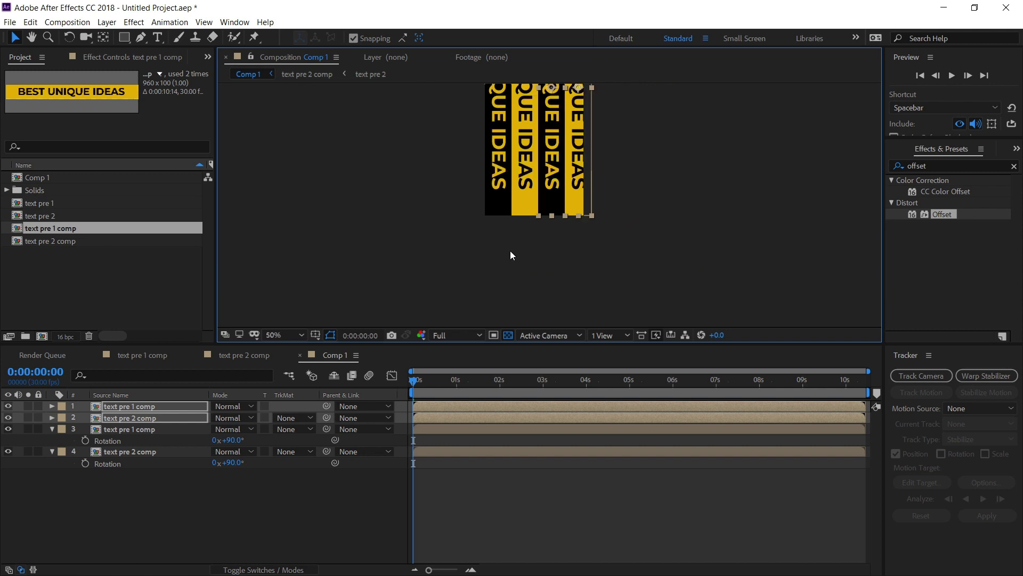
scroll(552, 160, down, 1)
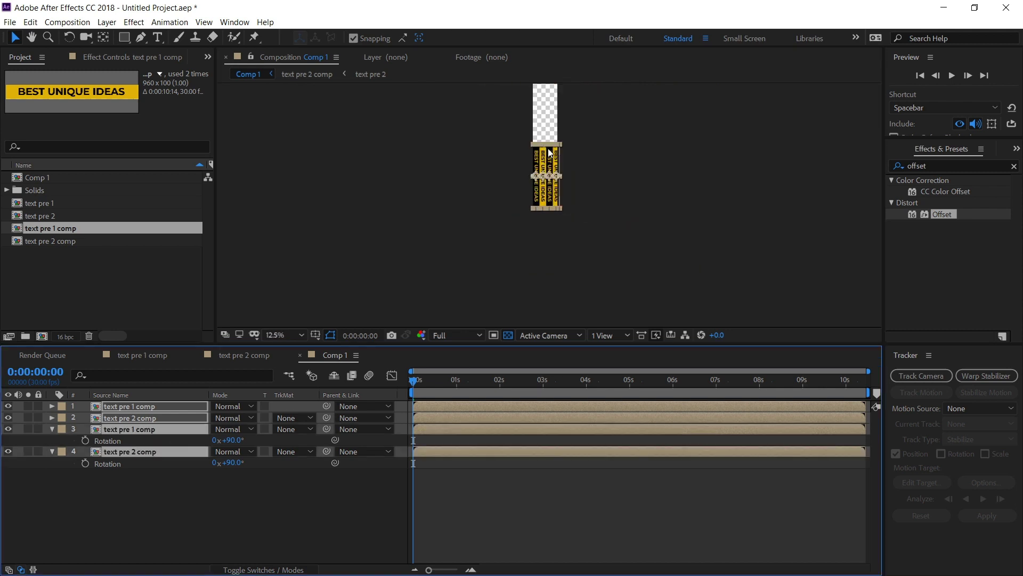
scroll(560, 184, up, 2)
scroll(578, 202, up, 1)
drag(579, 201, 569, 205)
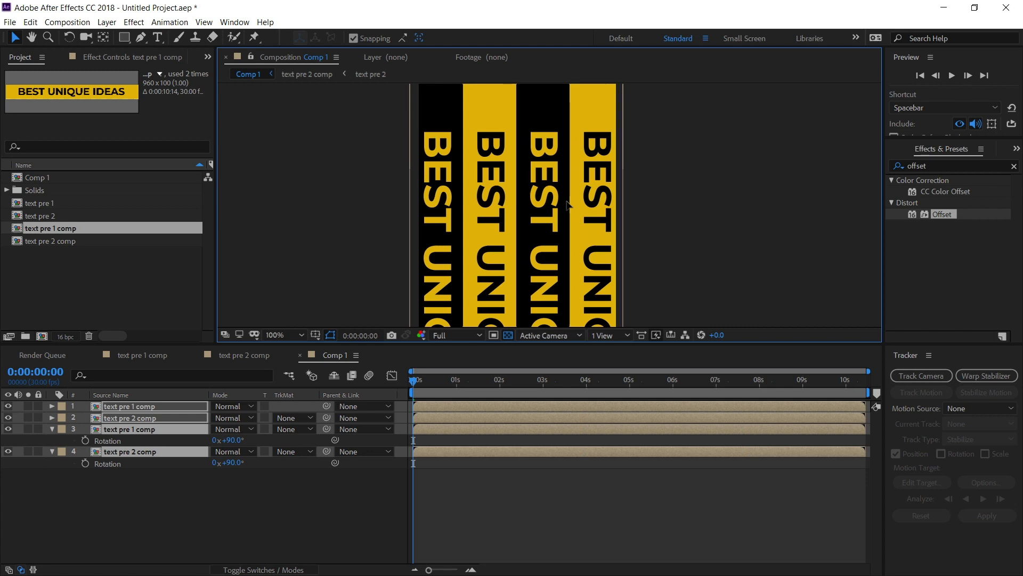
click(581, 479)
click(580, 521)
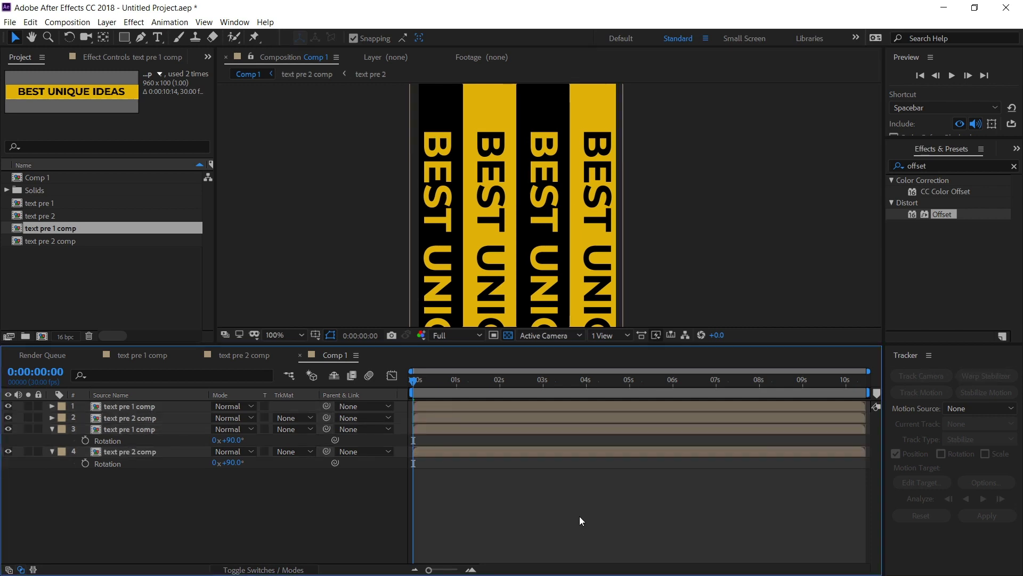
Set Comp 1's width to 400 px, then select all four strip layers
key(ctrl+k)
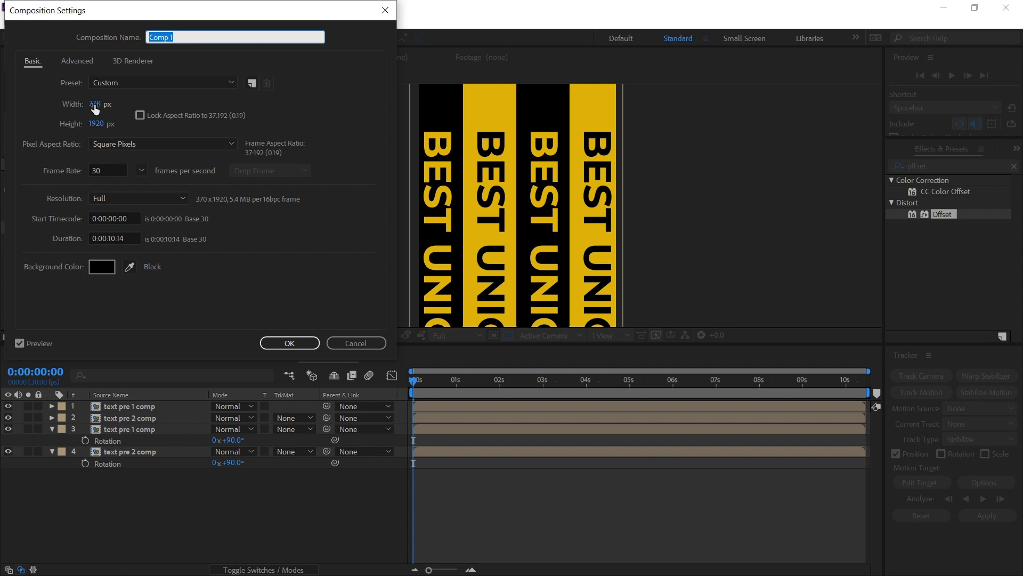
click(107, 104)
text(960)
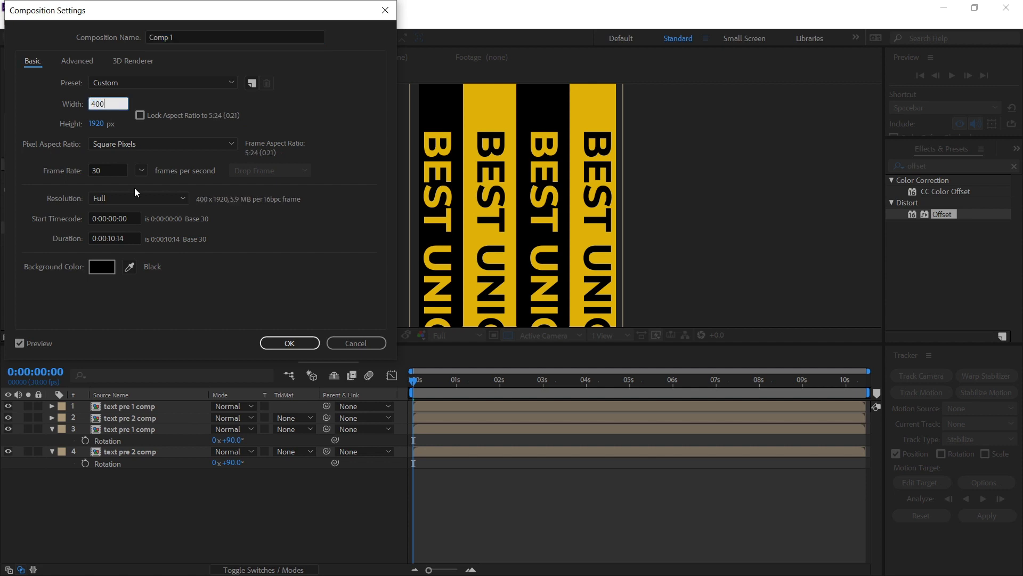
key(Return)
scroll(525, 286, down, 1)
scroll(566, 321, down, 1)
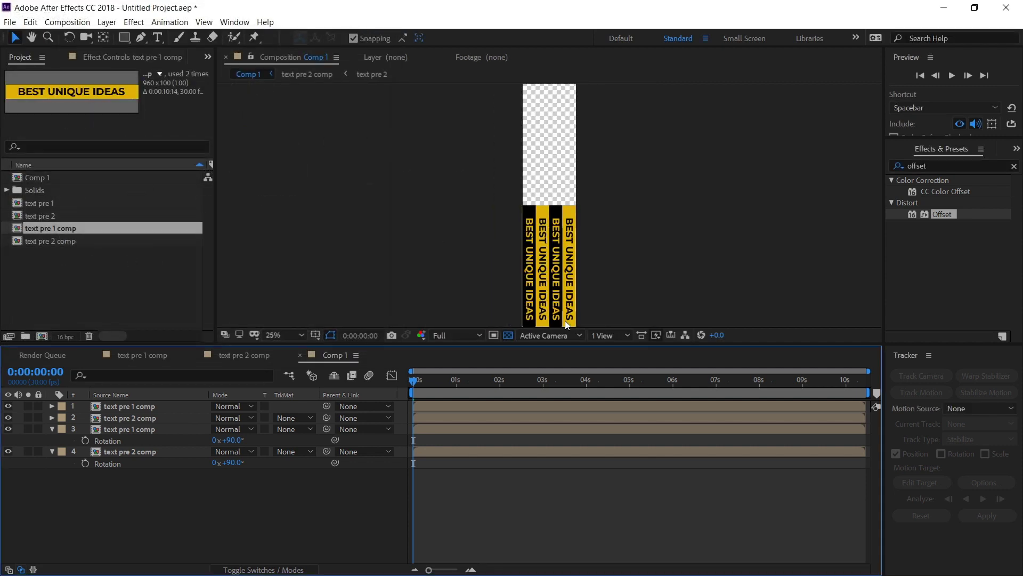
scroll(565, 321, down, 1)
scroll(561, 267, up, 2)
scroll(560, 268, up, 1)
scroll(561, 268, up, 1)
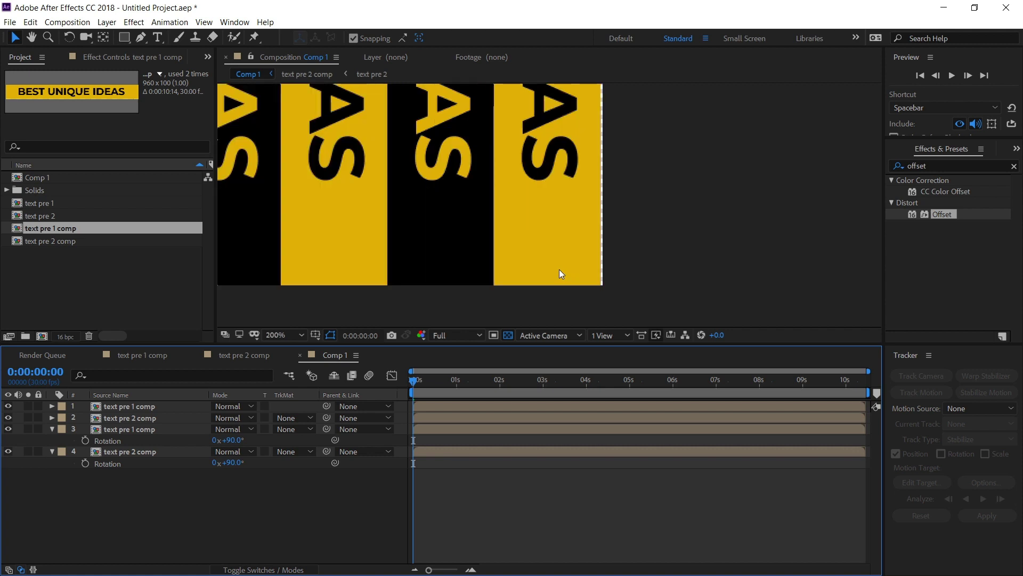
click(129, 451)
shift+click(133, 405)
scroll(462, 240, down, 1)
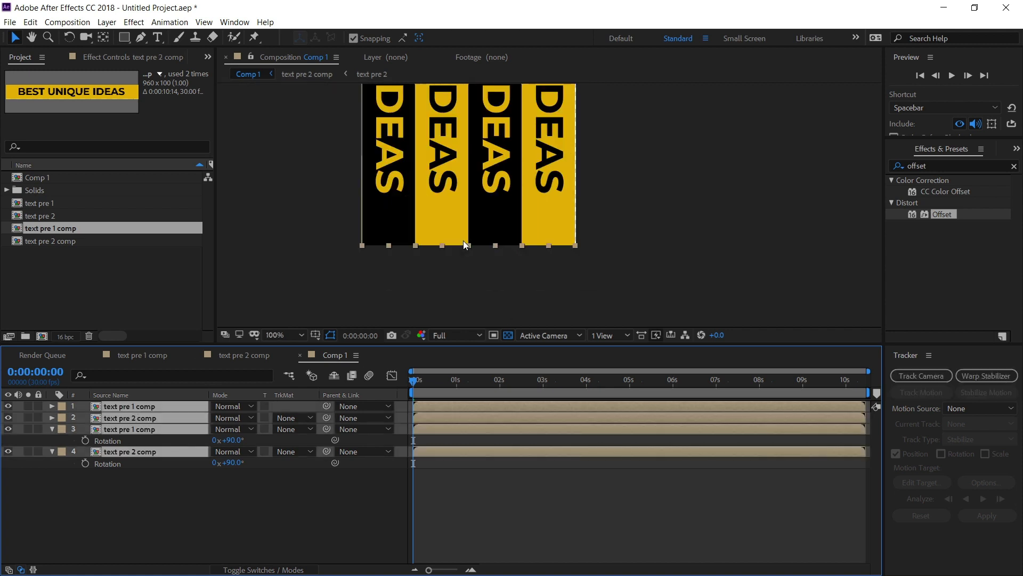
scroll(383, 231, up, 1)
scroll(353, 265, up, 1)
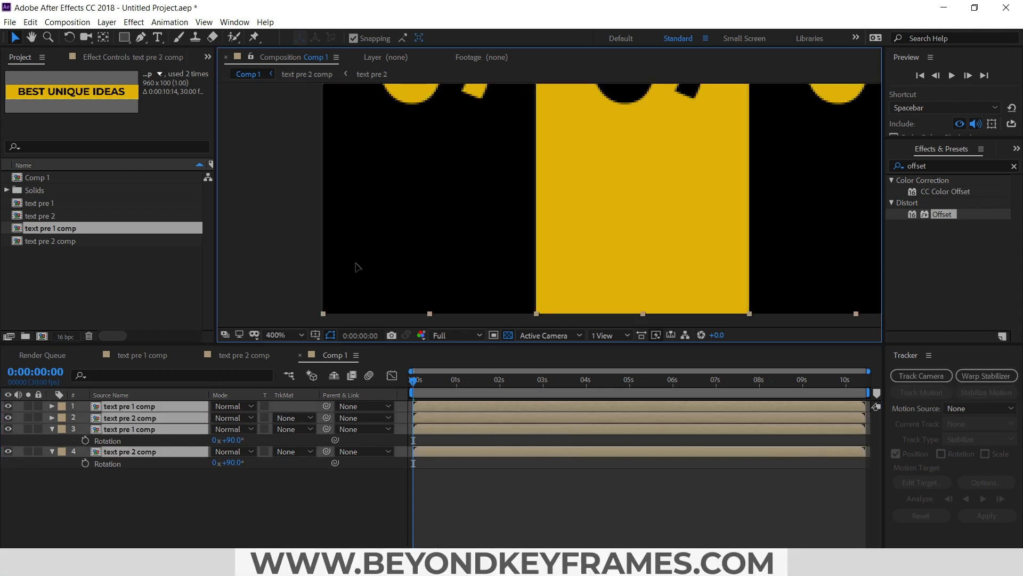
scroll(356, 263, down, 1)
scroll(356, 263, down, 1)
scroll(674, 233, up, 2)
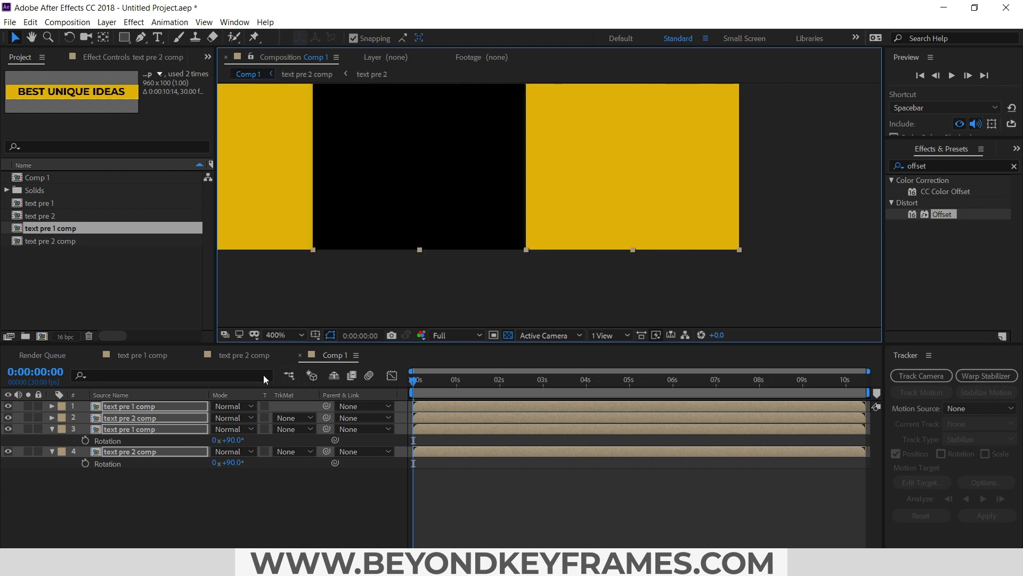
Fit Comp 1 in the viewer and select all four strip layers
click(280, 334)
click(300, 112)
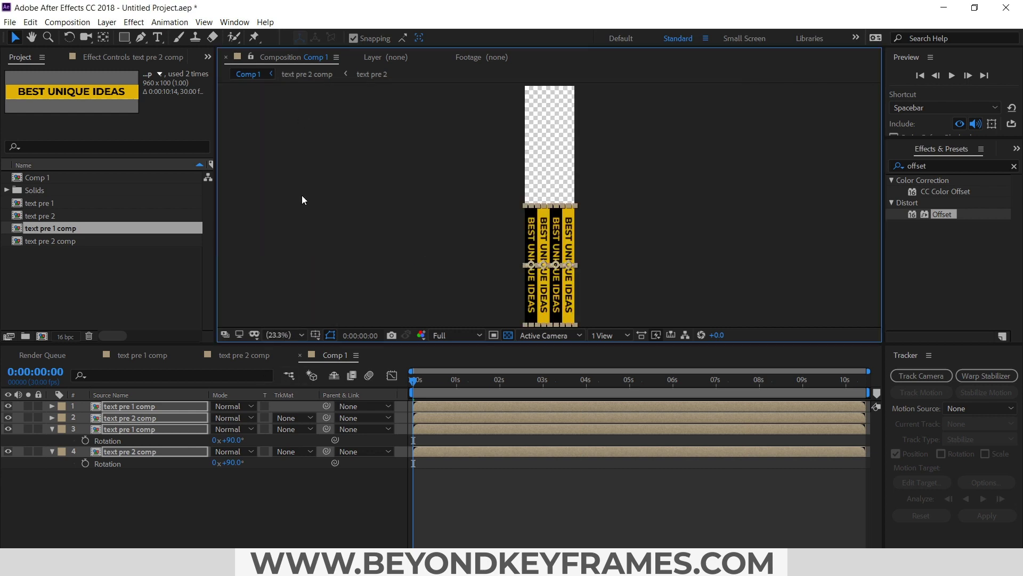
click(210, 484)
click(53, 429)
click(131, 440)
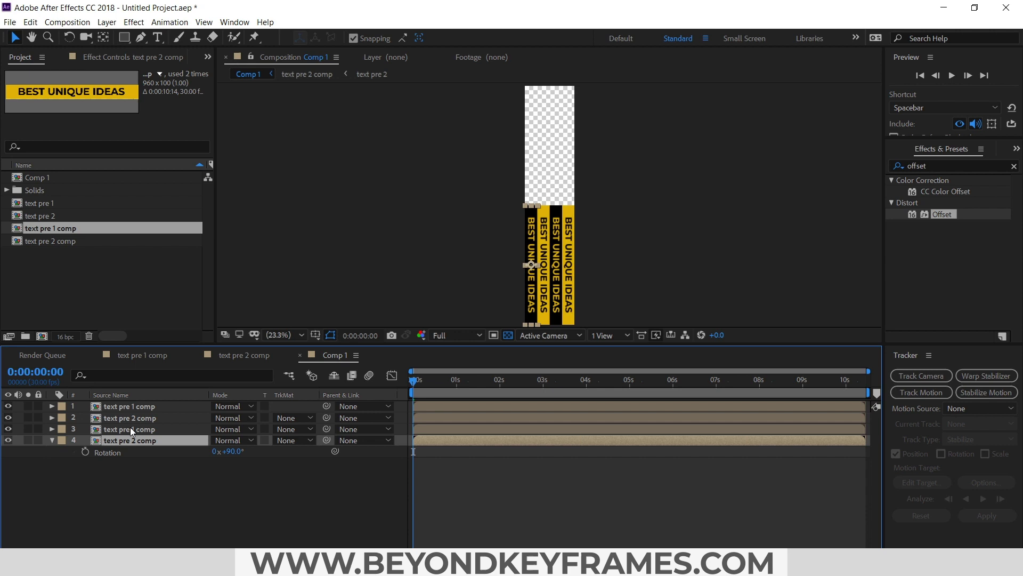
shift+click(132, 407)
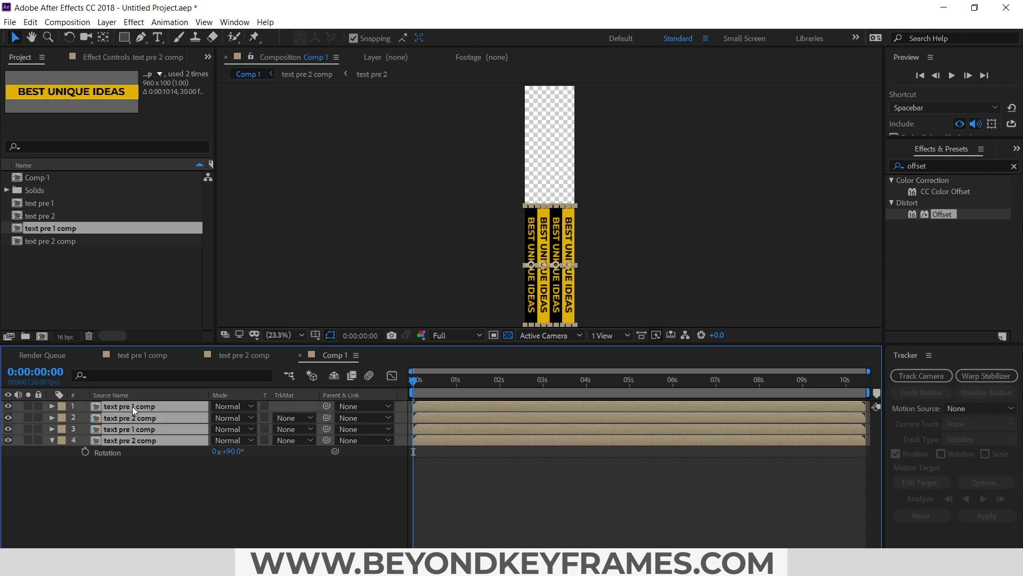
Duplicate the four strips, move the copies to the top of the stack, and label them Pink
key(ctrl+d)
drag(126, 435, 124, 413)
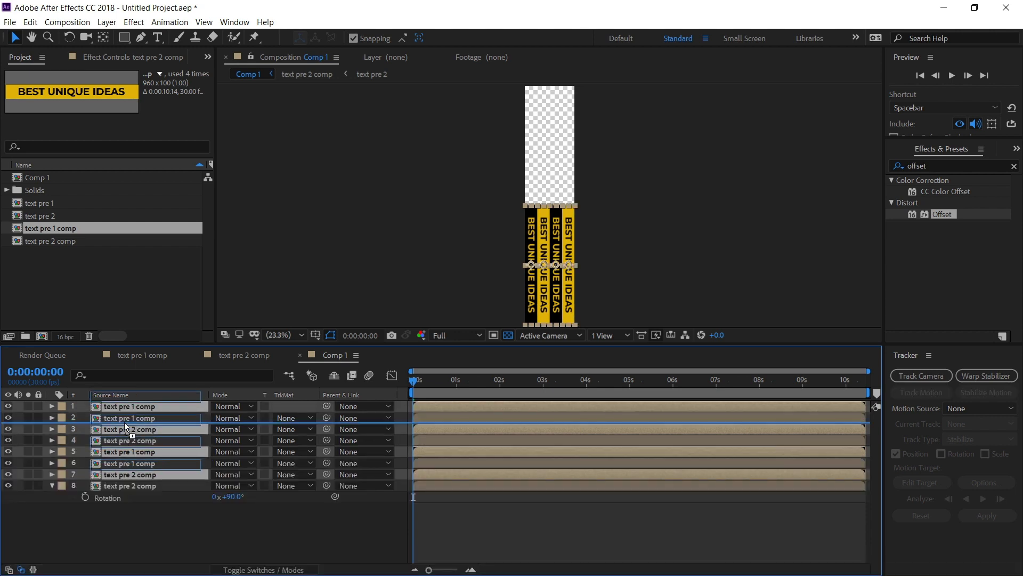
click(64, 430)
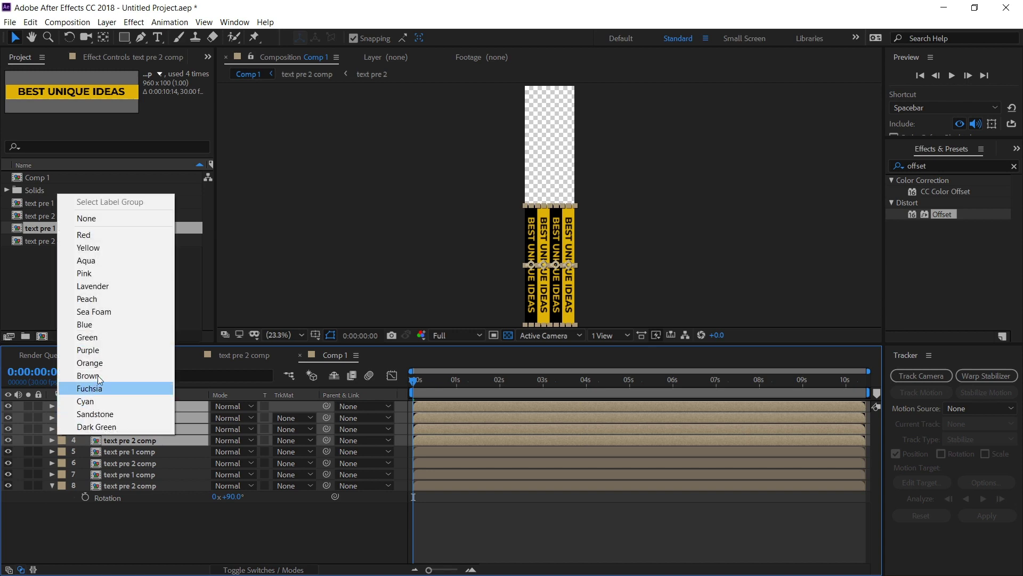
click(103, 298)
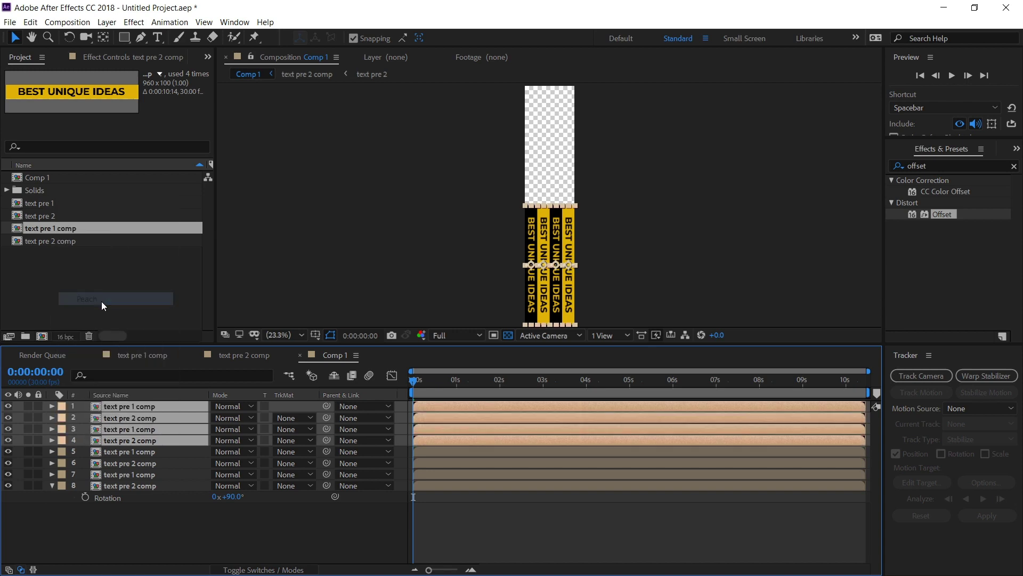
click(64, 430)
click(83, 273)
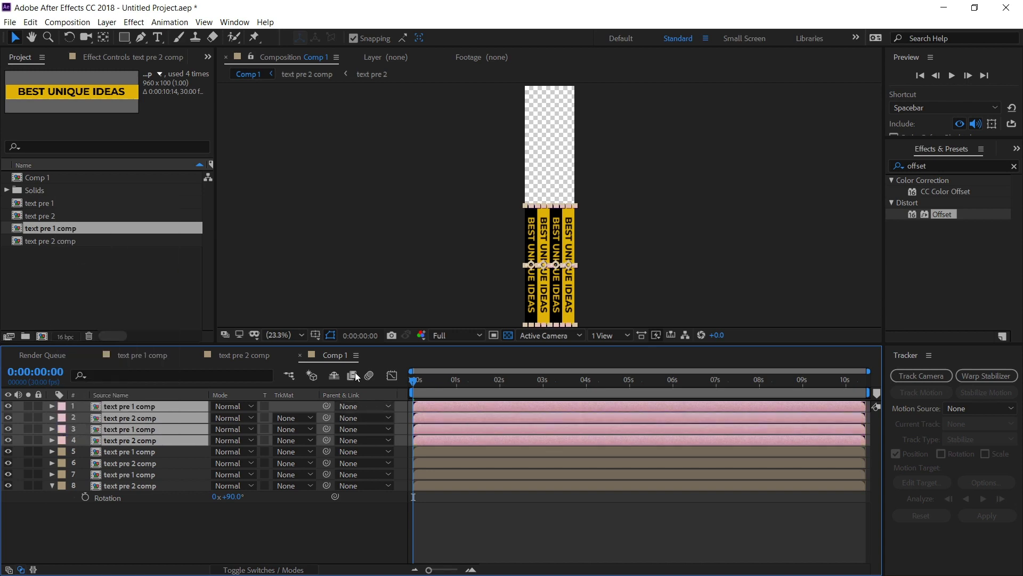
Move the copied strips up to fill the comp's top half, then fit the view
drag(530, 306, 542, 192)
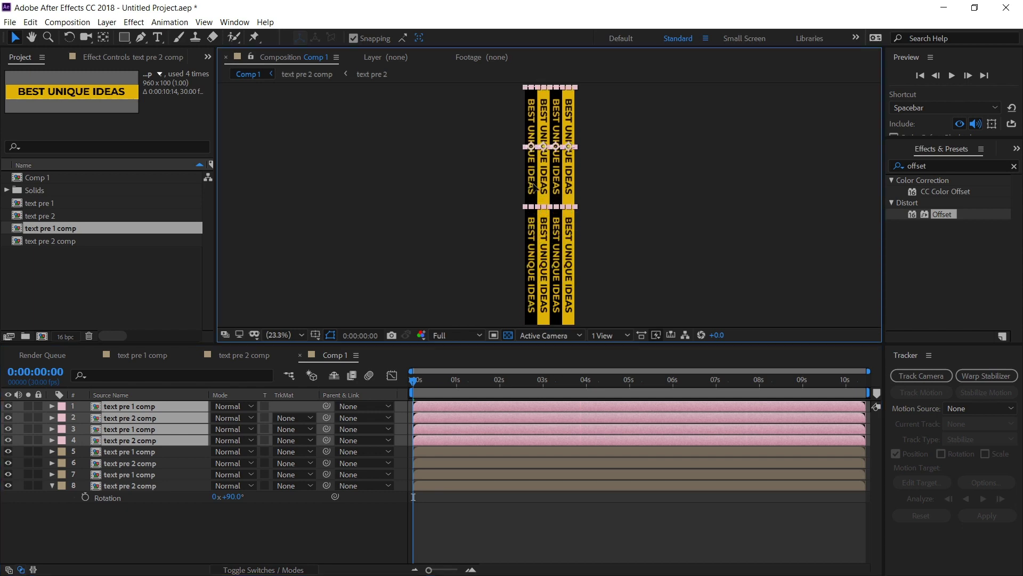
scroll(541, 220, up, 3)
scroll(536, 215, up, 3)
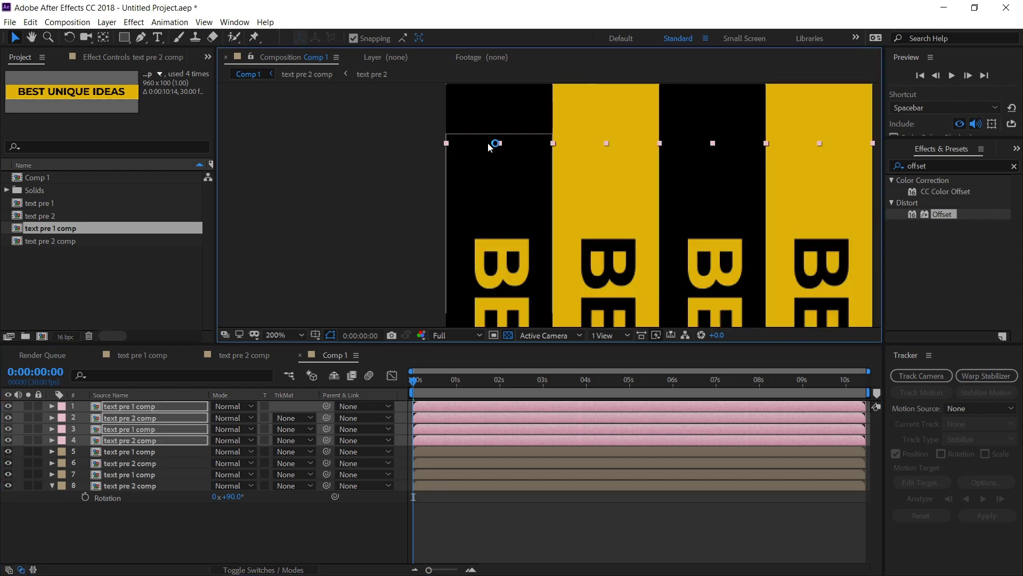
drag(504, 127, 505, 120)
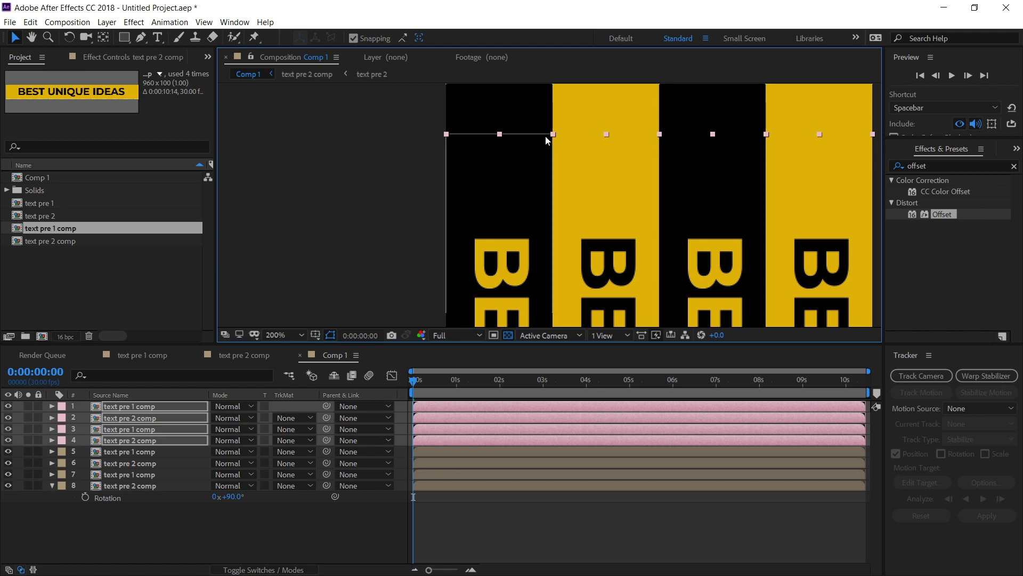
scroll(548, 132, up, 2)
scroll(547, 133, down, 3)
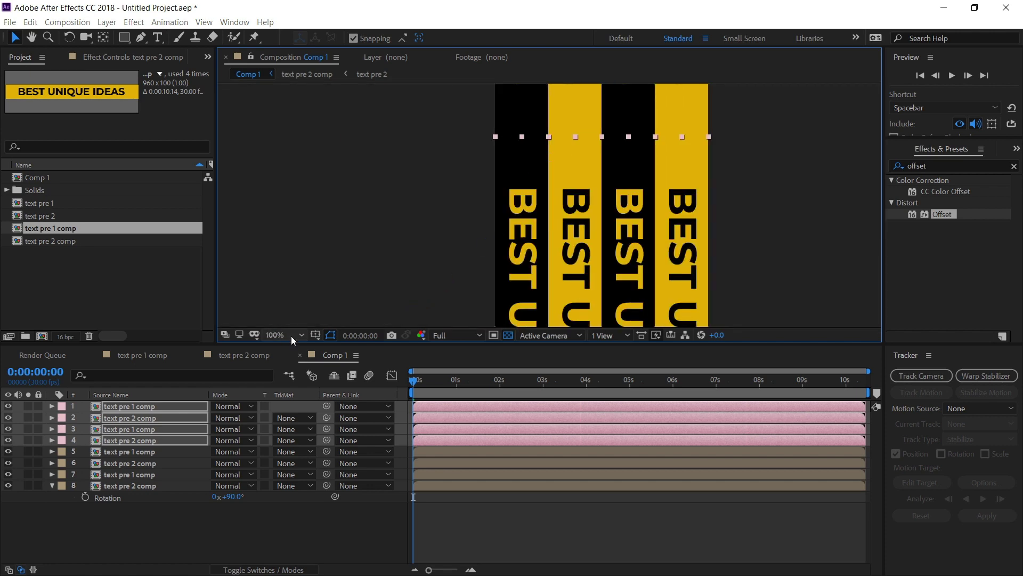
click(291, 335)
click(299, 116)
click(506, 532)
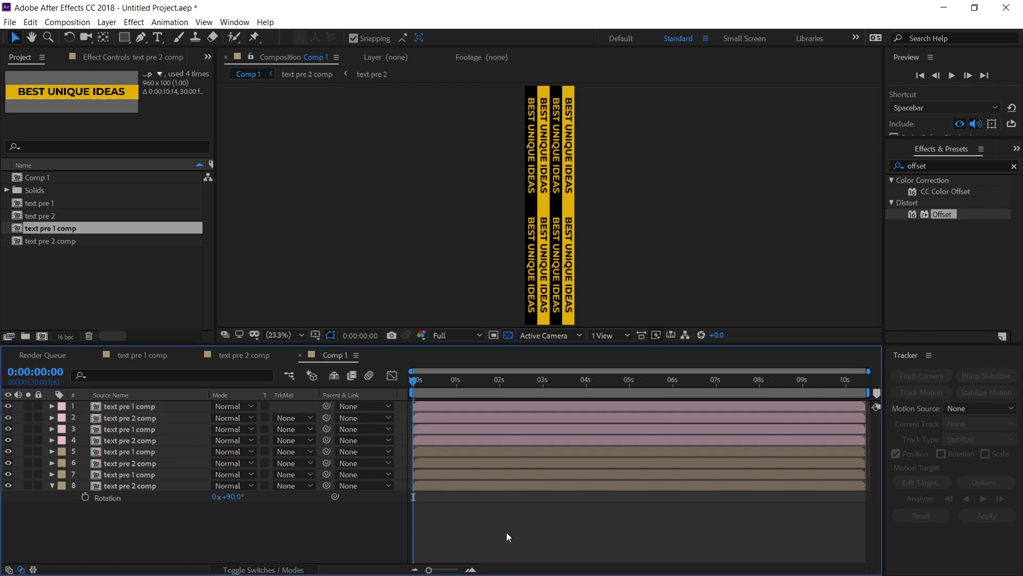
Play the Comp 1 preview and stop it around 0:00:02:19
key(space)
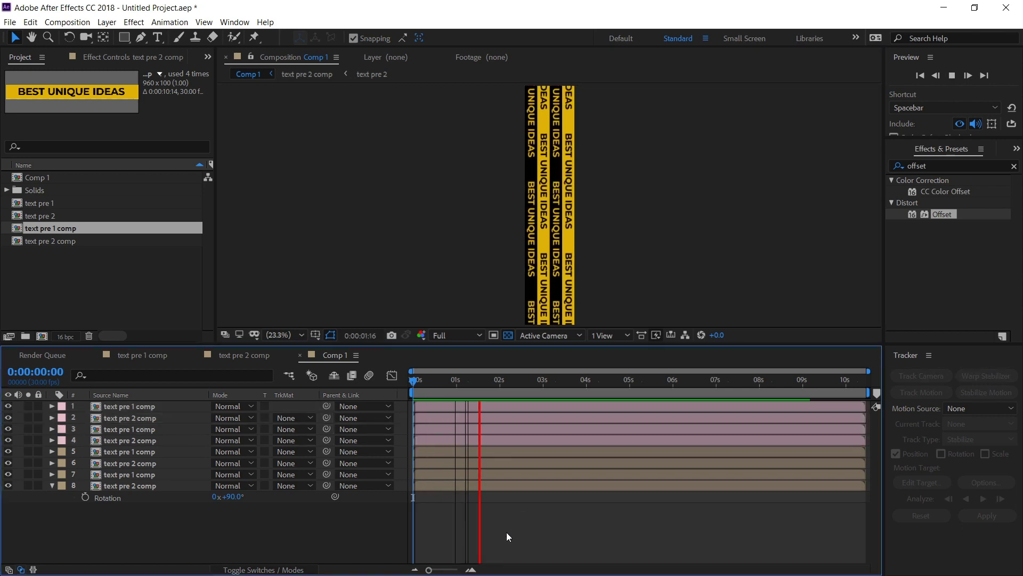
key(space)
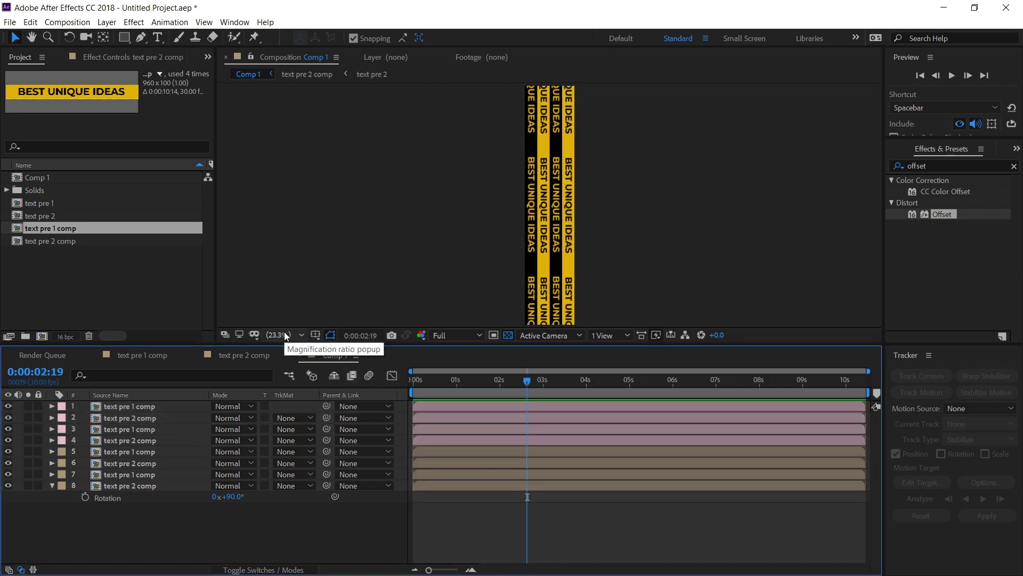
click(338, 527)
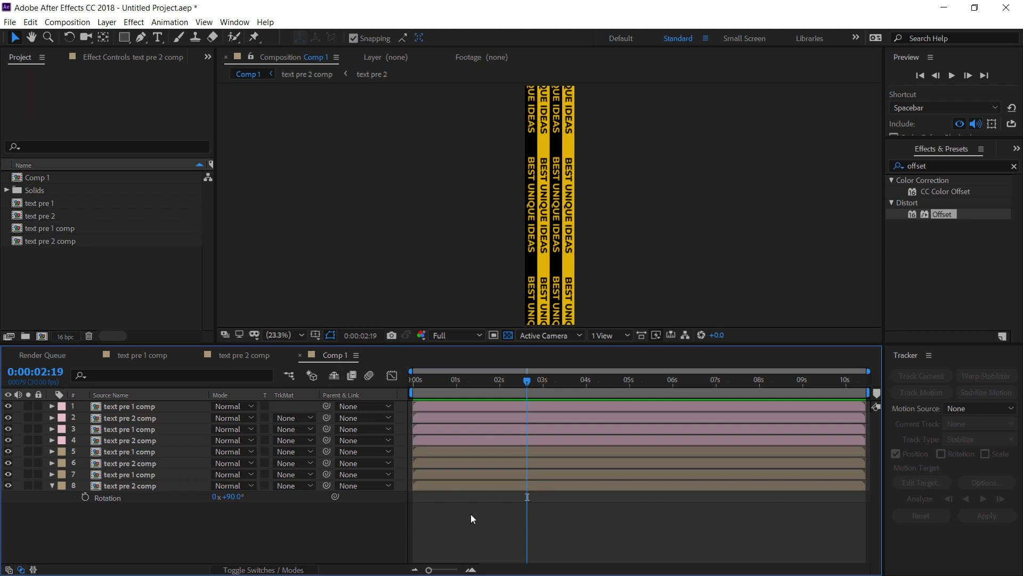
Rename Comp 1 to 'Vertical Comp' in Composition Settings
key(ctrl+k)
text(Vertical Comp)
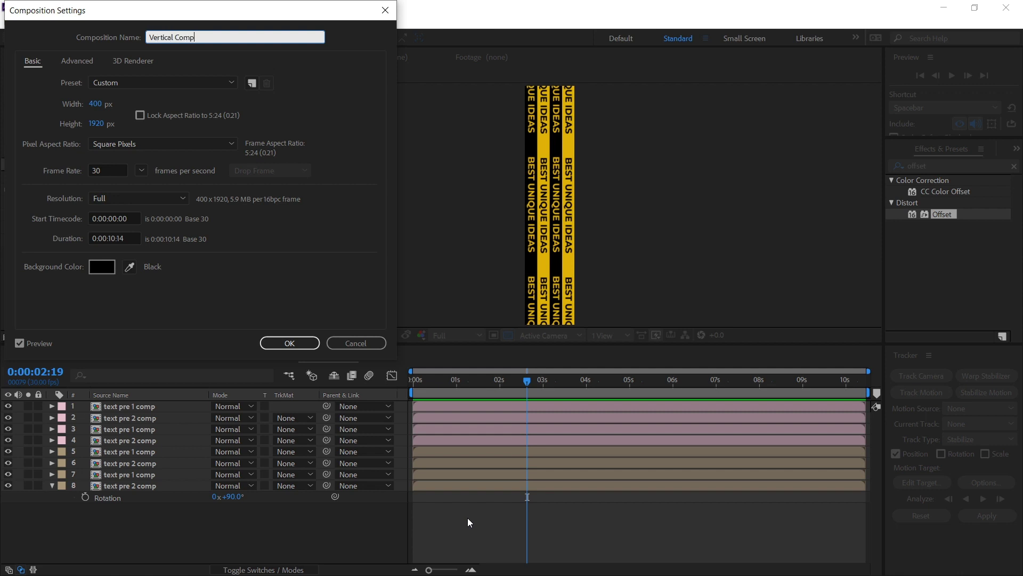
key(Return)
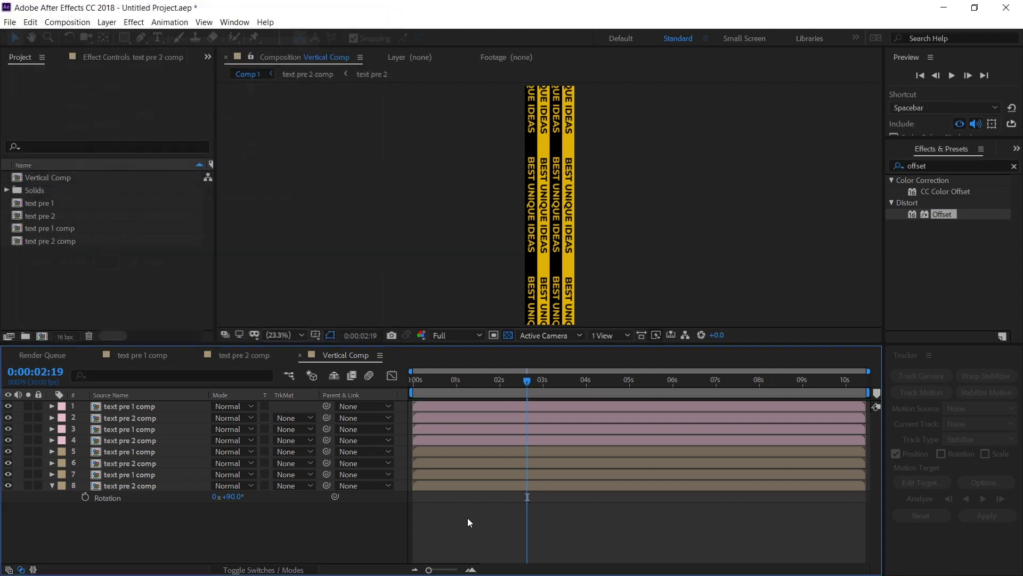
Create a 1920×1080 composition named Final Comp, then select the text pre items
click(68, 22)
click(101, 39)
text(Fi)
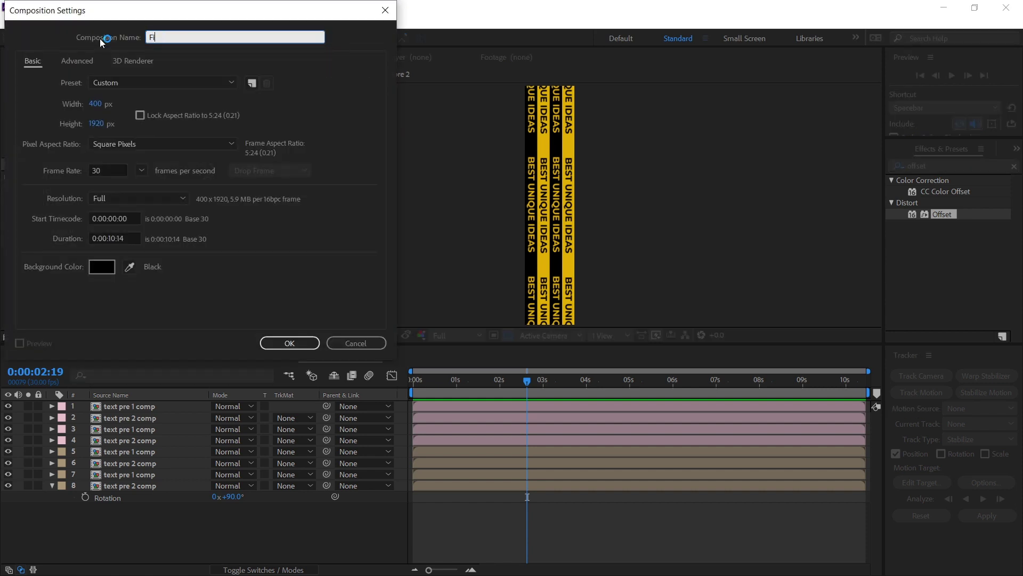
text(nal Com)
text(p)
click(99, 104)
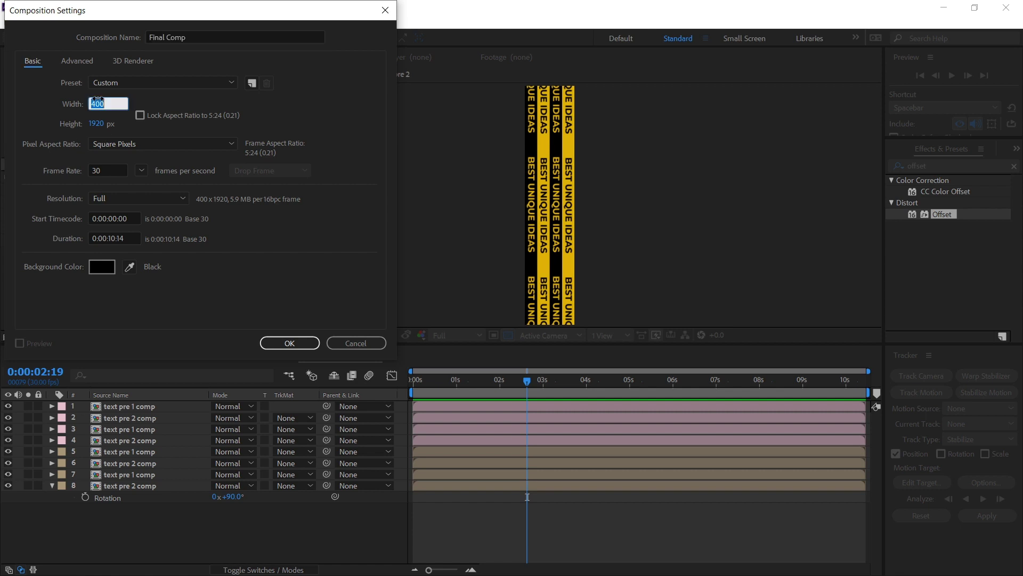
text(1920)
key(Tab)
text(1)
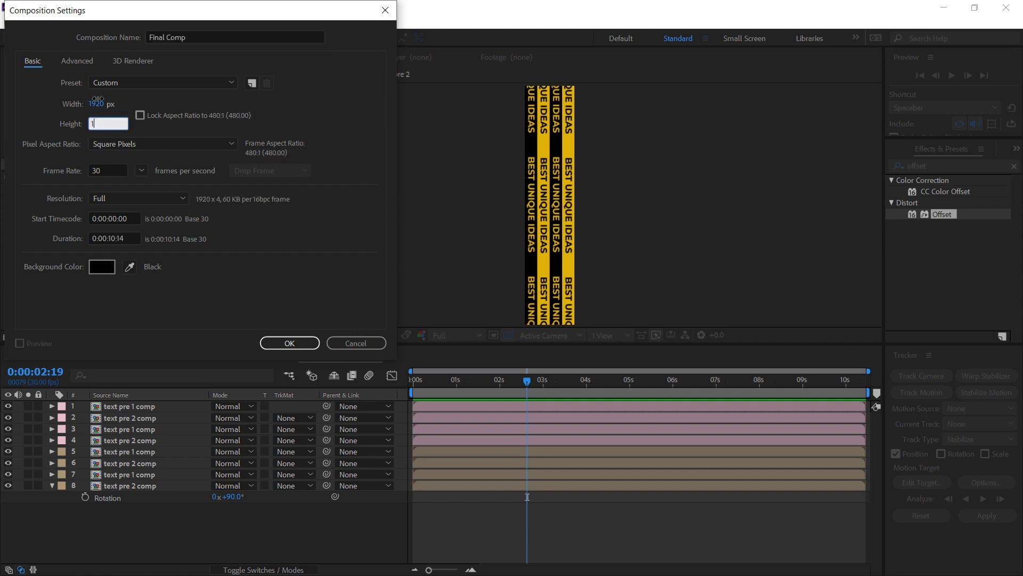
text(080)
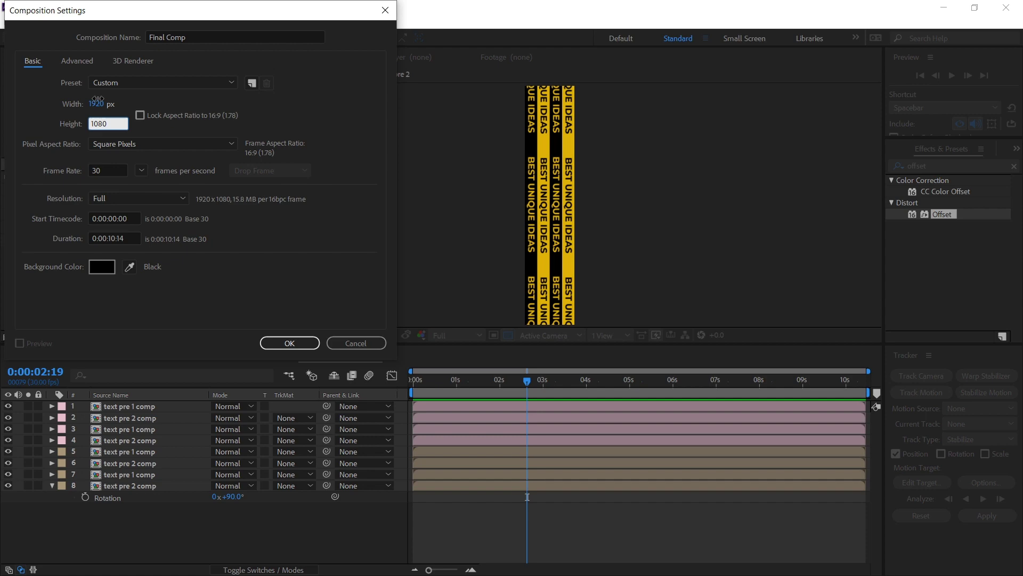
key(Return)
click(40, 204)
ctrl+click(52, 233)
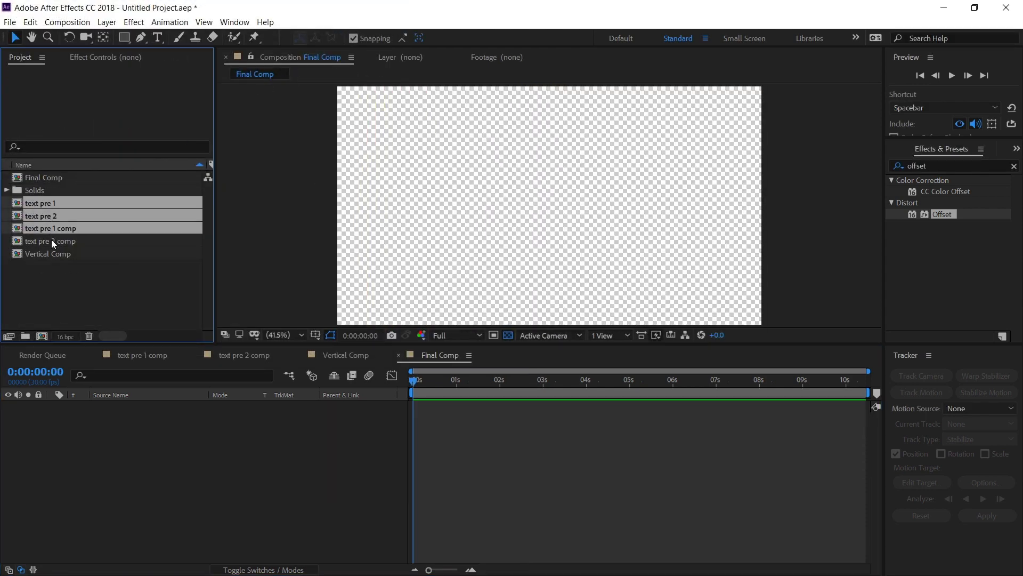
Move the four text pre items into a new project folder named 'text comps'
drag(51, 241, 23, 335)
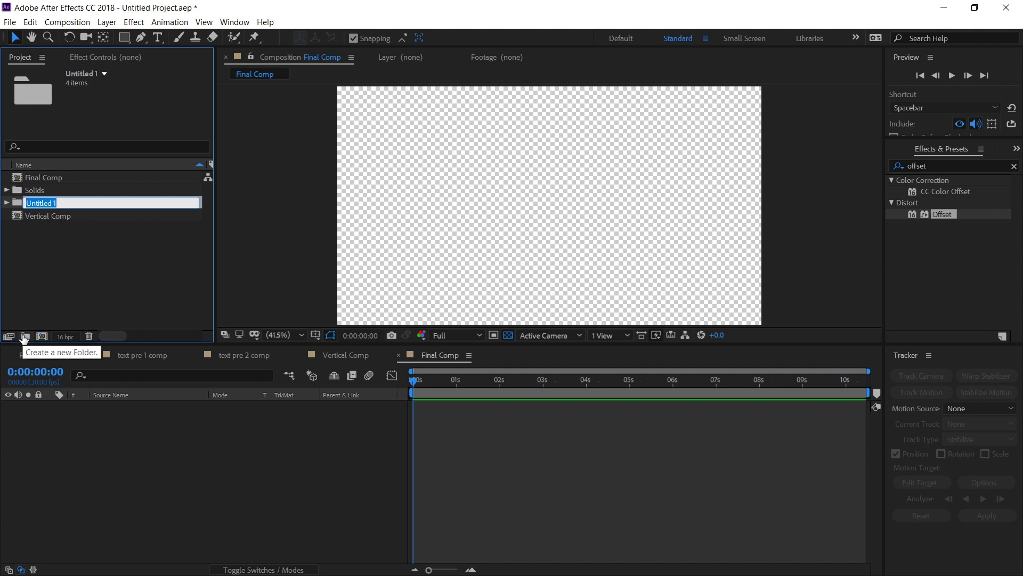
text(text comp)
text(s)
key(Return)
click(53, 248)
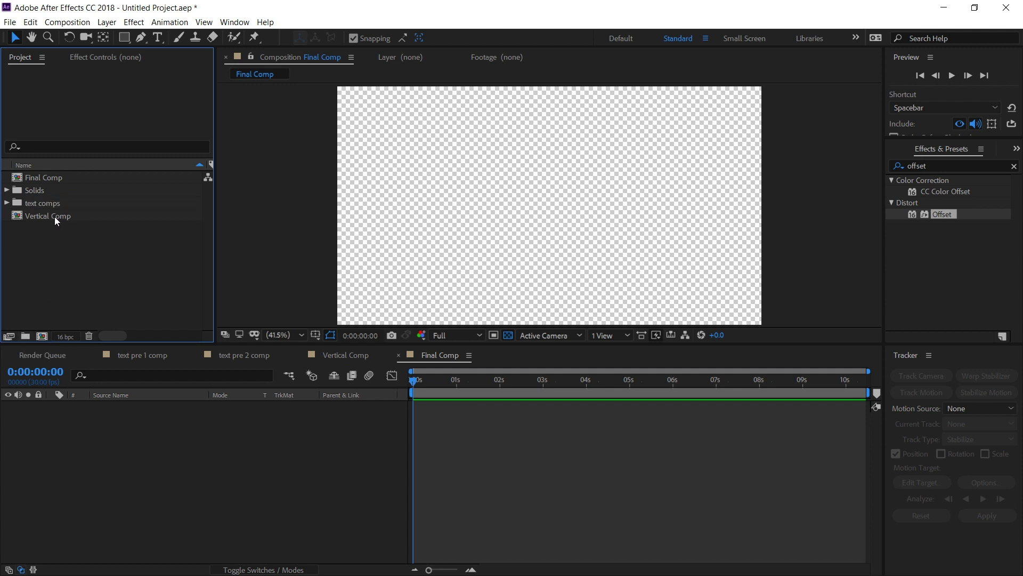
Add Vertical Comp as a layer in Final Comp and rotate it 90°
drag(55, 217, 118, 446)
key(r)
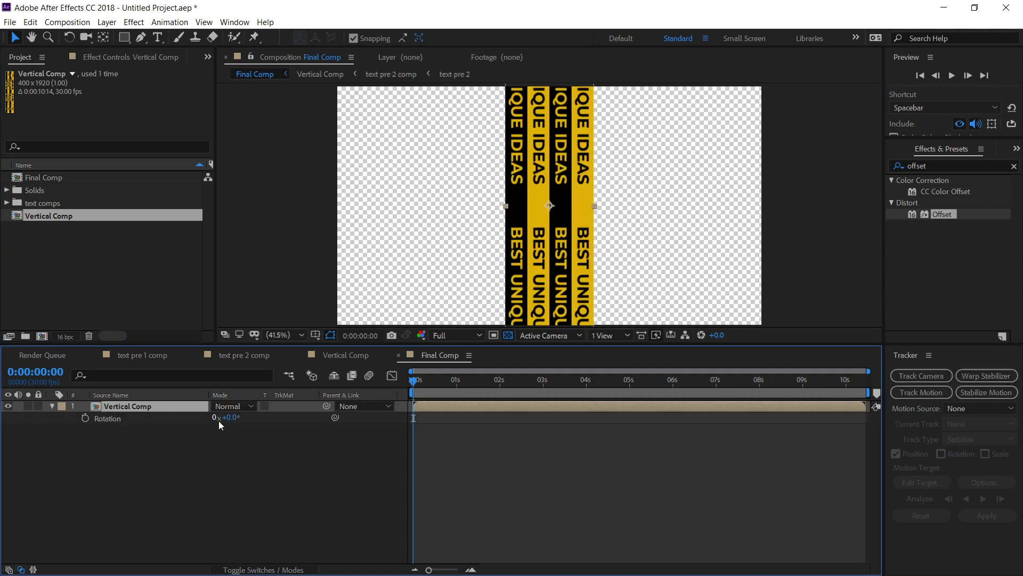
click(230, 418)
text(90)
key(Return)
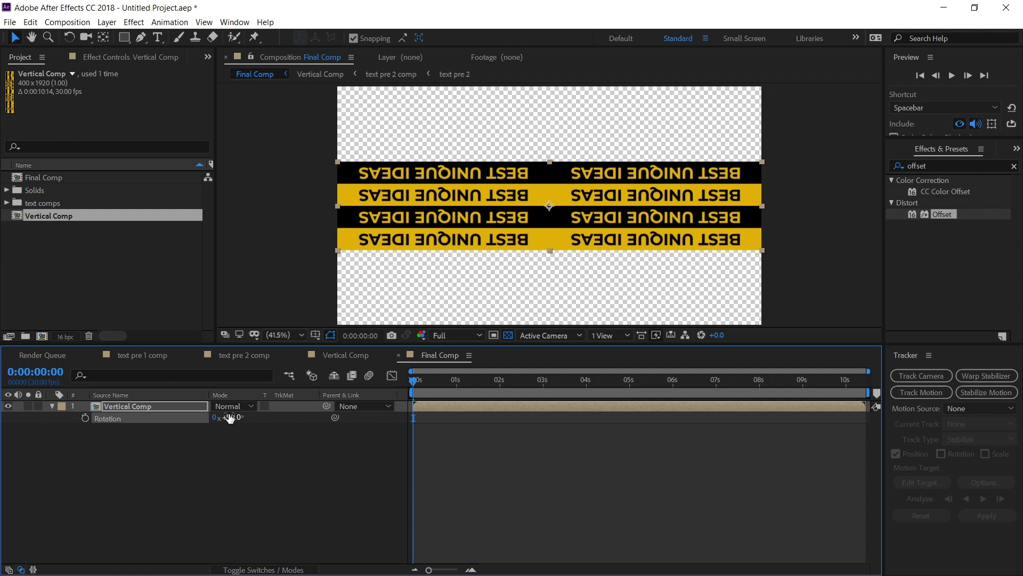
click(133, 409)
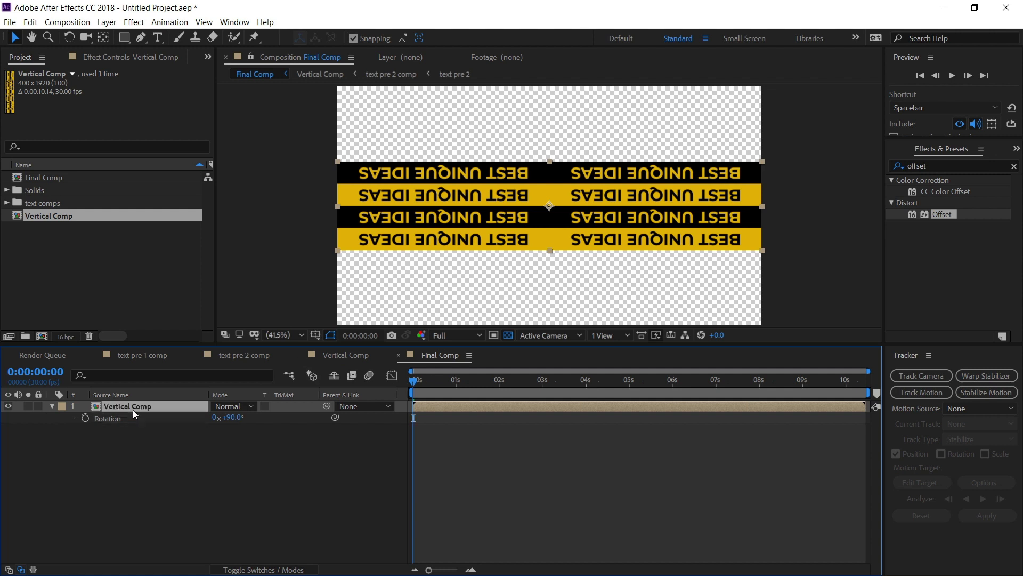
Apply CC Cylinder to the Vertical Comp layer and increase its radius
click(930, 166)
key(ctrl+a)
text(cc)
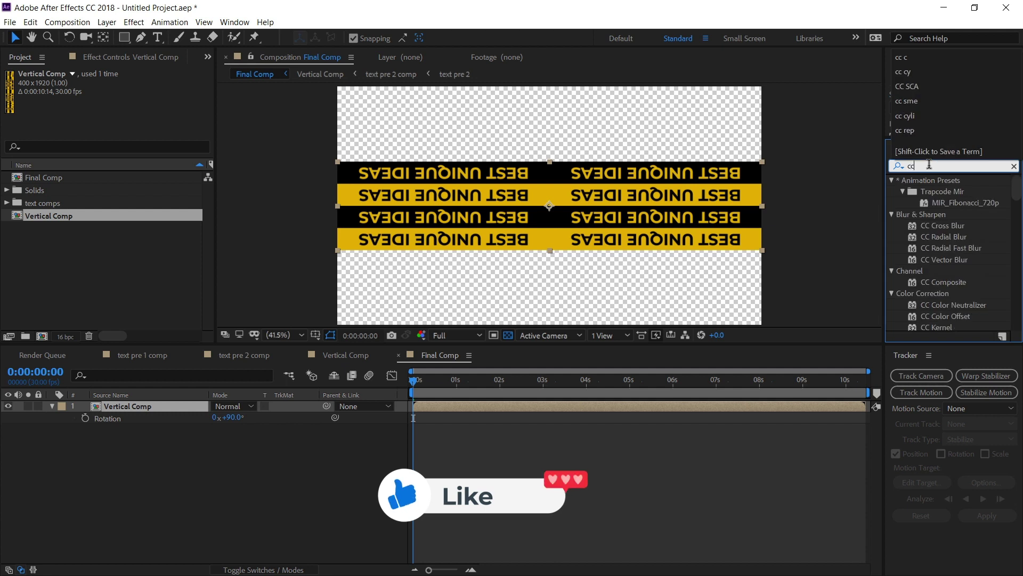
text( cylin)
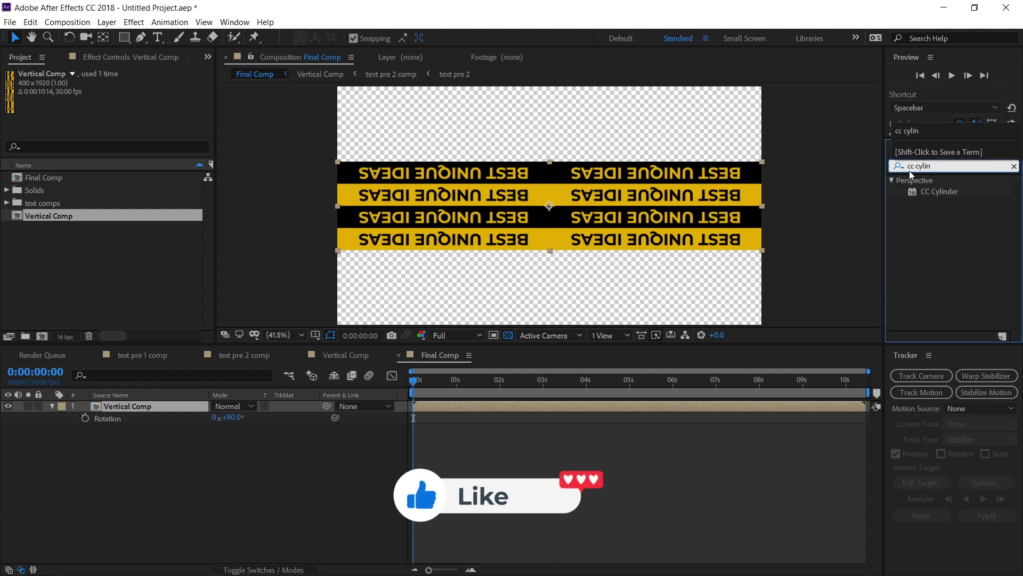
drag(939, 191, 128, 407)
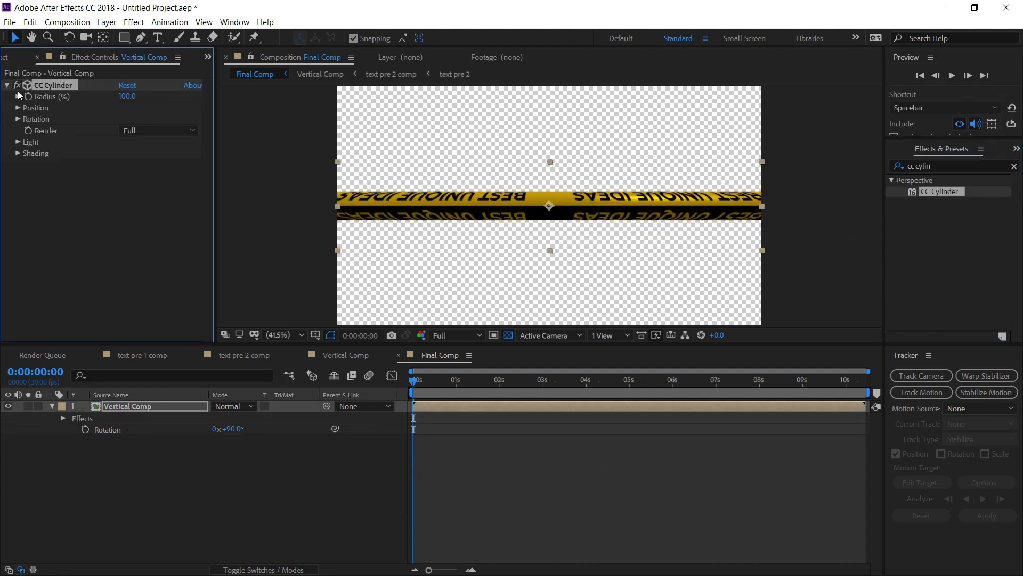
click(17, 96)
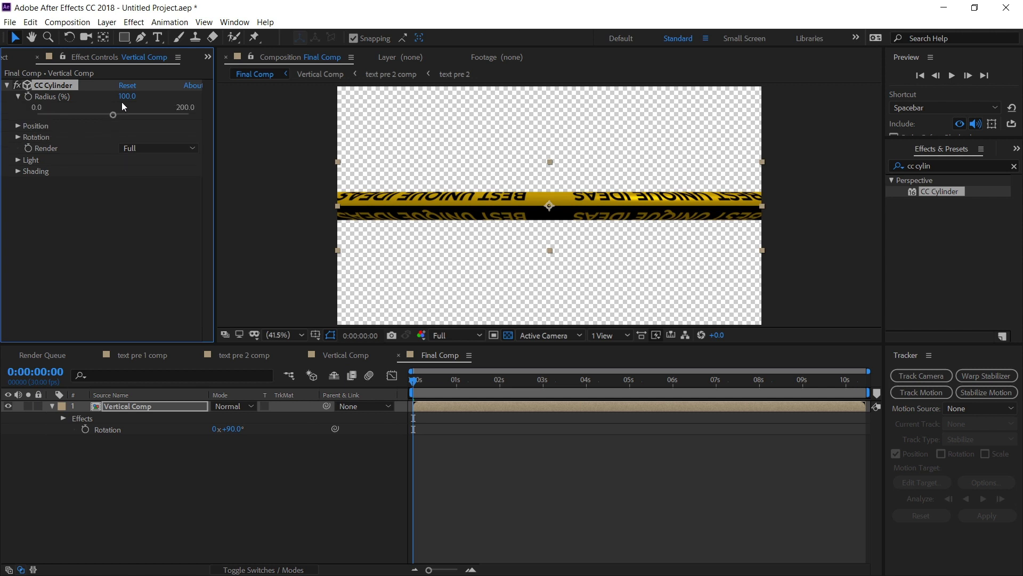
drag(127, 98, 133, 99)
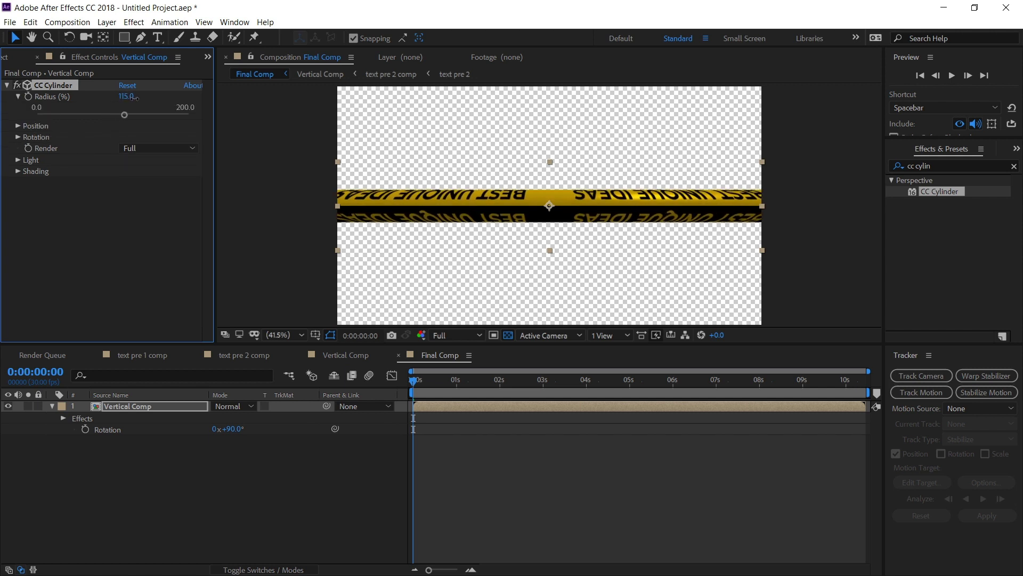
click(128, 98)
text(150)
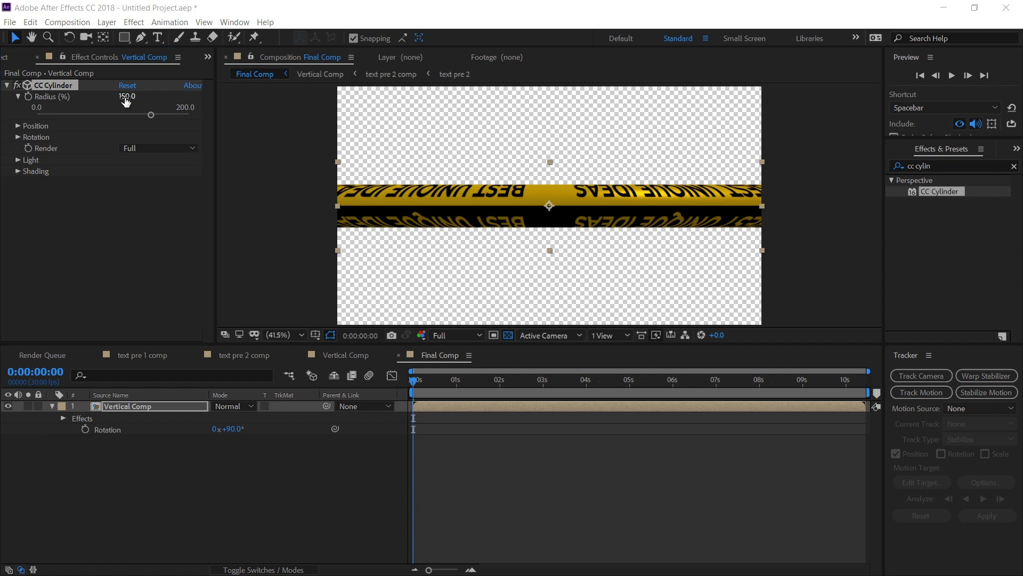
Set the cylinder's Z position to 40
click(18, 126)
click(126, 160)
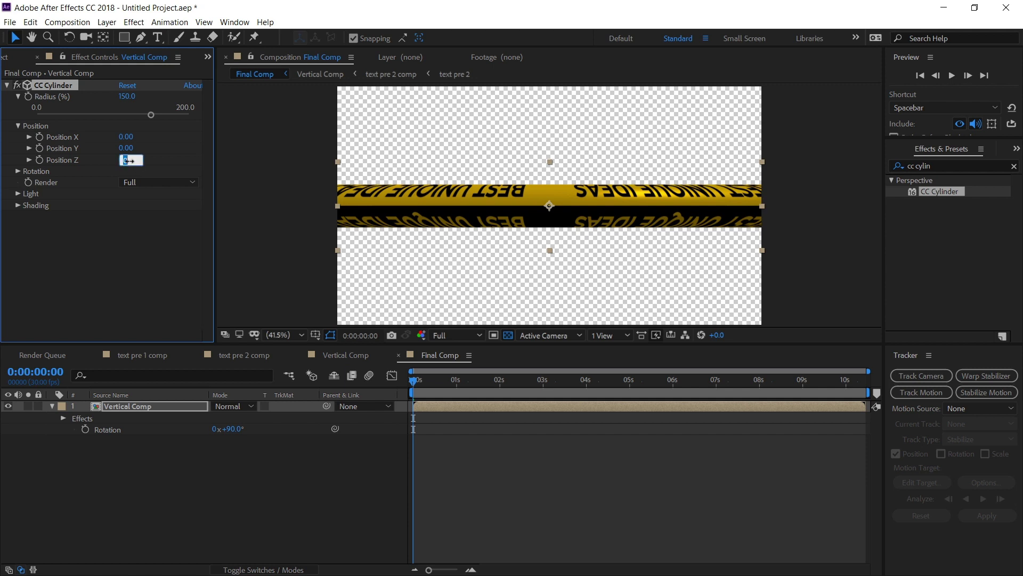
text(40)
key(Return)
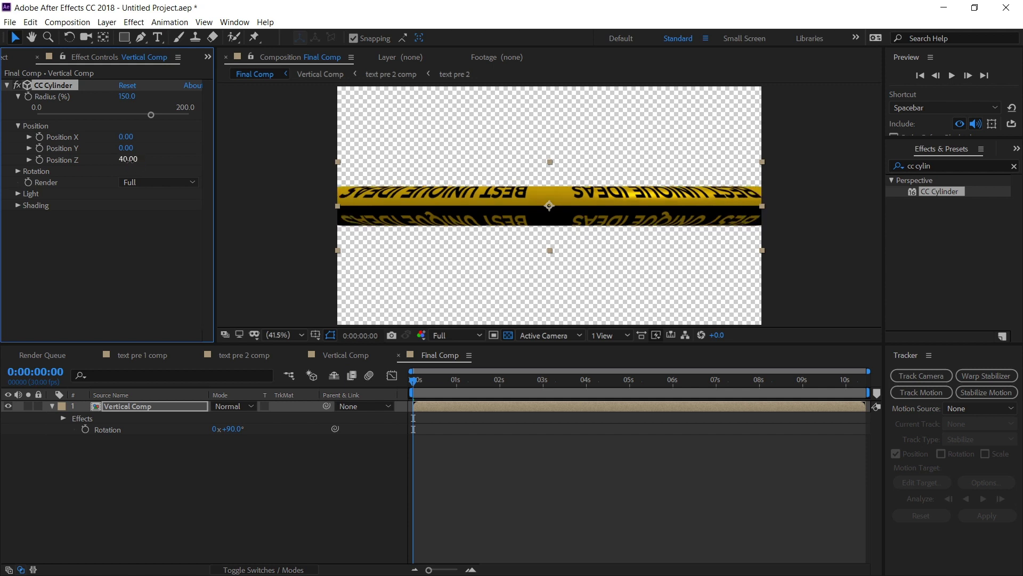
Set CC Cylinder's Rotation Y to 0x+359.0°
click(18, 171)
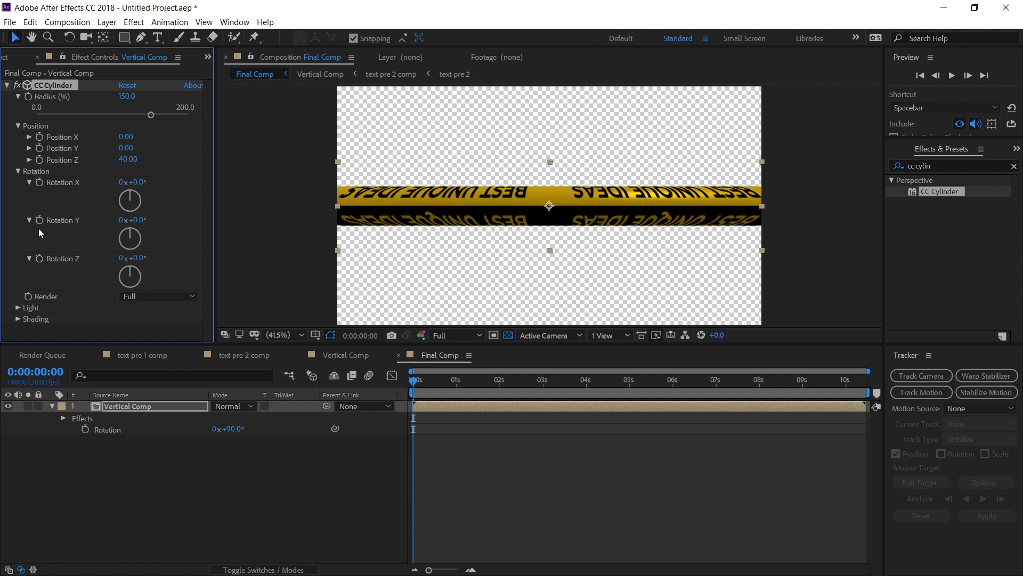
drag(138, 220, 152, 220)
click(138, 220)
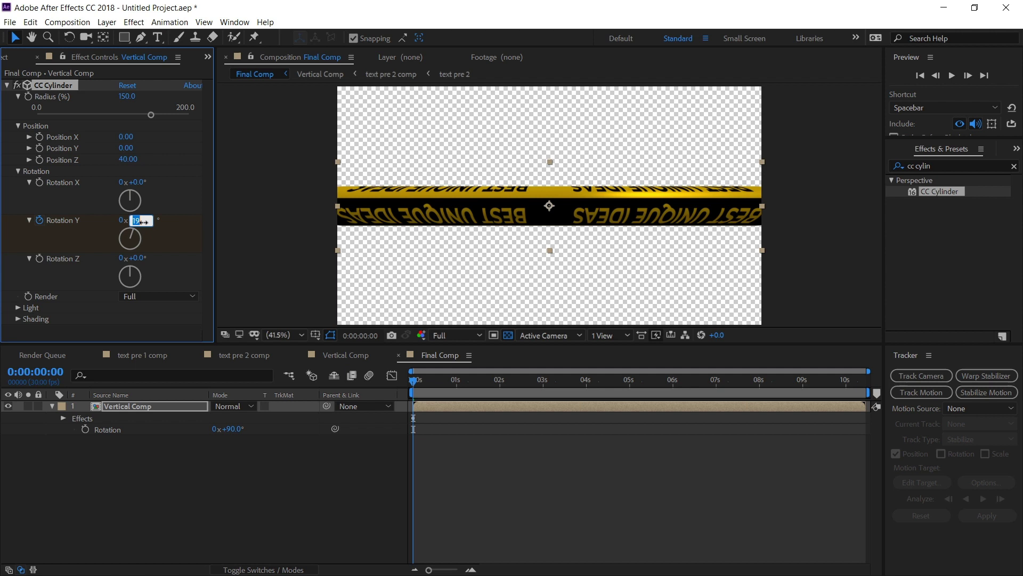
text(2)
key(BackSpace)
text(350)
key(Return)
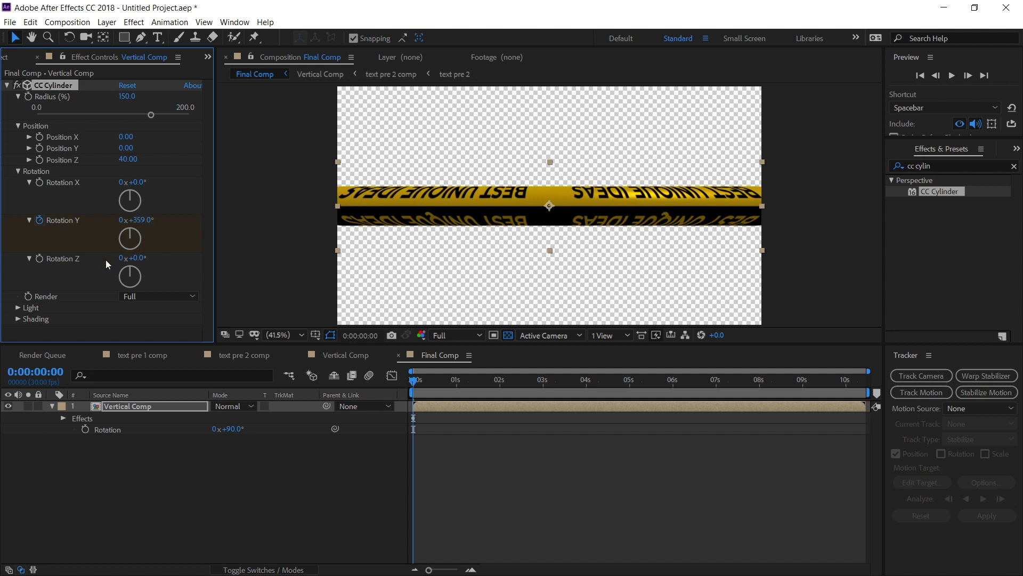
click(447, 408)
Reveal the animated properties, preview the spin, and end the work area at 6 seconds
key(u)
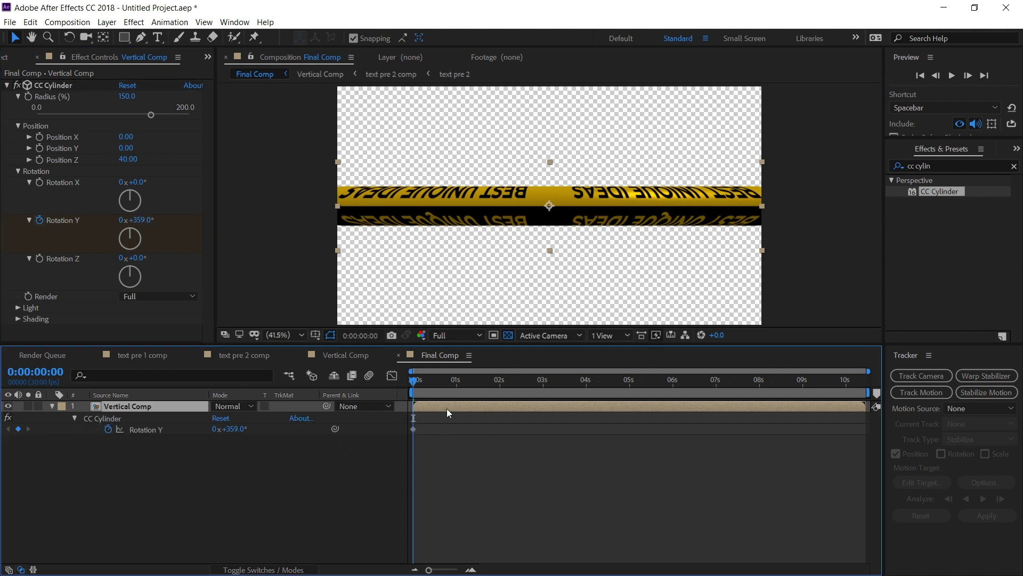
key(space)
drag(425, 381, 679, 390)
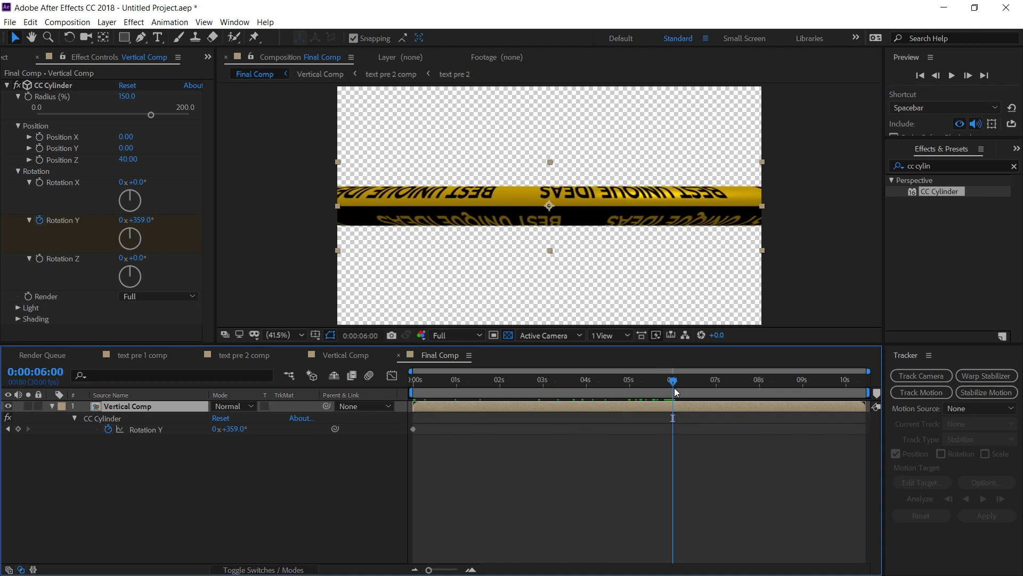
key(n)
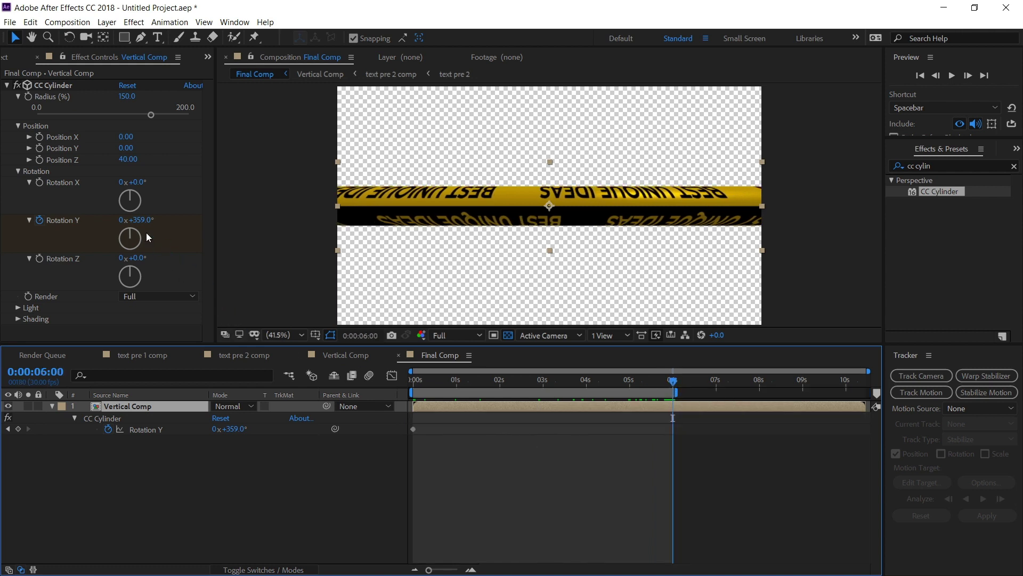
Key CC Cylinder Rotation Y to 0° at 6 seconds and set Rotation Z to 180°
click(141, 220)
text(0)
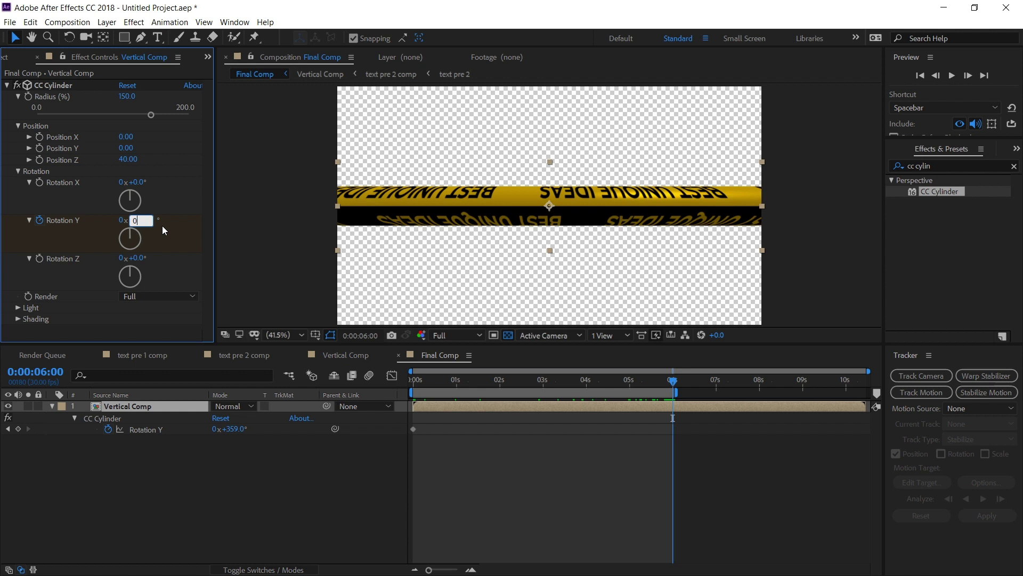
key(Return)
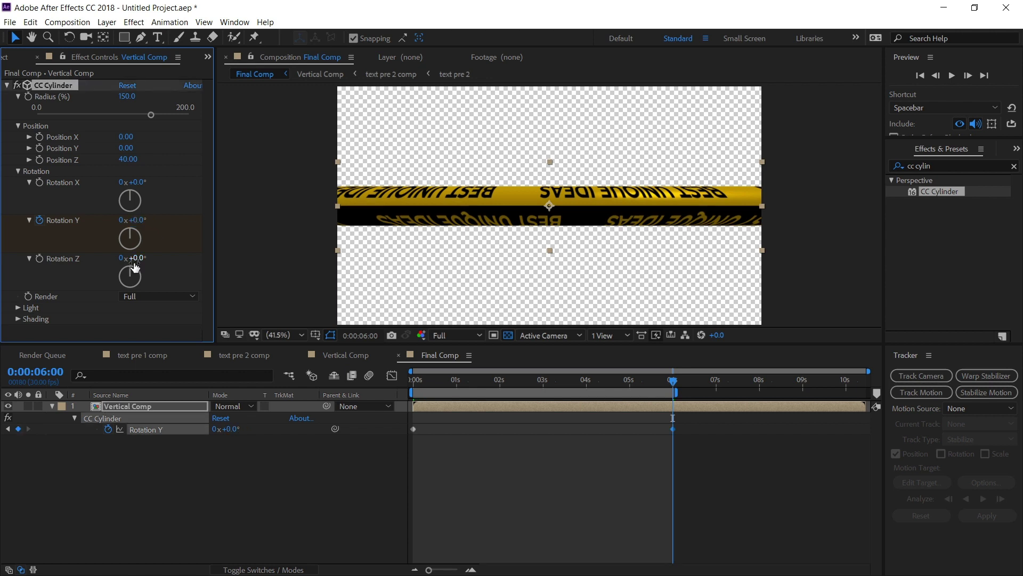
click(134, 259)
text(180)
key(Return)
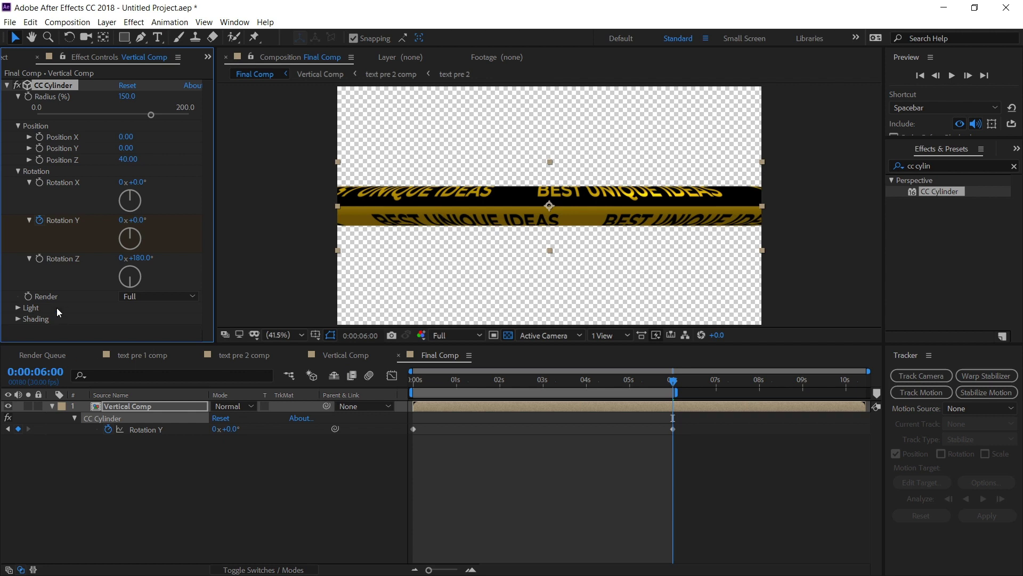
Expand CC Cylinder's Light settings and set Light Direction -131° and Light Height 68
click(16, 318)
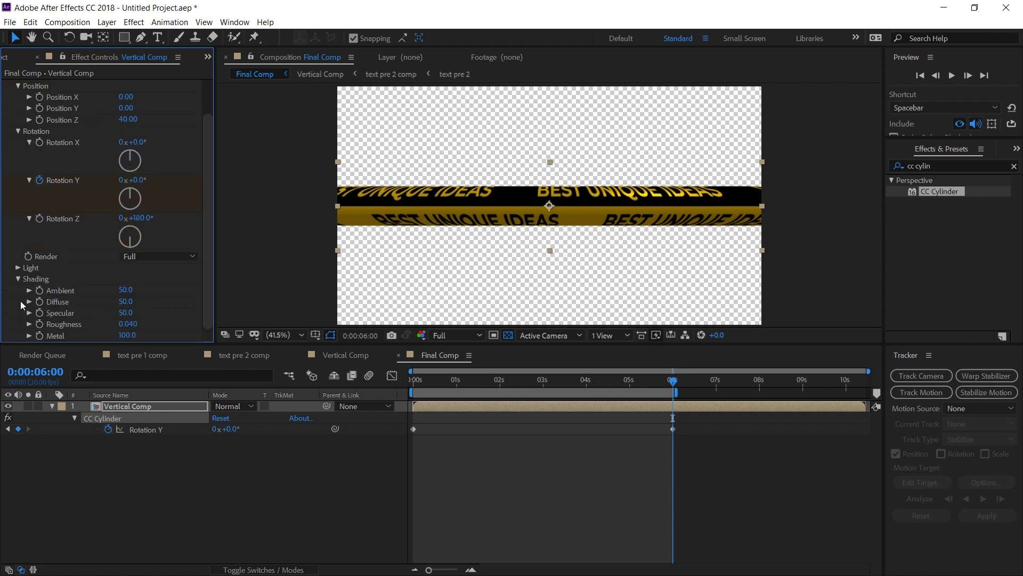
click(18, 267)
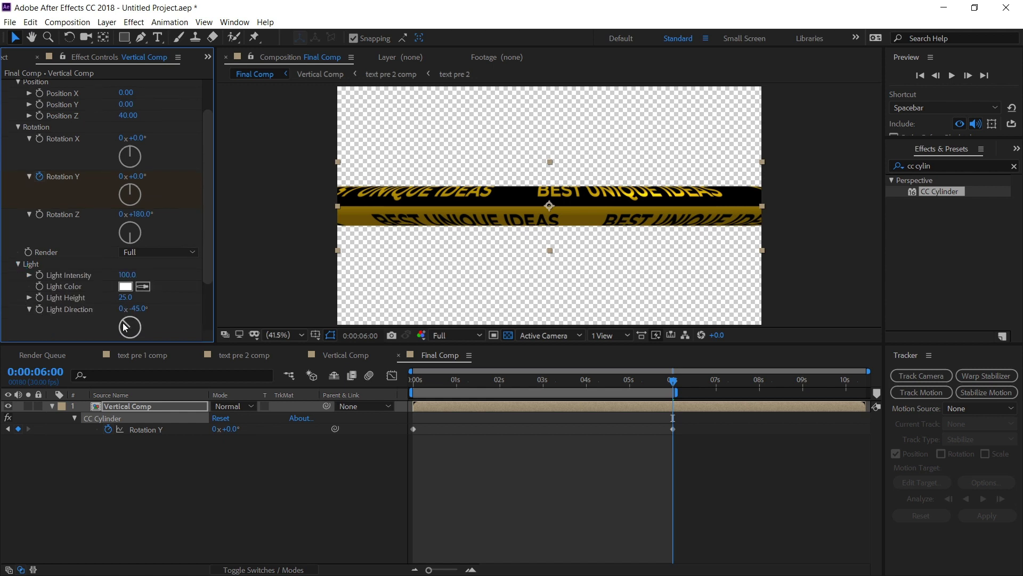
drag(124, 326, 118, 337)
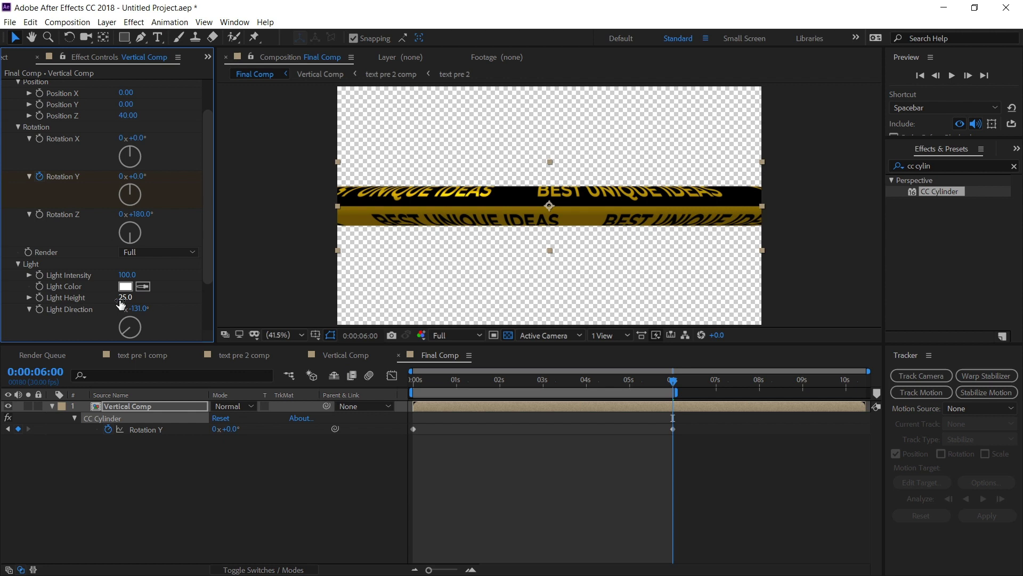
drag(124, 298, 155, 299)
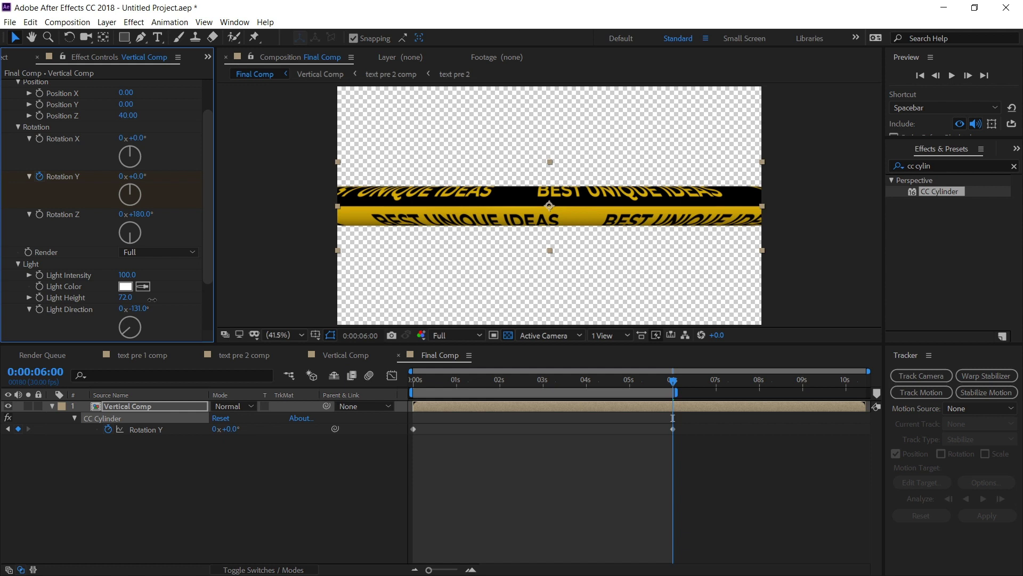
drag(152, 299, 150, 301)
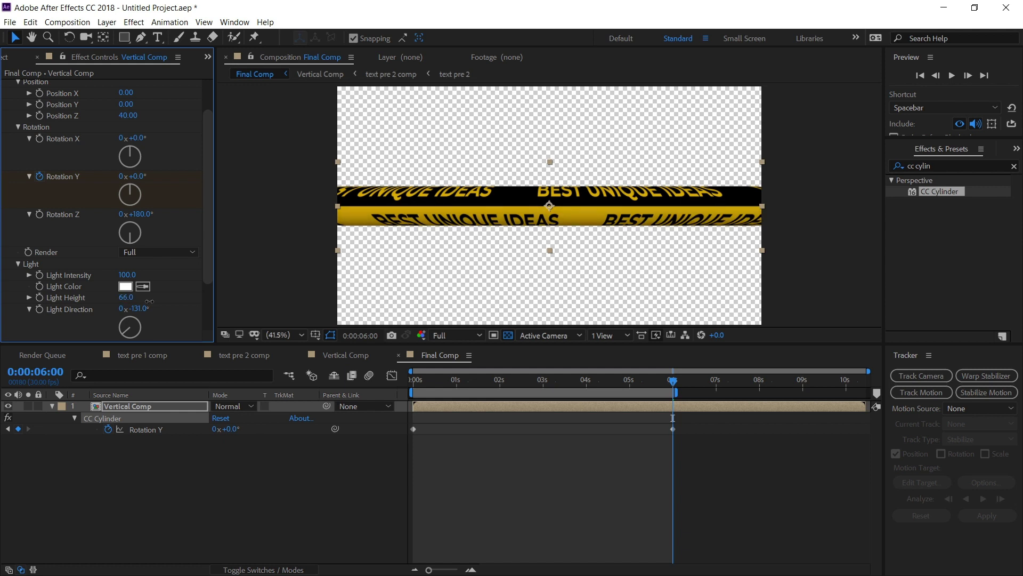
Drag the tape tube to Final Comp's bottom edge, fit the view, and show the Project panel
click(120, 405)
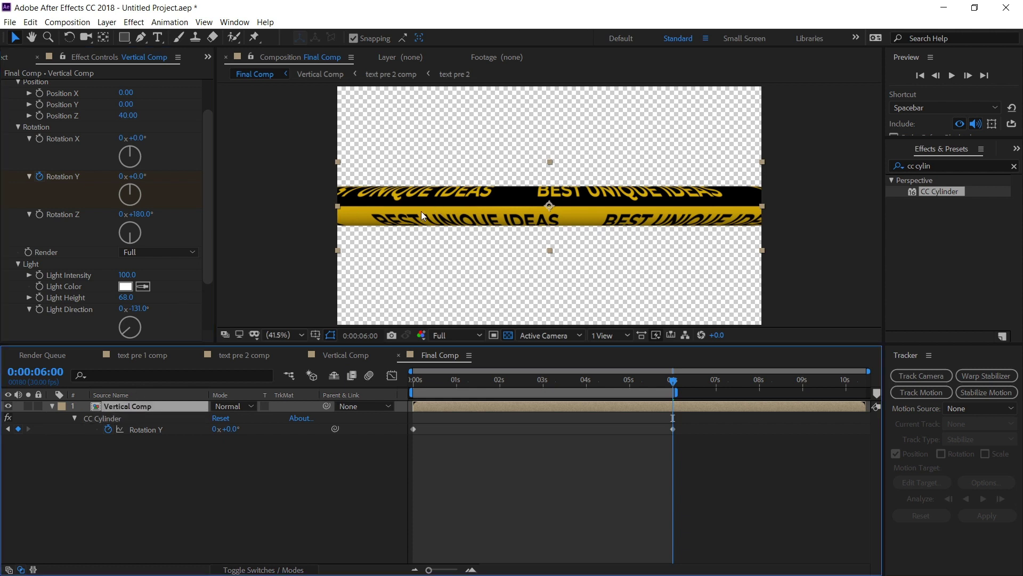
drag(477, 206, 472, 301)
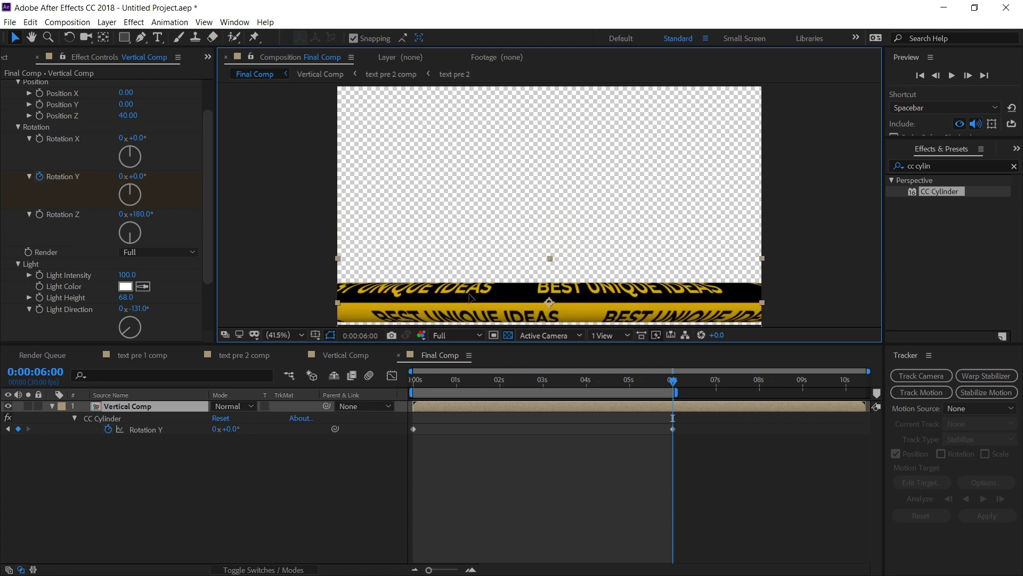
scroll(463, 288, up, 2)
scroll(434, 248, up, 2)
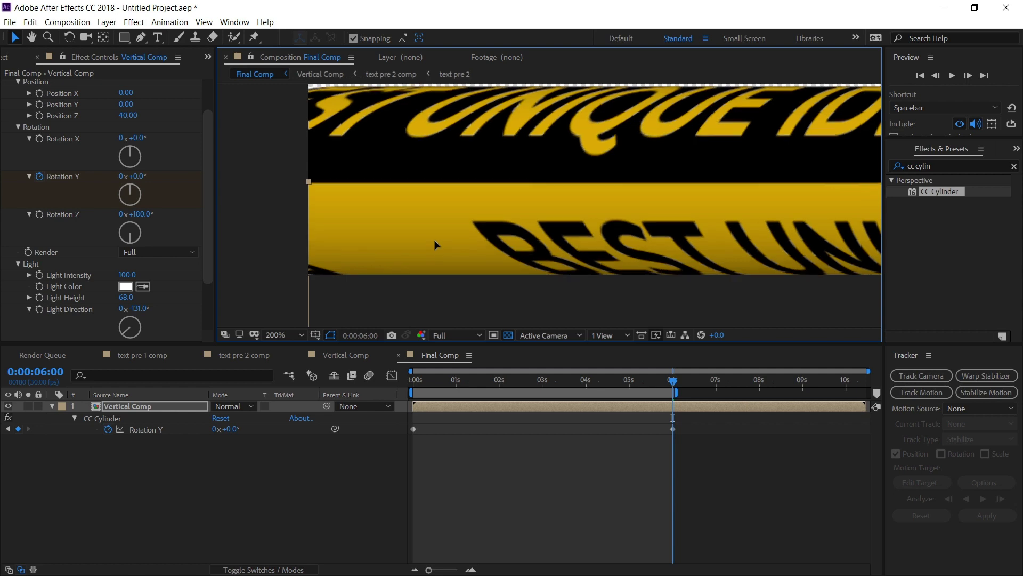
click(289, 333)
click(299, 112)
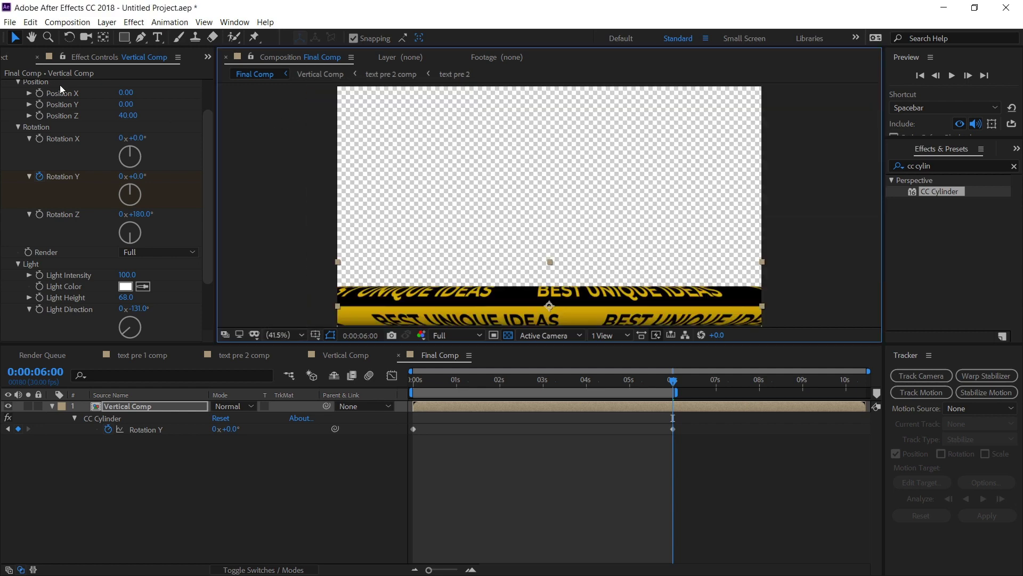
click(18, 57)
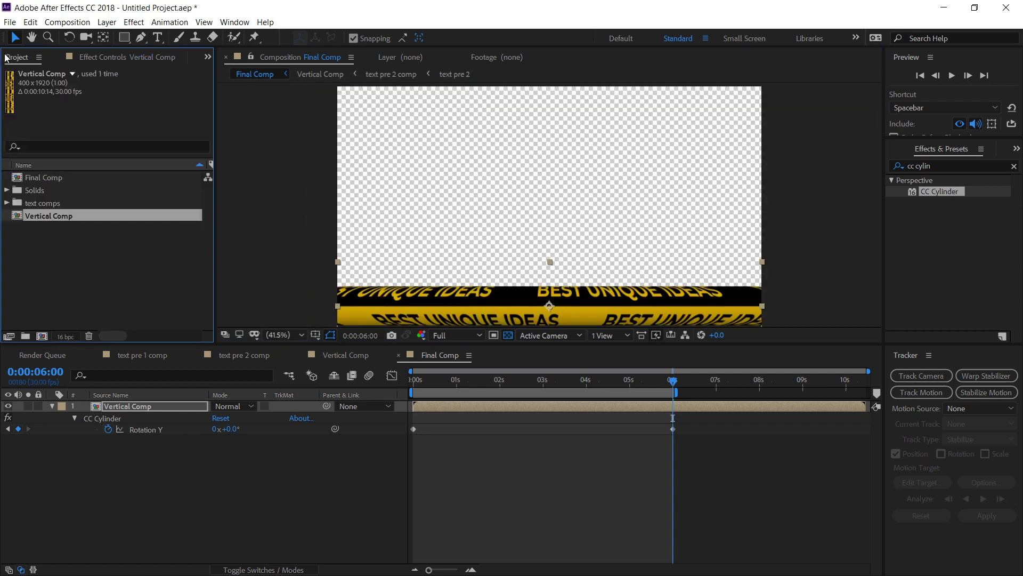
Add Vertical Comp as a new top layer in Final Comp, rotated 90°
click(51, 214)
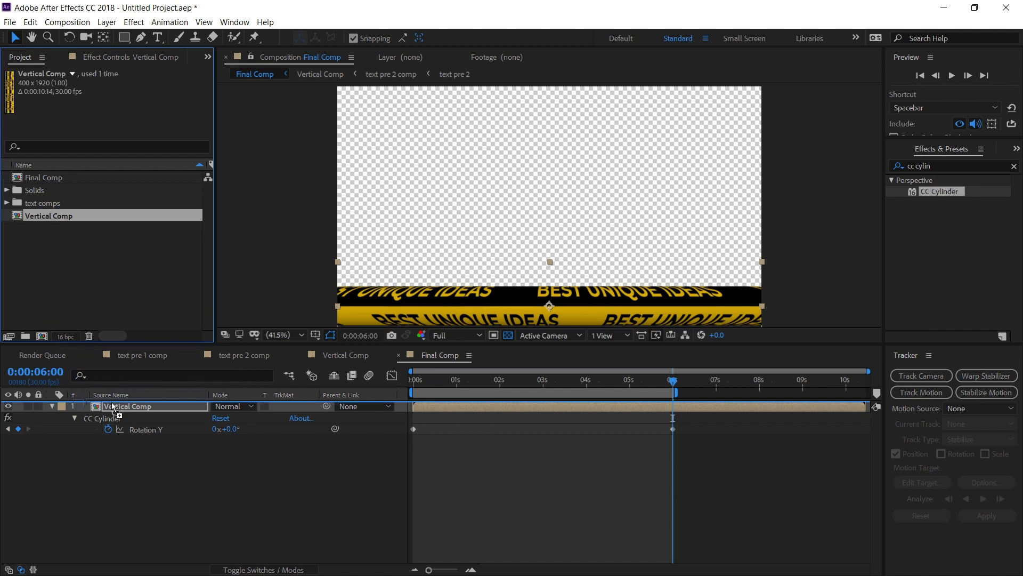
drag(111, 402, 116, 406)
key(r)
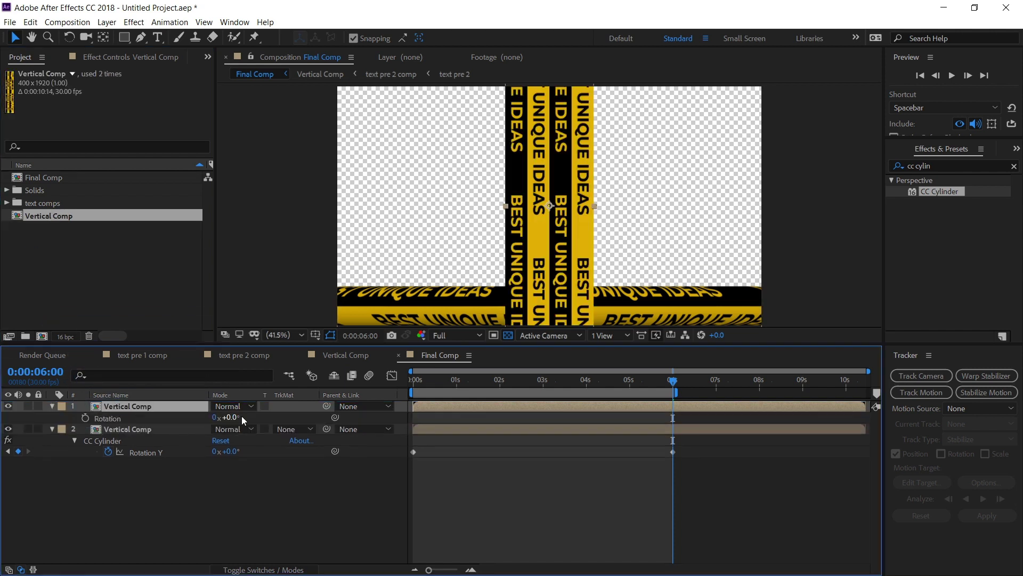
click(232, 419)
text(90)
key(Return)
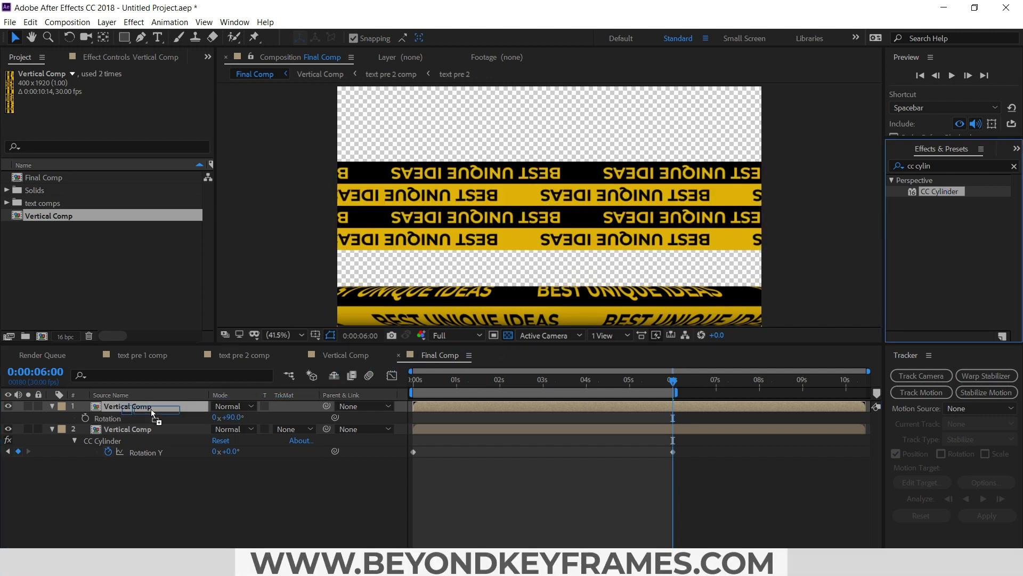
Apply CC Cylinder to the new layer and set its Radius to 150 at the comp start
drag(938, 192, 151, 407)
click(343, 398)
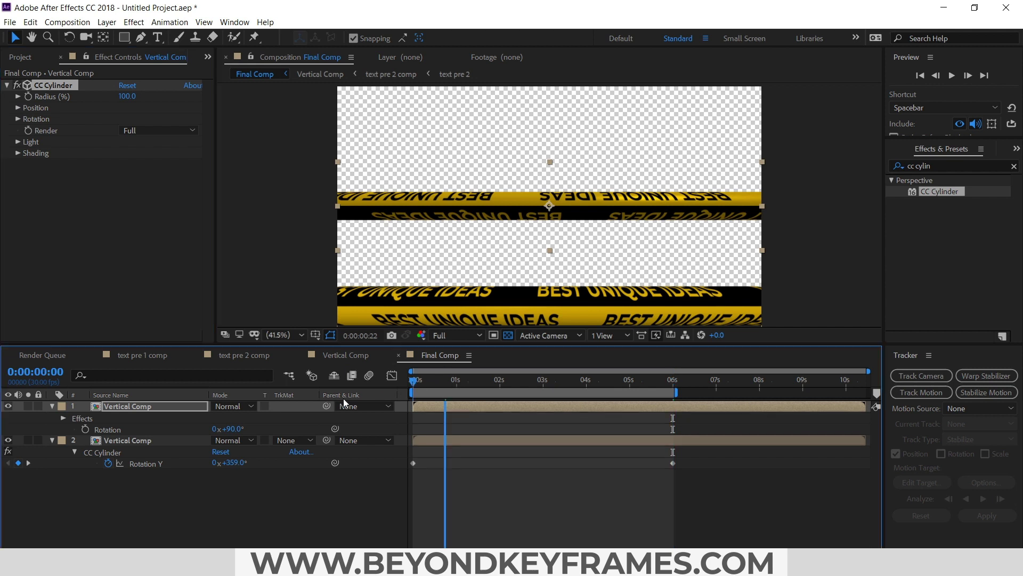
key(Home)
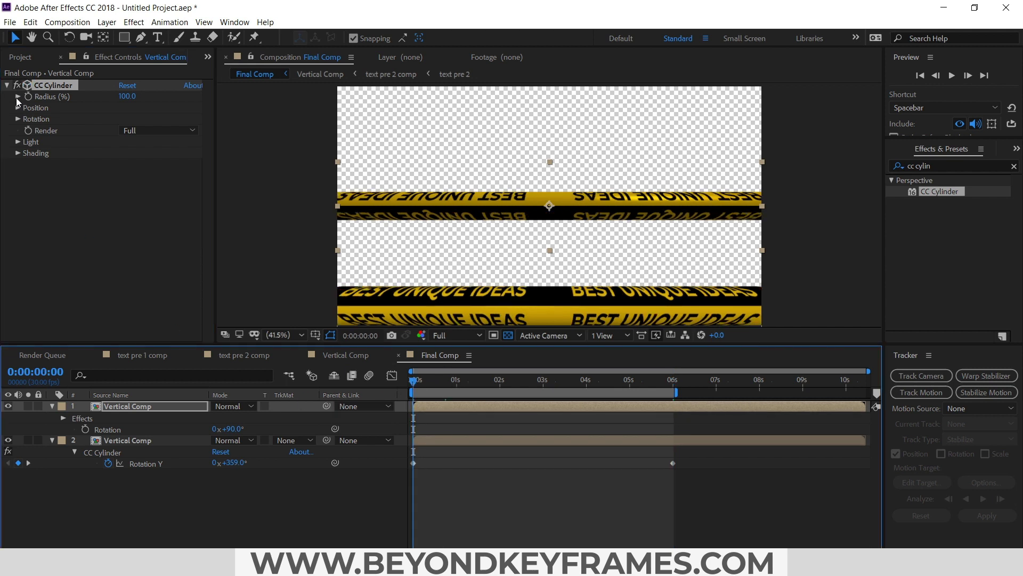
click(17, 97)
click(18, 137)
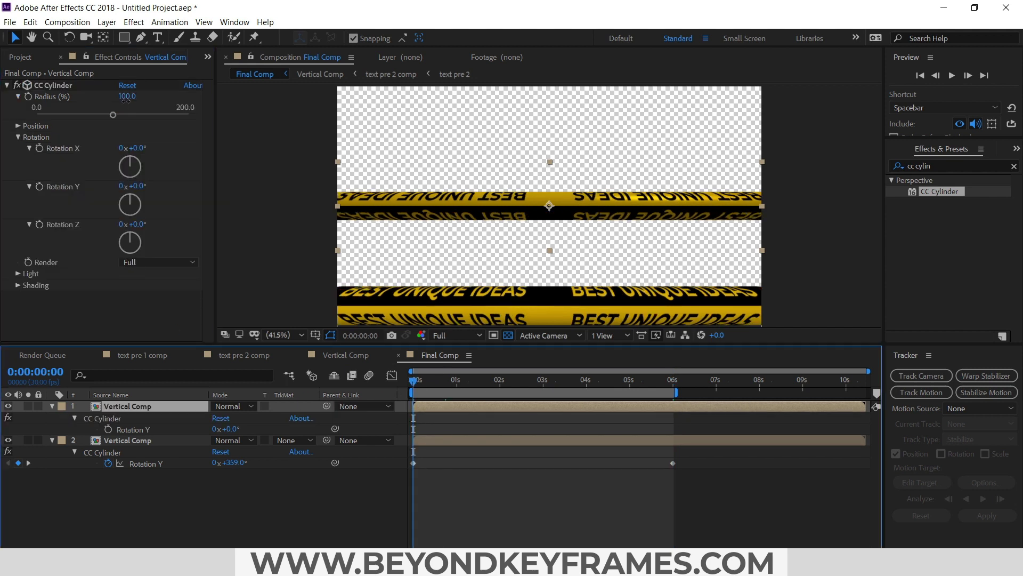
click(128, 96)
text(150)
key(Return)
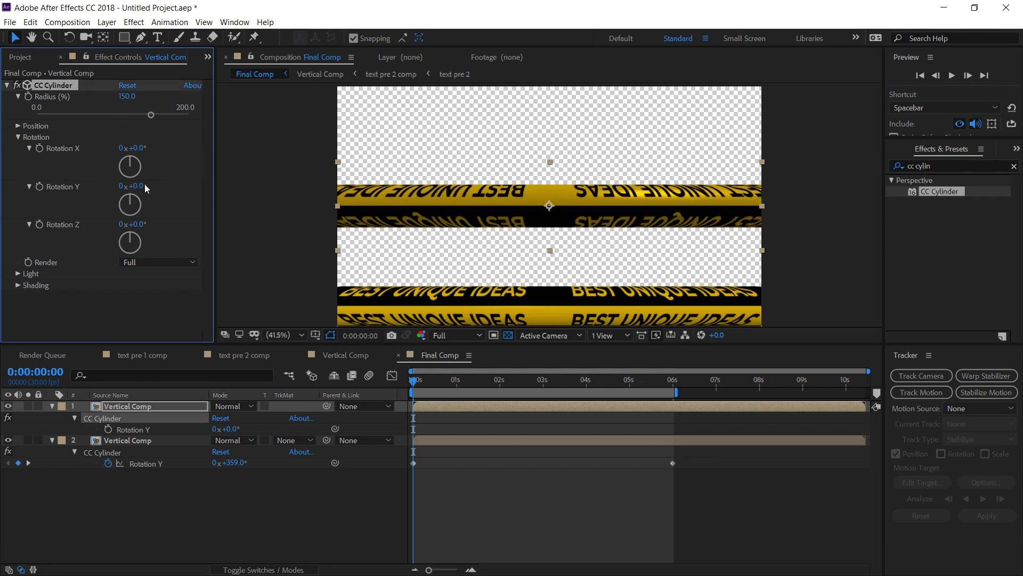
Keyframe the upper tube's CC Cylinder Rotation Y to 359° at 6 seconds, with Rotation Z 180°
click(39, 186)
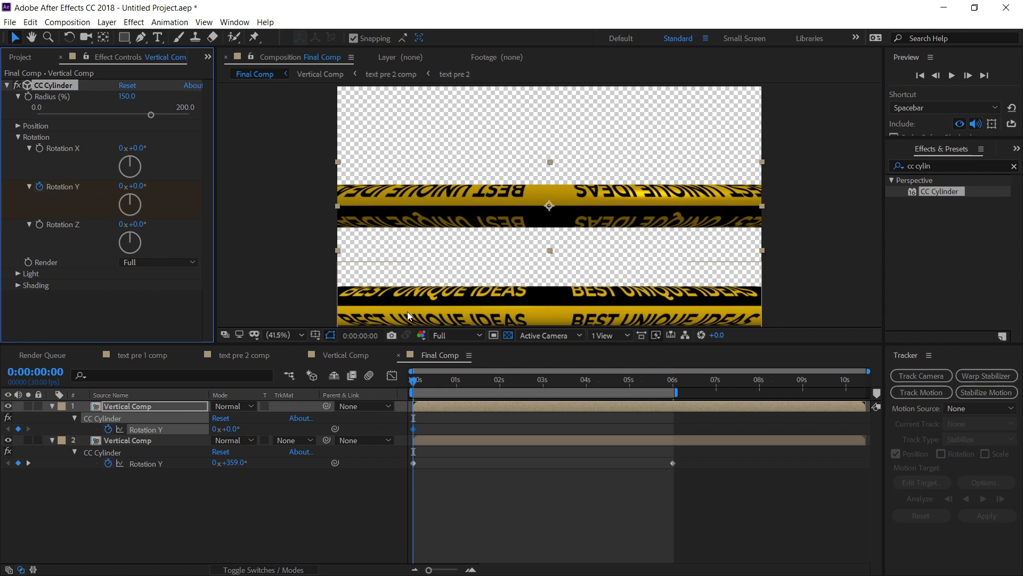
drag(426, 382, 673, 383)
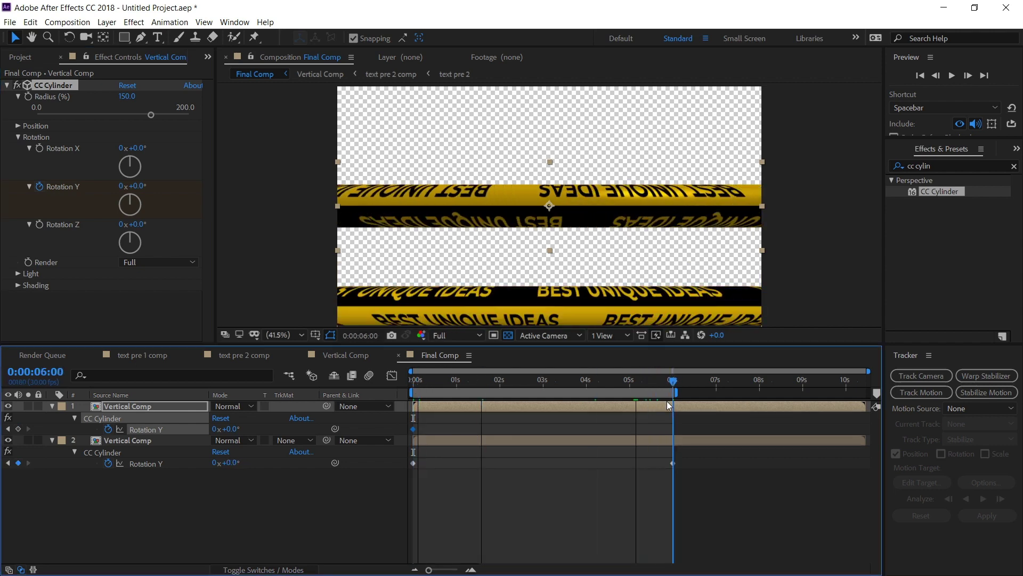
click(138, 186)
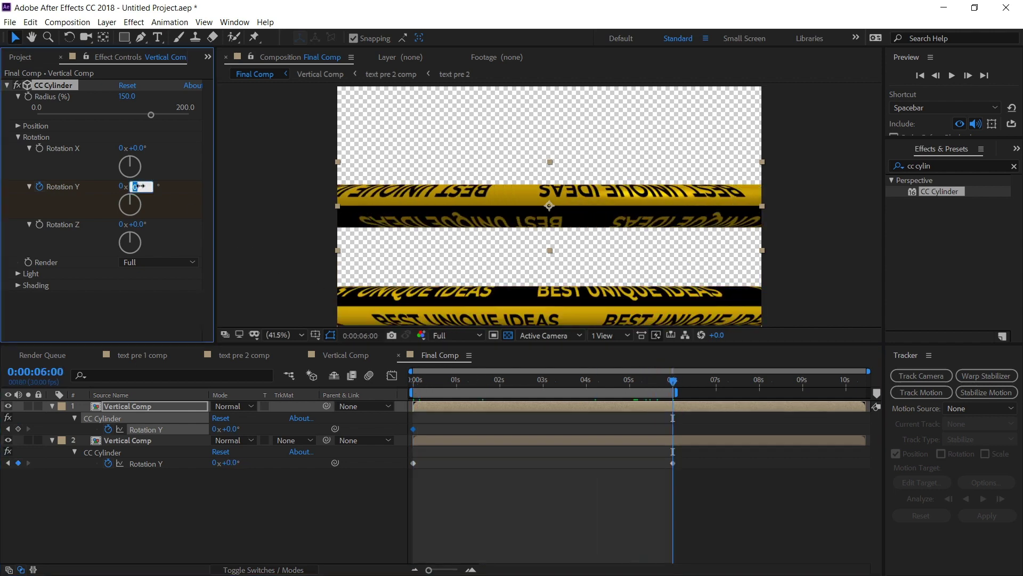
text(359)
key(Return)
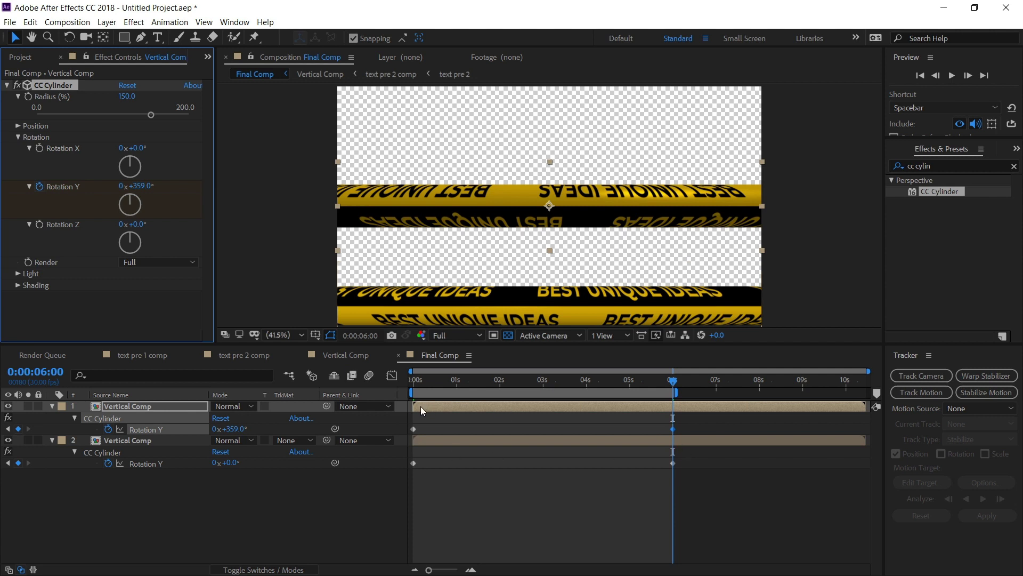
click(136, 225)
text(180)
key(Return)
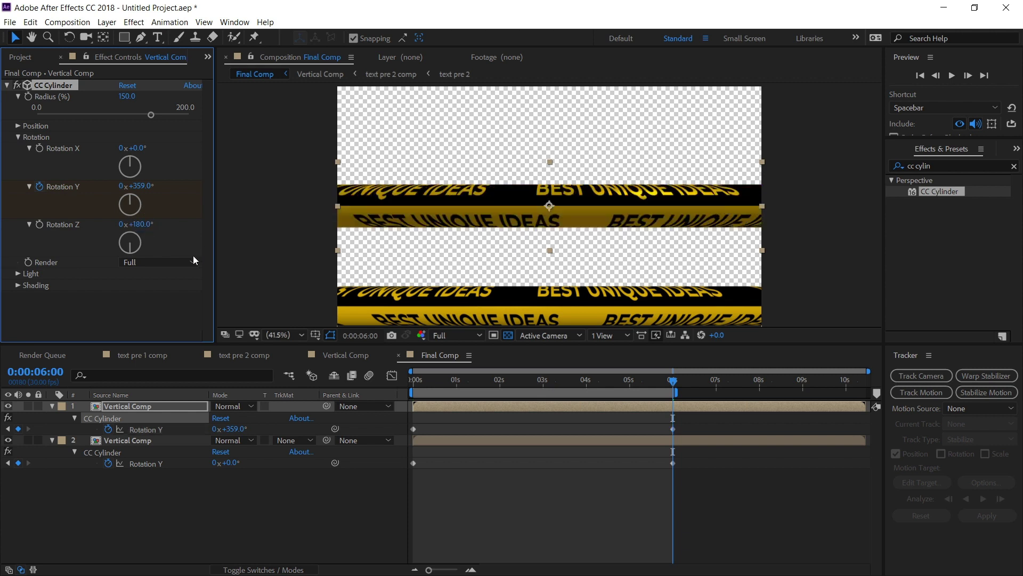
Render the upper cylinder's inside only and relight it at -127° direction, height 66
click(172, 262)
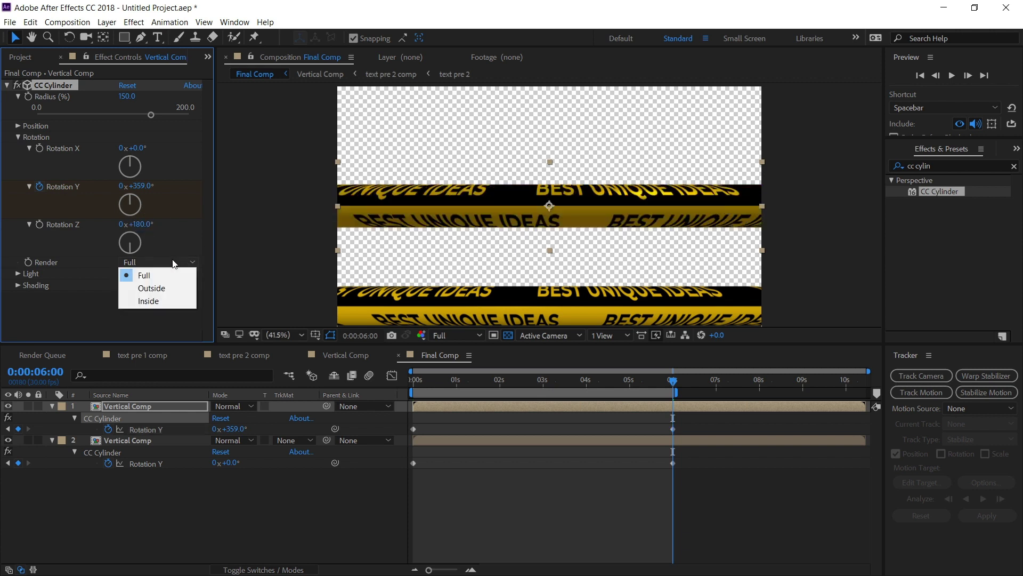
click(148, 301)
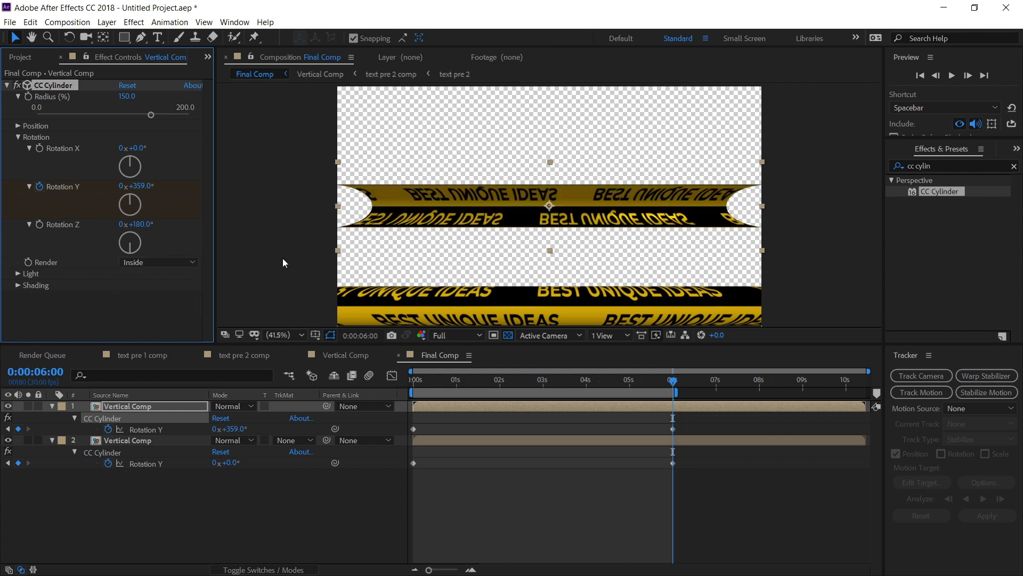
click(18, 286)
click(17, 269)
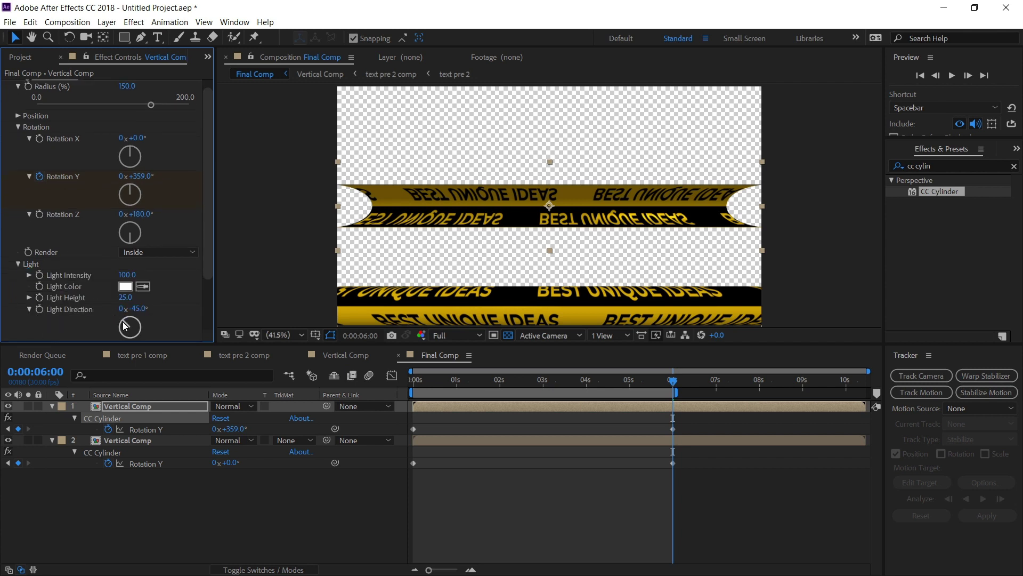
drag(125, 324, 121, 335)
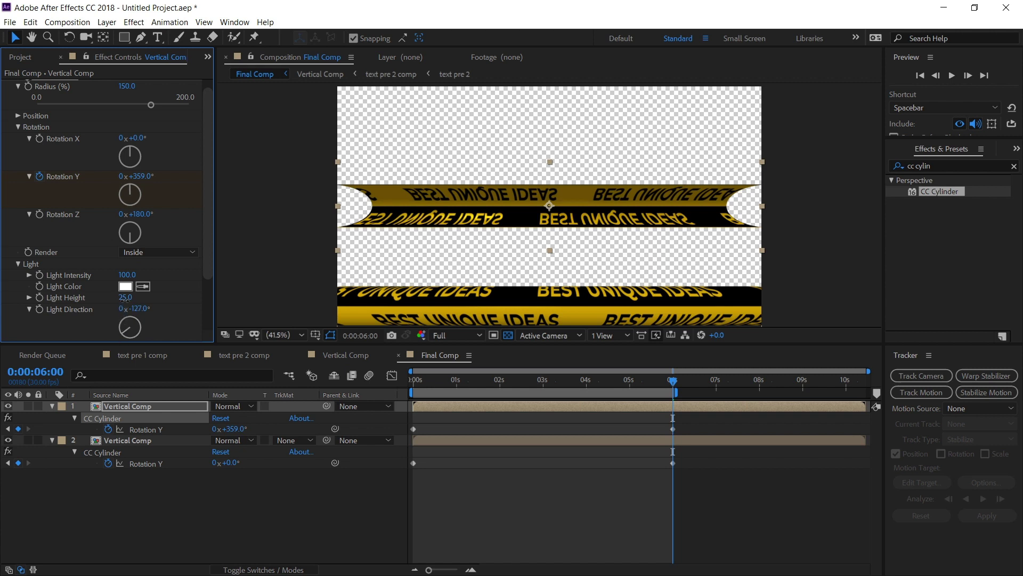
drag(126, 298, 147, 297)
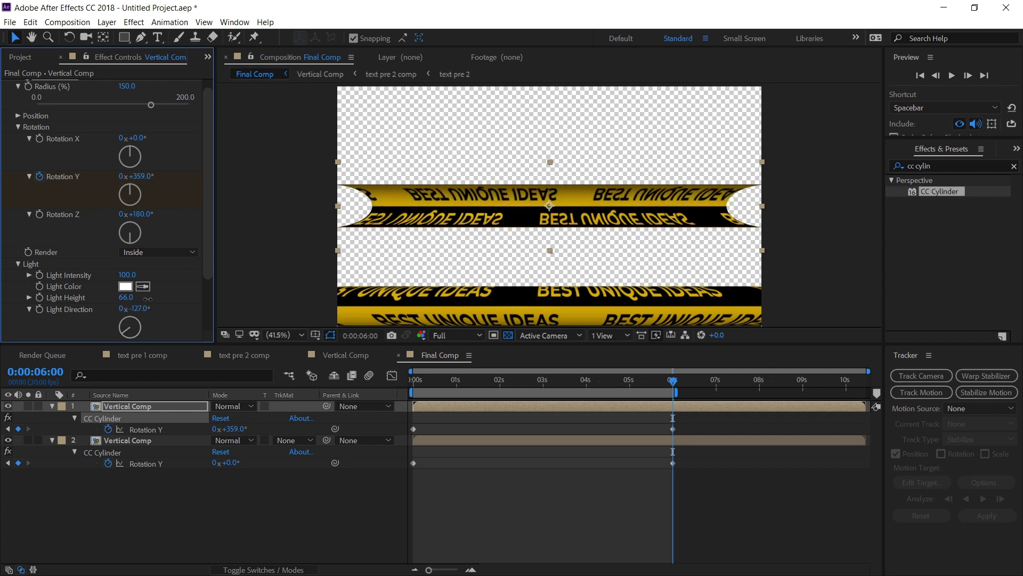
Lower the upper tube's Position Y to about 806, just above the bottom tube
click(138, 406)
key(p)
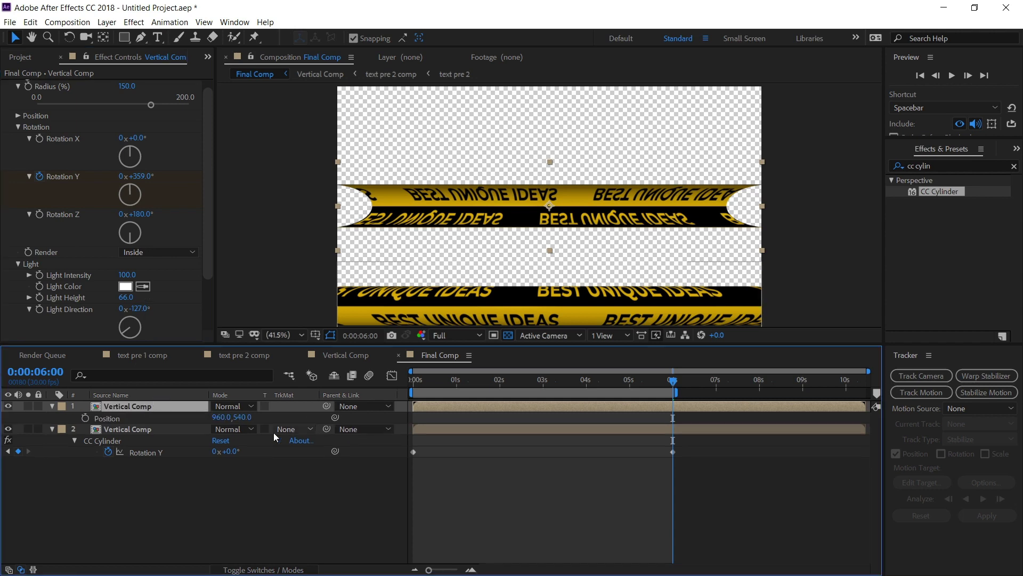
drag(242, 416, 276, 417)
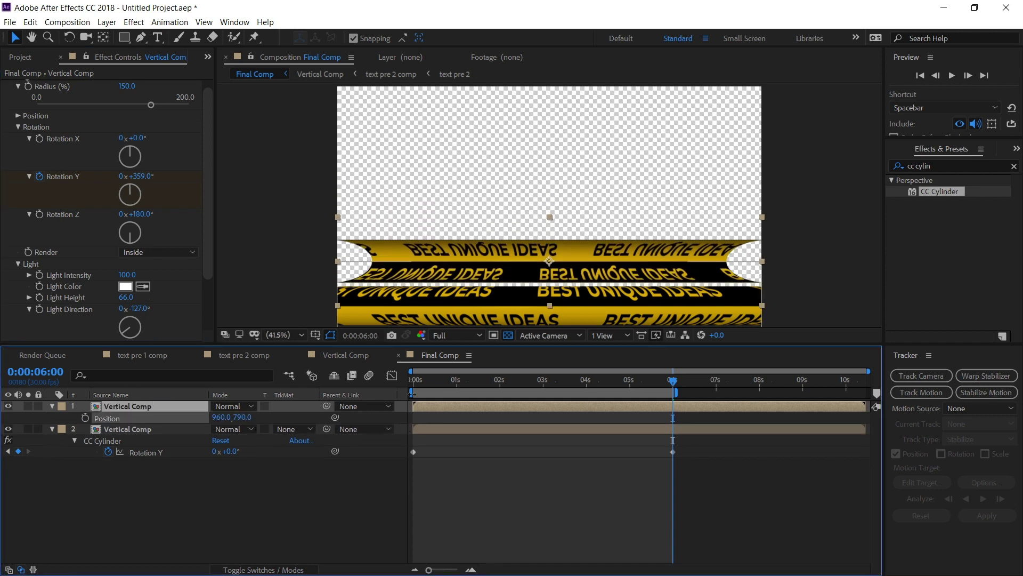
scroll(359, 285, up, 5)
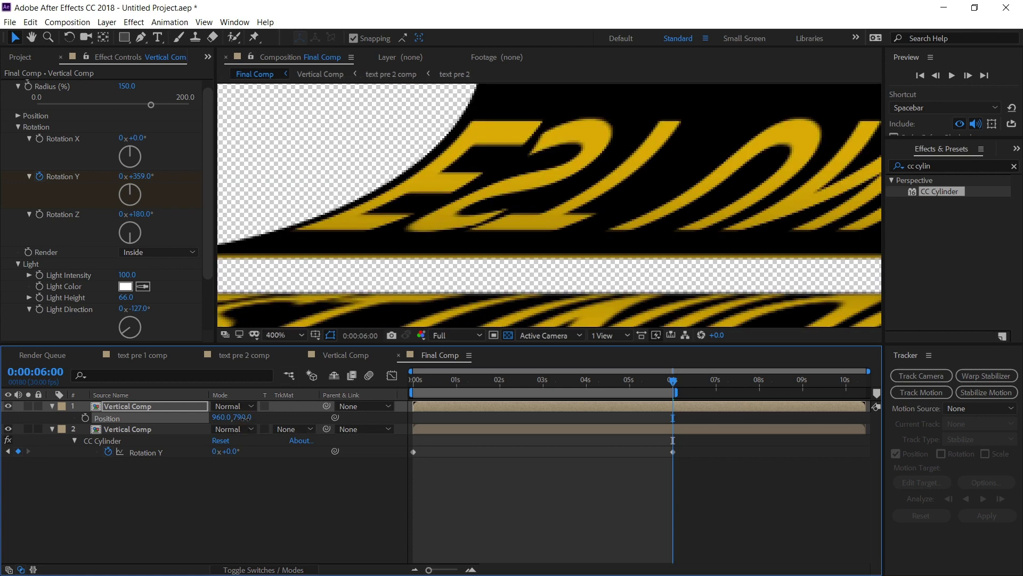
drag(246, 417, 249, 416)
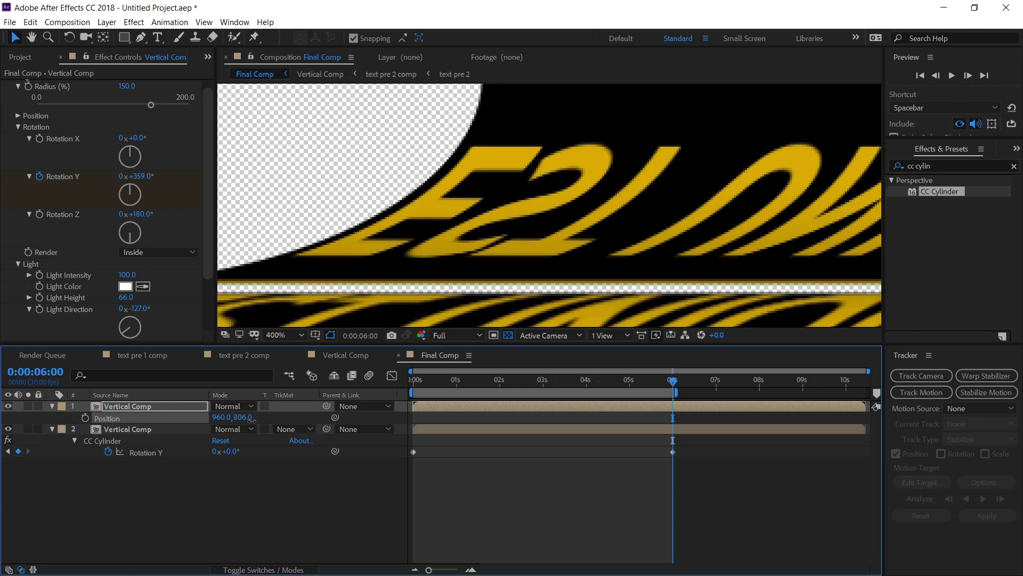
Fit the comp in view, preview both spinning tubes from the start, and collapse their properties
click(286, 335)
click(291, 123)
click(518, 479)
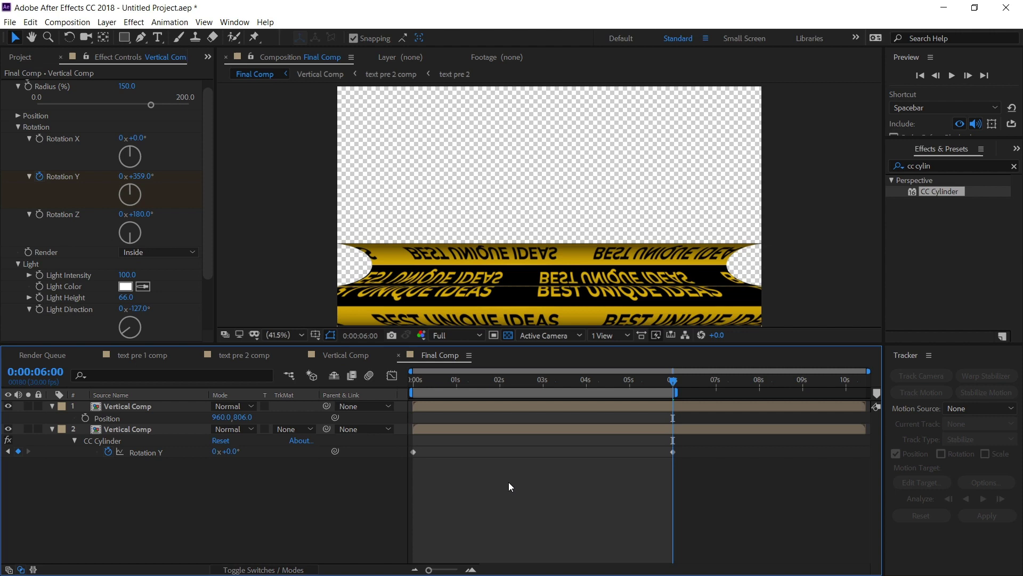
click(414, 381)
key(space)
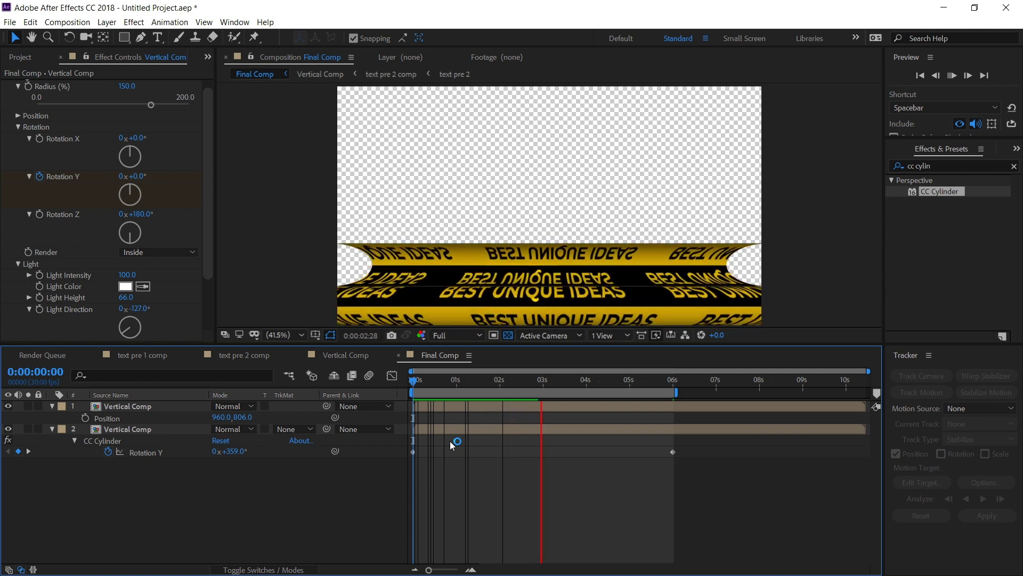
key(space)
click(51, 406)
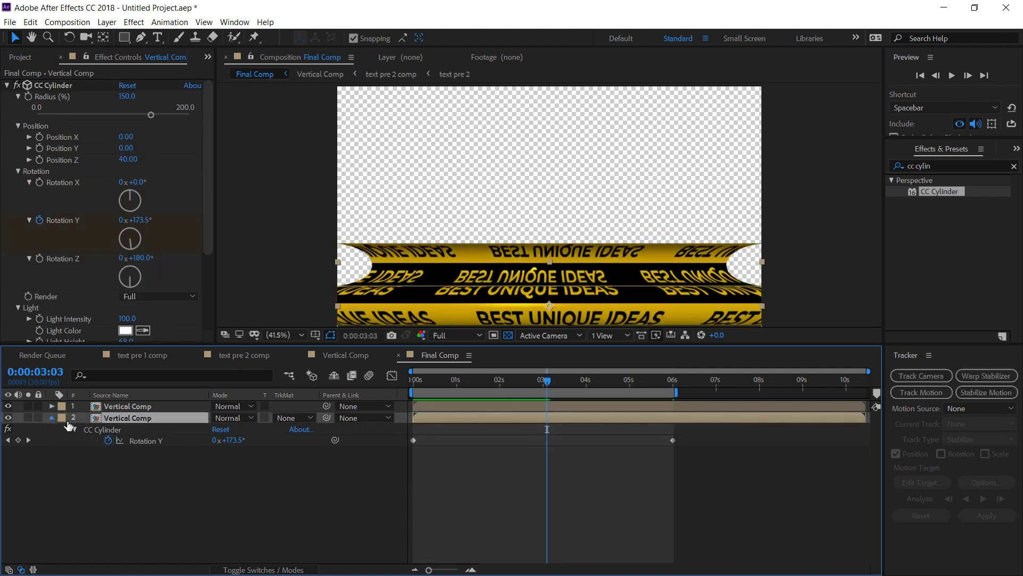
click(123, 406)
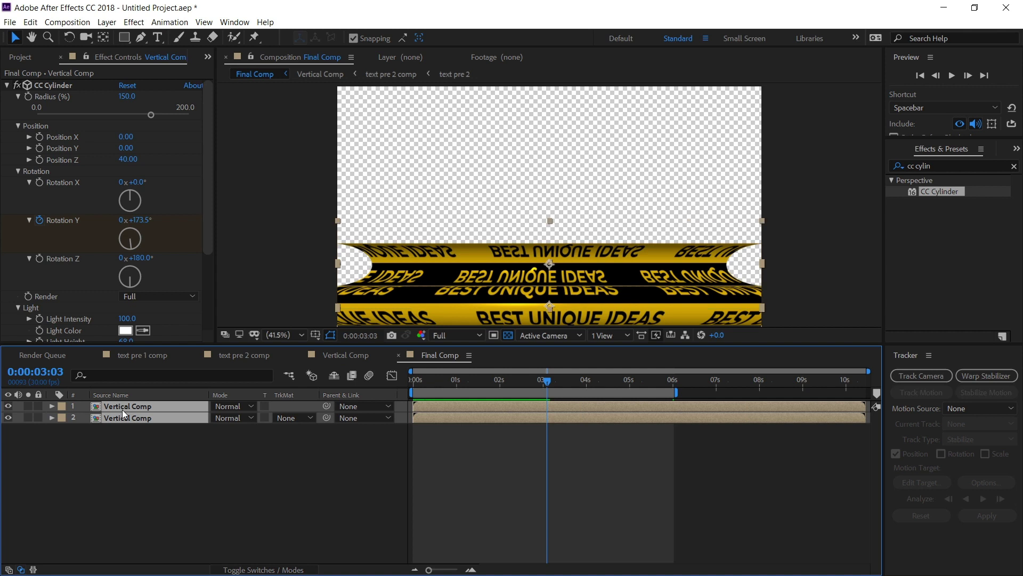
Duplicate both tubes, label the copies yellow, and stack them just above the originals
key(ctrl+d)
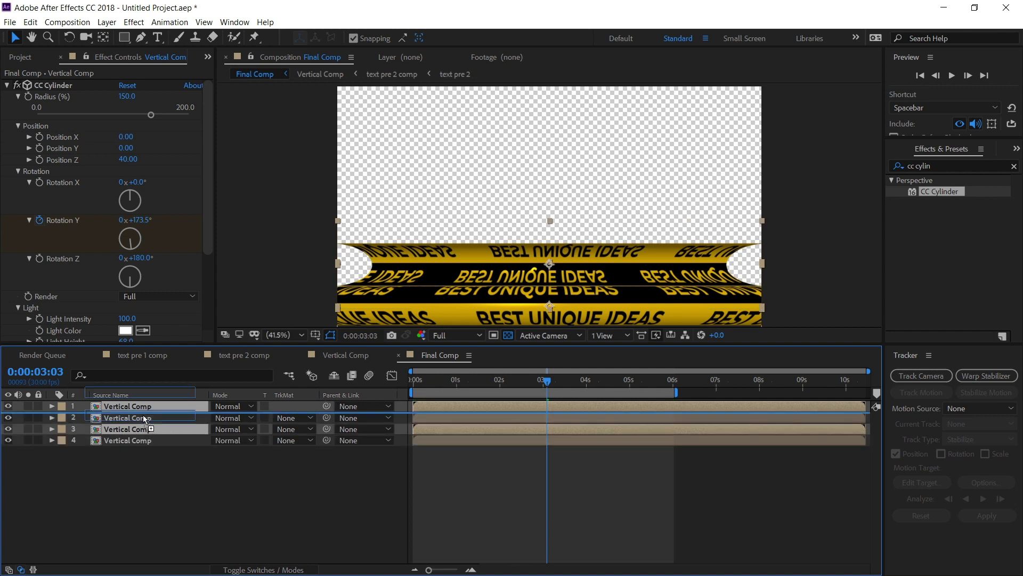
click(63, 418)
click(88, 236)
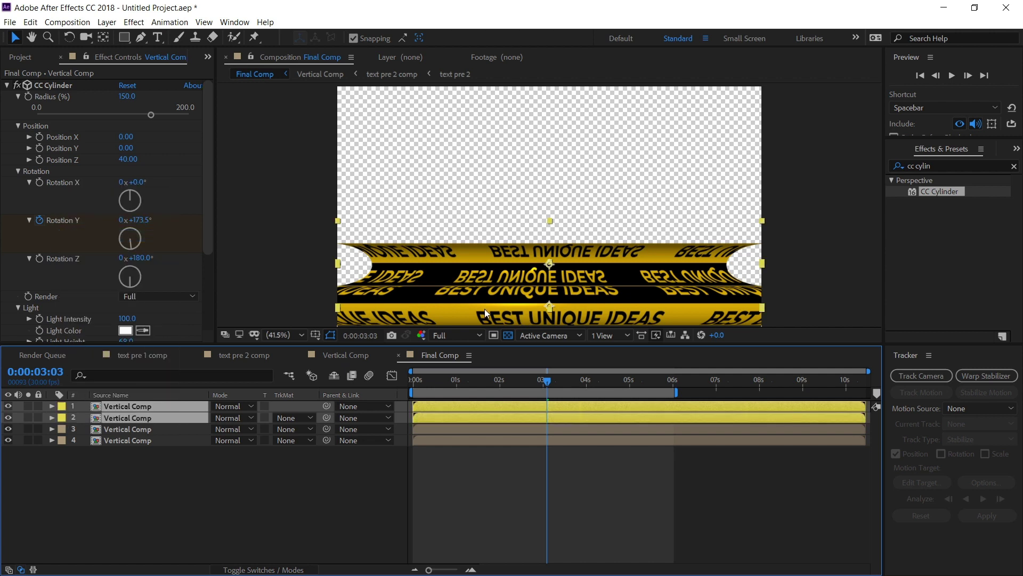
drag(490, 277, 490, 244)
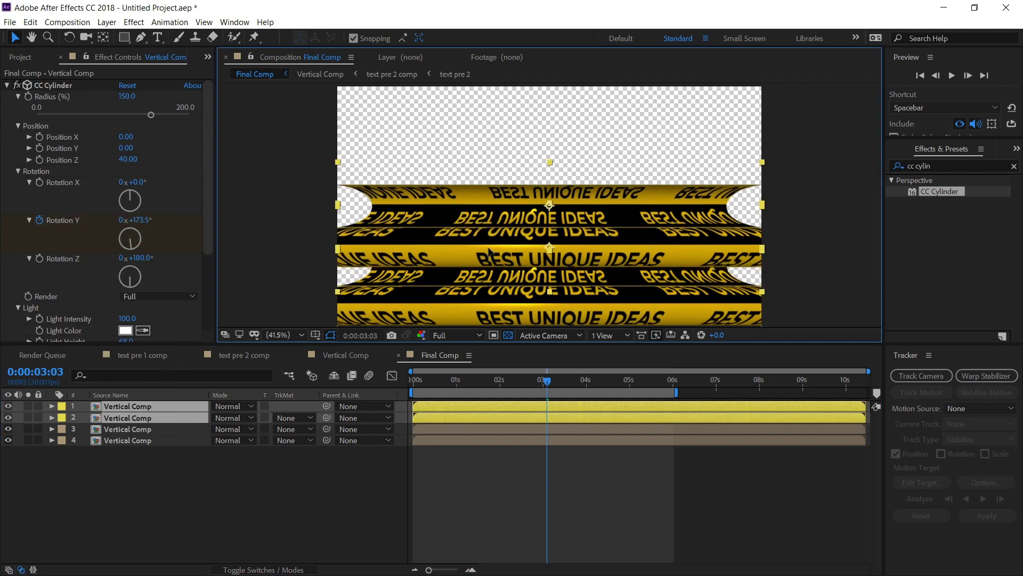
drag(489, 243, 488, 229)
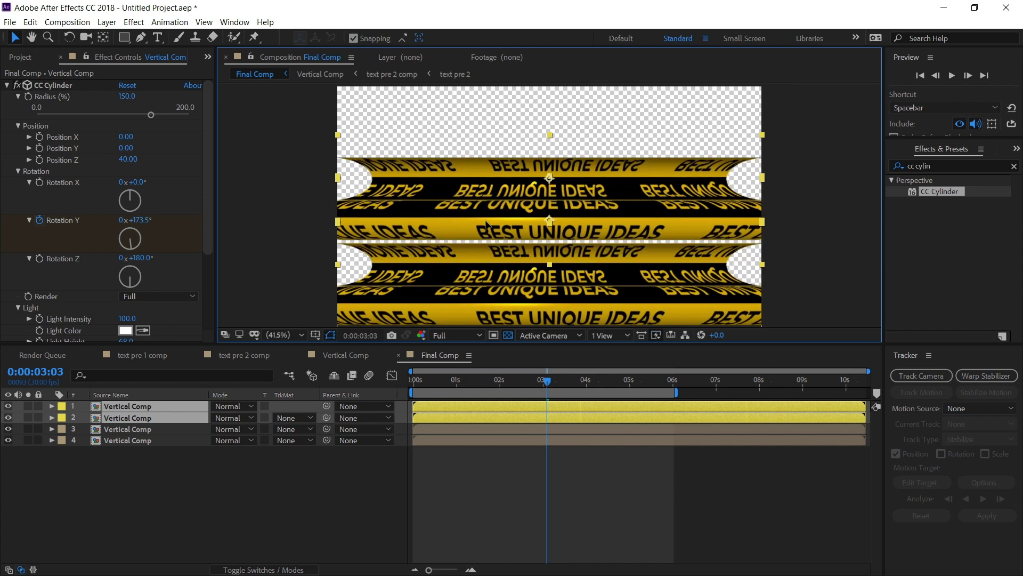
scroll(487, 229, up, 2)
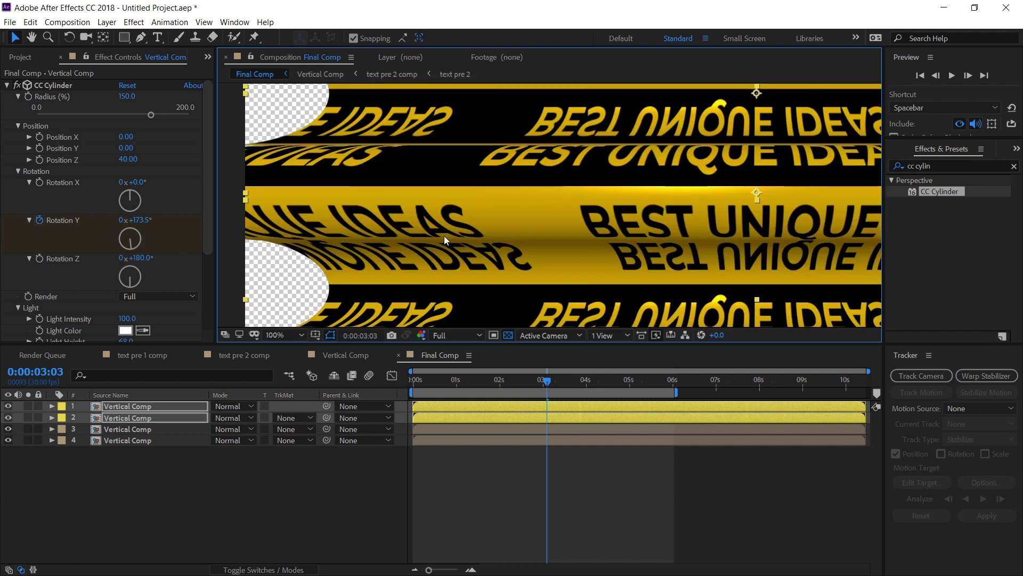
scroll(443, 236, up, 2)
drag(486, 227, 486, 219)
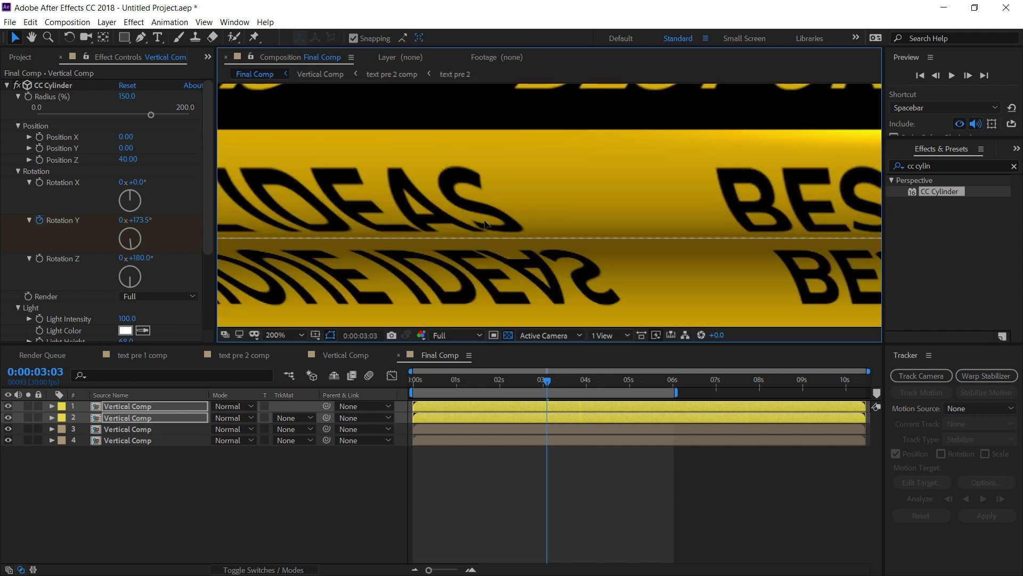
key(Up)
key(Up)
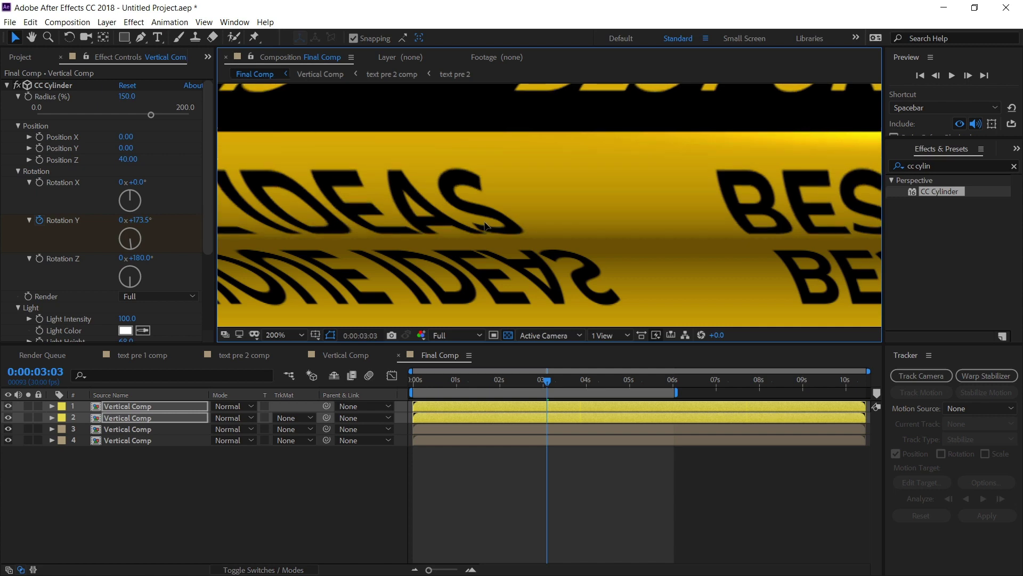
scroll(485, 229, down, 4)
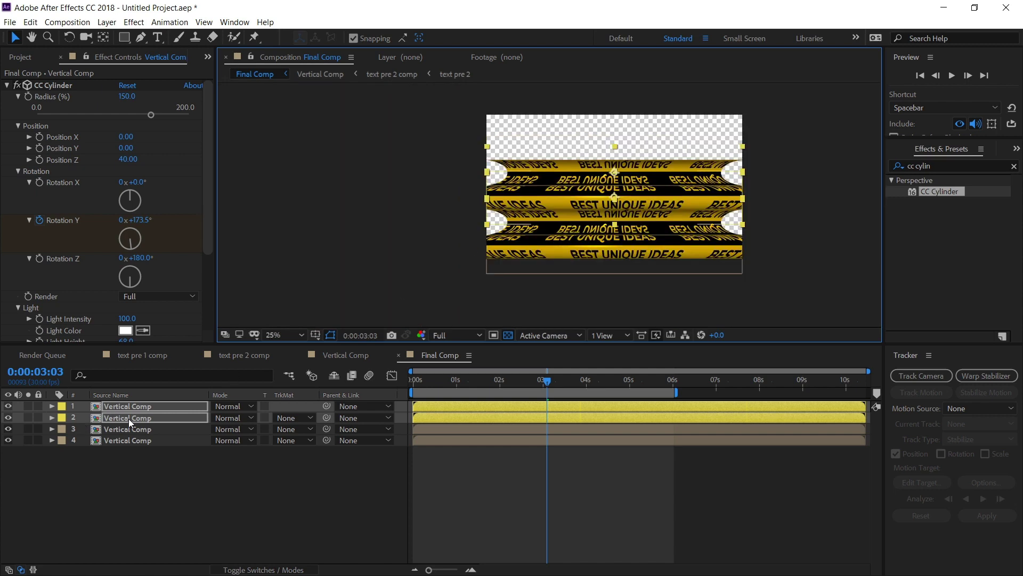
Duplicate the tube pair again and position the new copies higher, closing the gap
key(ctrl+d)
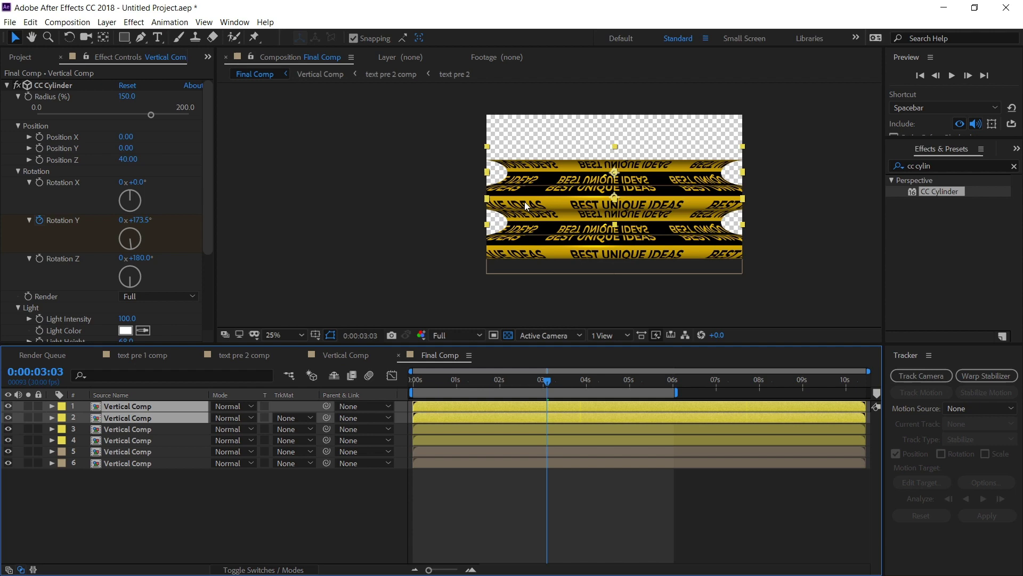
drag(513, 211, 541, 166)
scroll(541, 163, up, 4)
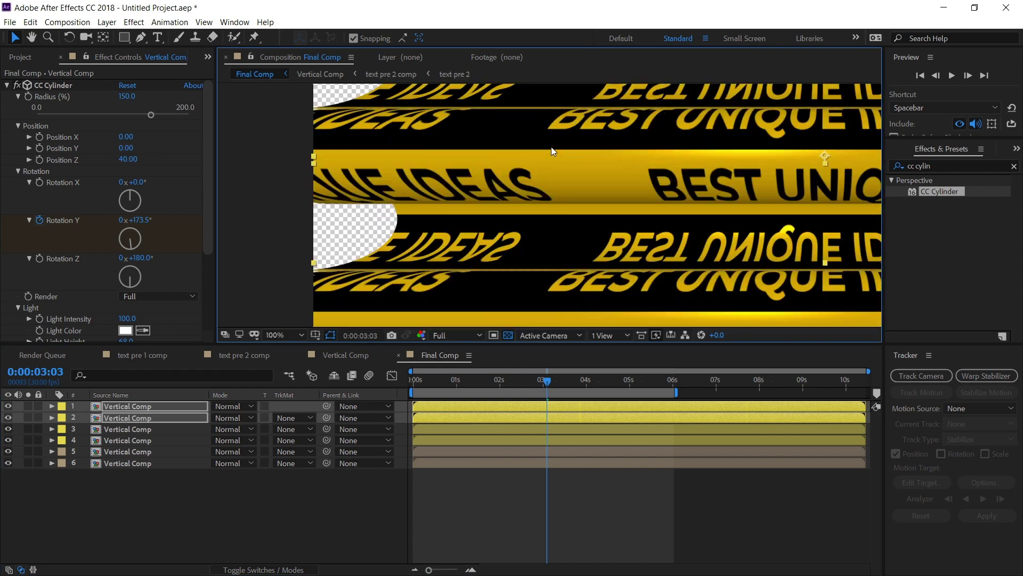
scroll(555, 182, down, 2)
drag(548, 133, 552, 149)
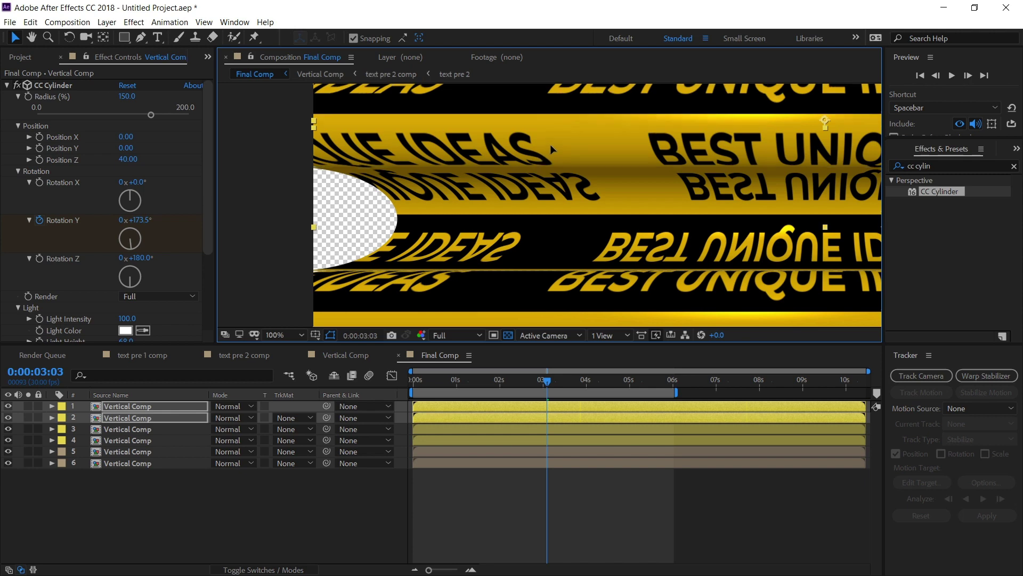
scroll(554, 164, down, 4)
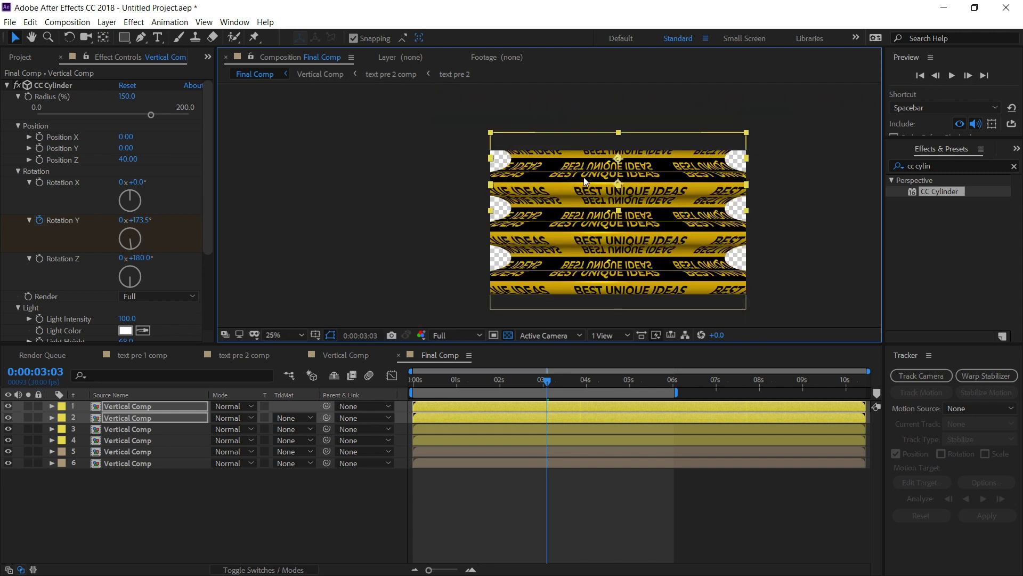
Return to the first frame, deselect all layers, and play back the stacked tubes
click(538, 301)
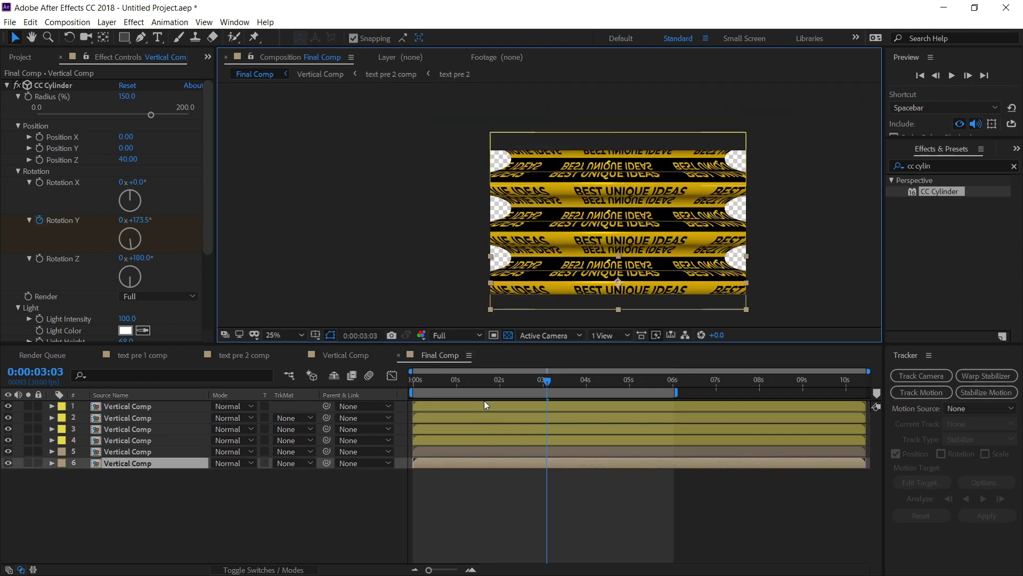
key(Home)
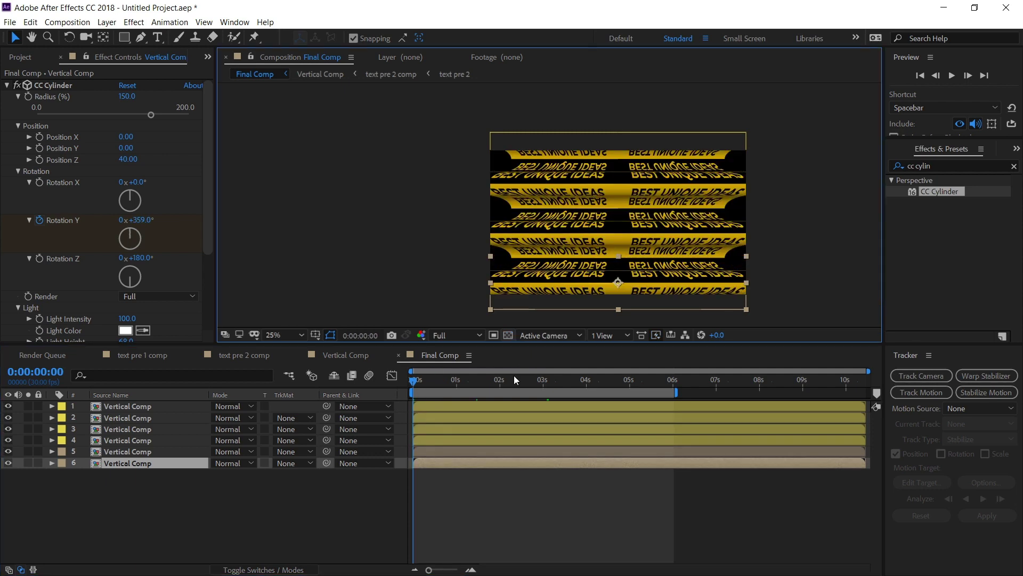
click(499, 519)
key(space)
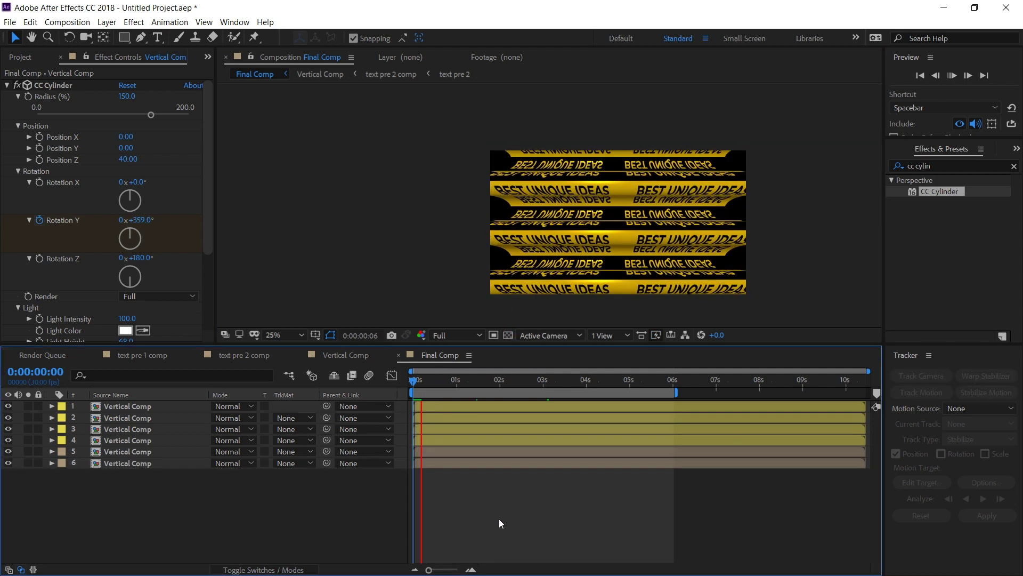
drag(431, 381, 402, 386)
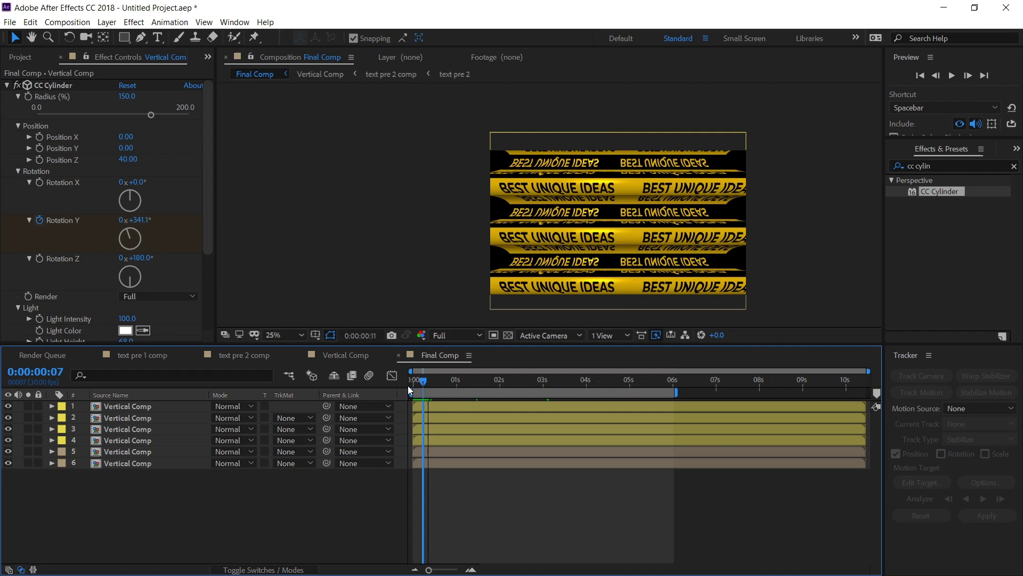
Add a new adjustment layer on top of Final Comp via the Layer menu
click(152, 404)
click(165, 496)
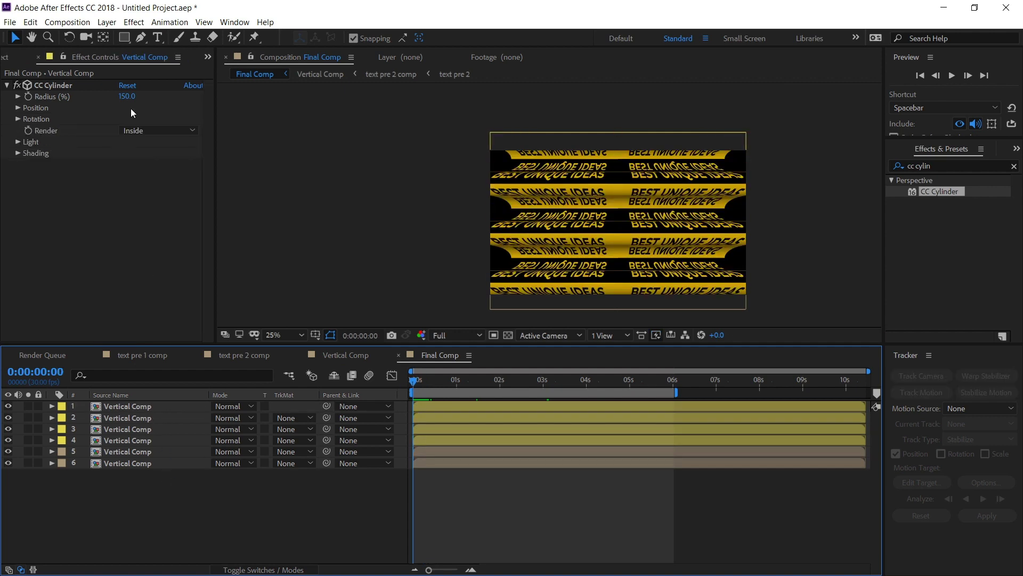
click(108, 22)
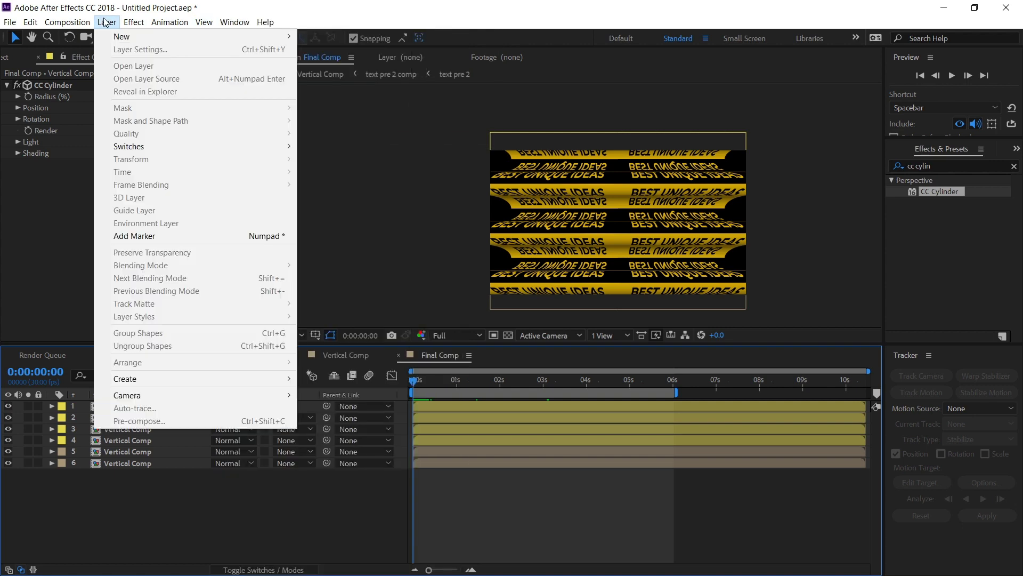
mouse_move(122, 37)
click(347, 112)
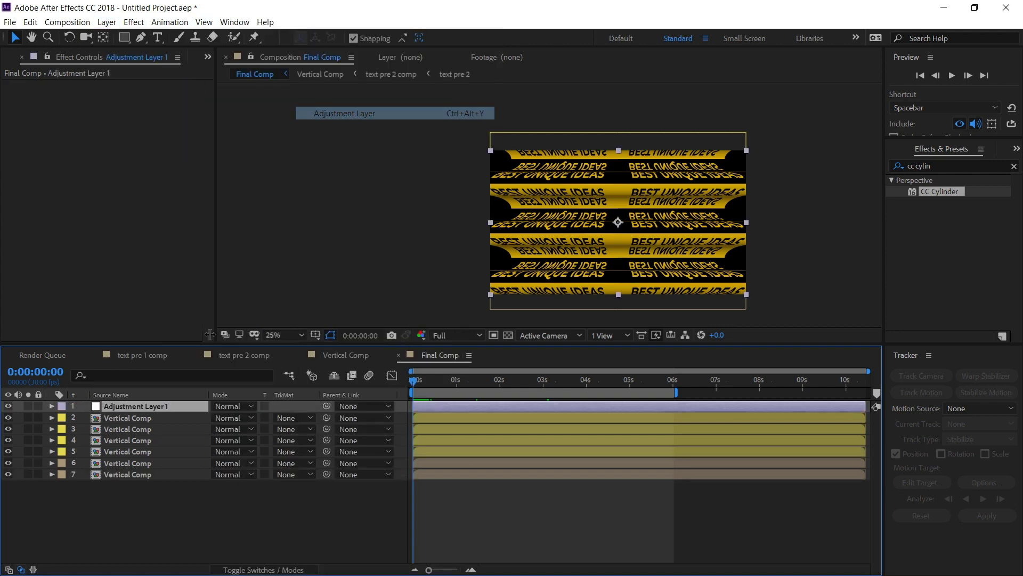
click(10, 58)
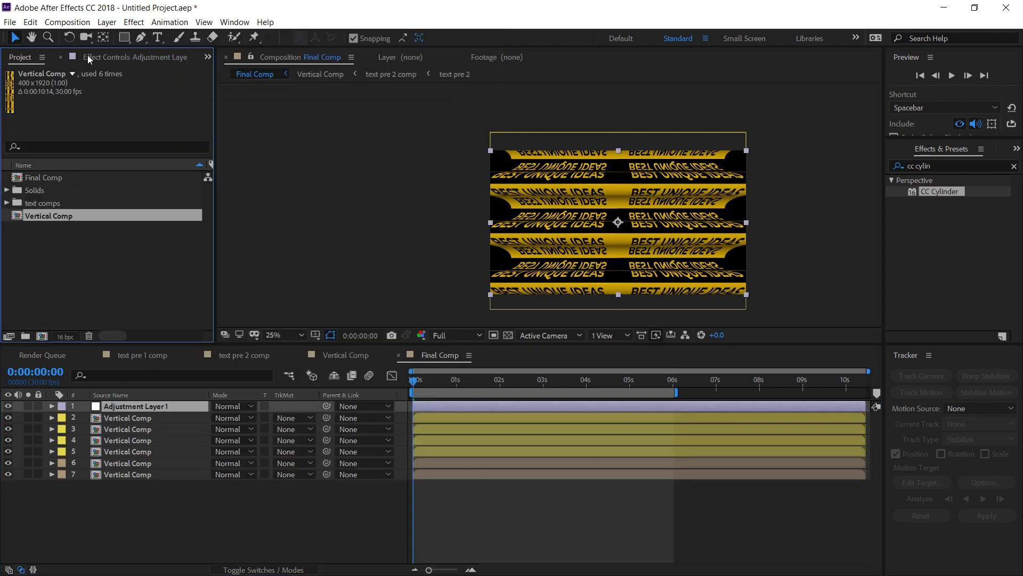
click(135, 57)
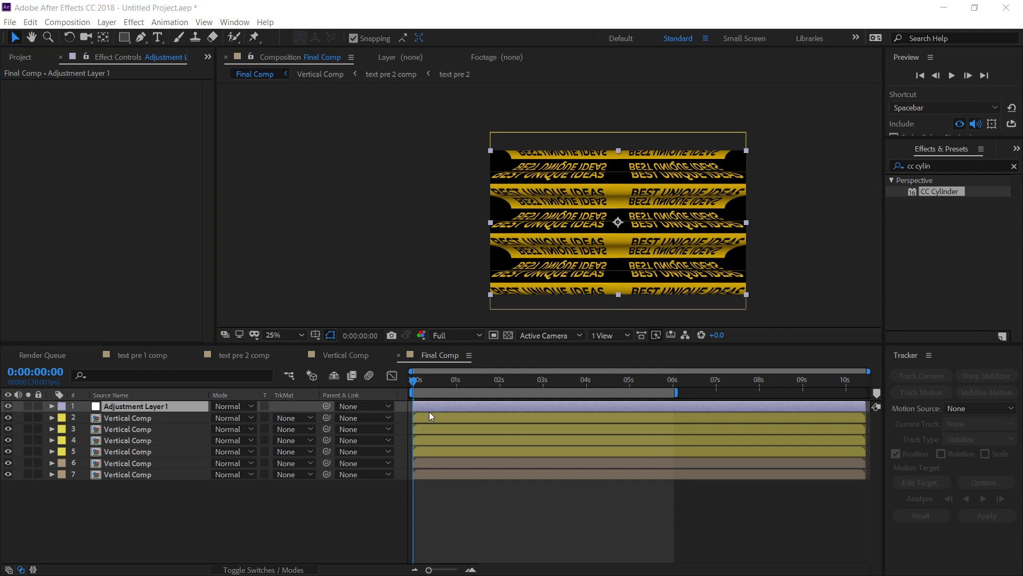
Apply a Transform effect to the adjustment layer with Scale 130 and Skew 10
double_click(927, 165)
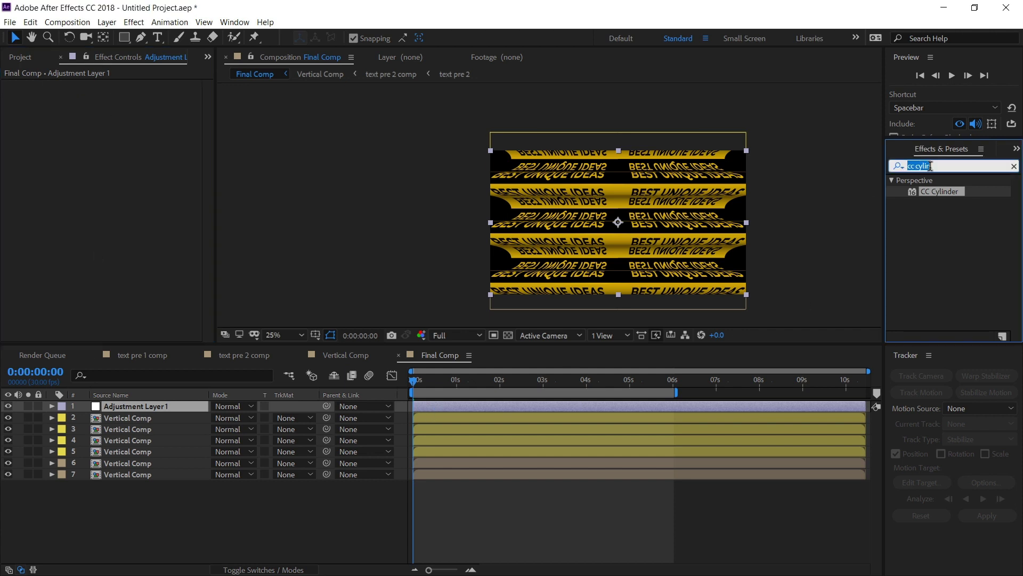
text(tranform)
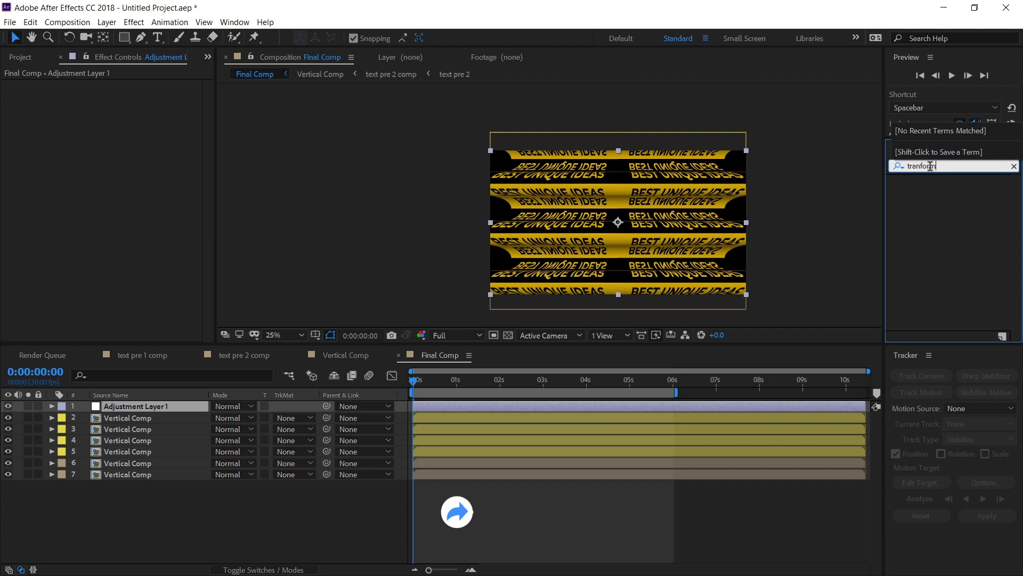
key(BackSpace)
key(BackSpace)
key(BackSpace)
key(BackSpace)
text(sfor)
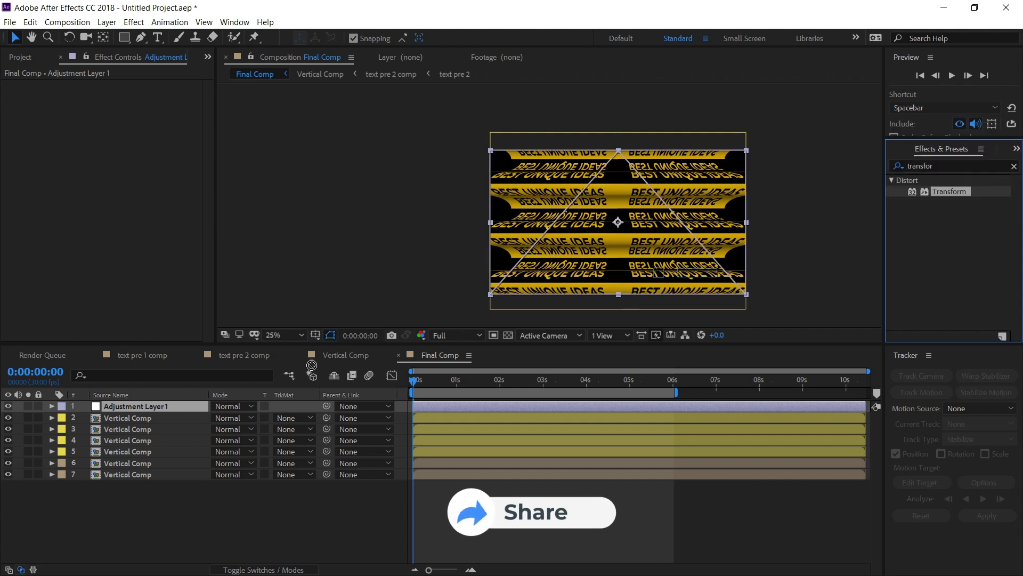
drag(313, 366, 122, 407)
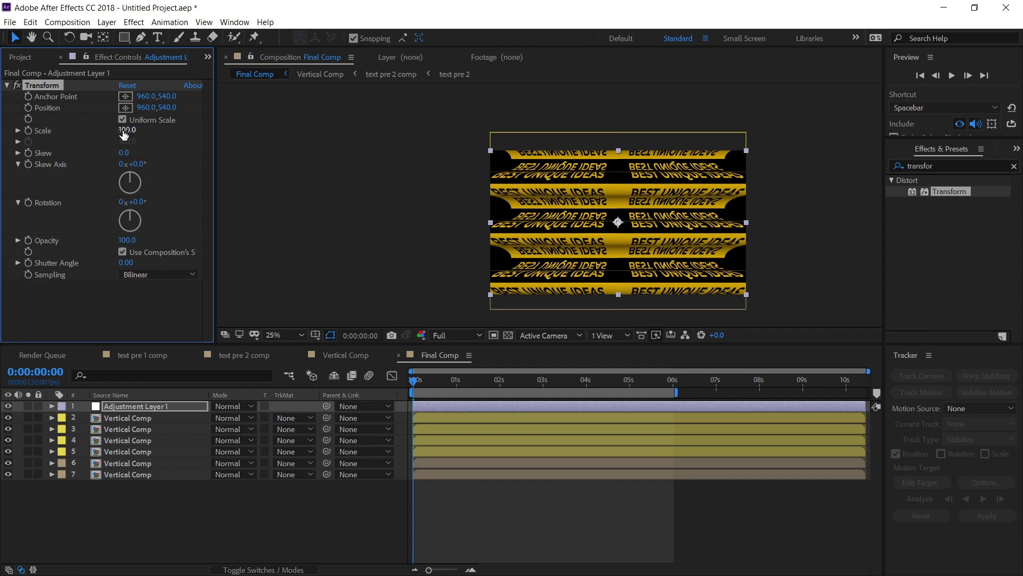
click(126, 130)
text(130)
key(Tab)
text(15)
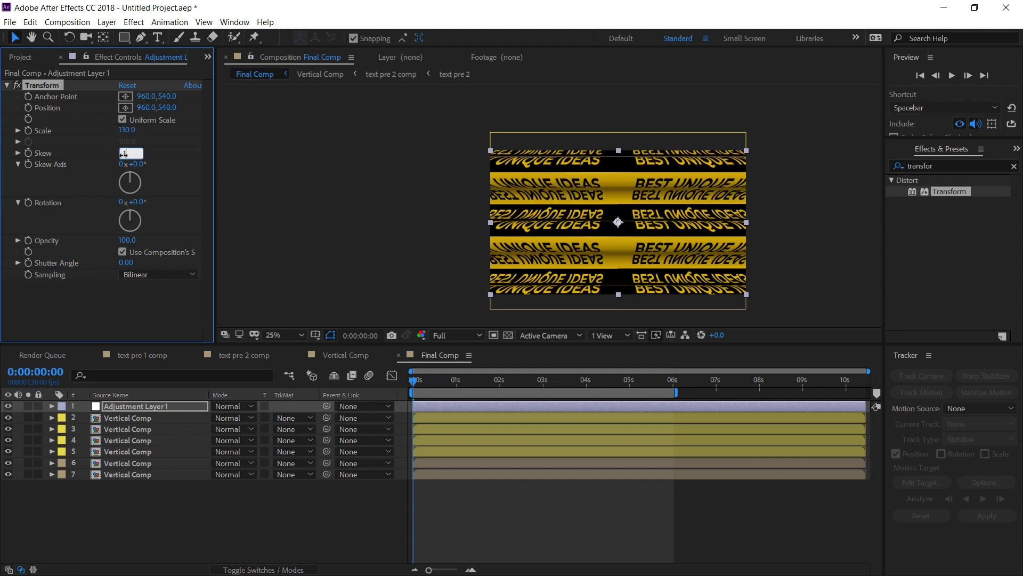
key(Return)
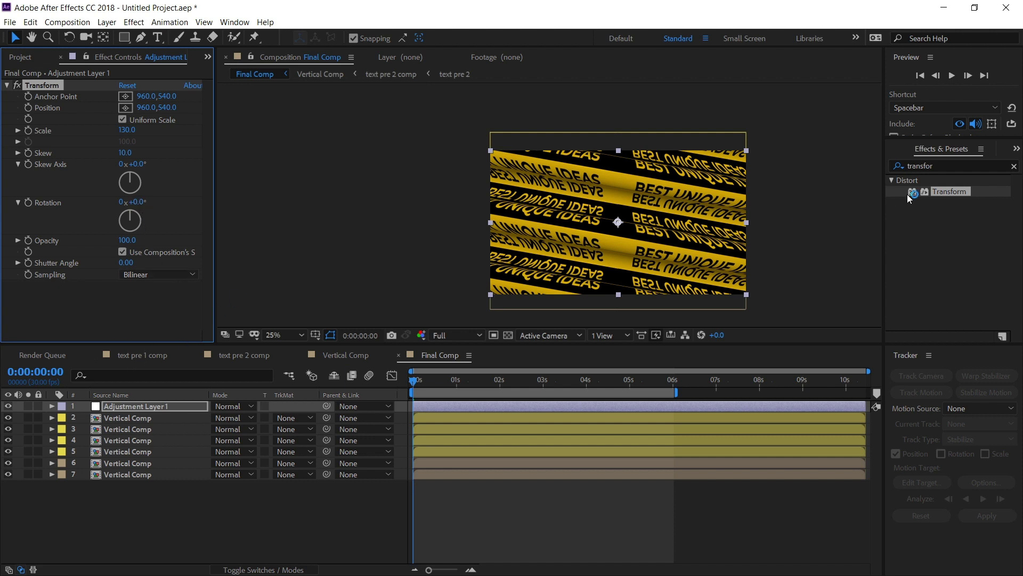
Apply Warp to the adjustment layer: Bend -15, Horizontal Distortion 3, Vertical Distortion 9; fit view
double_click(945, 165)
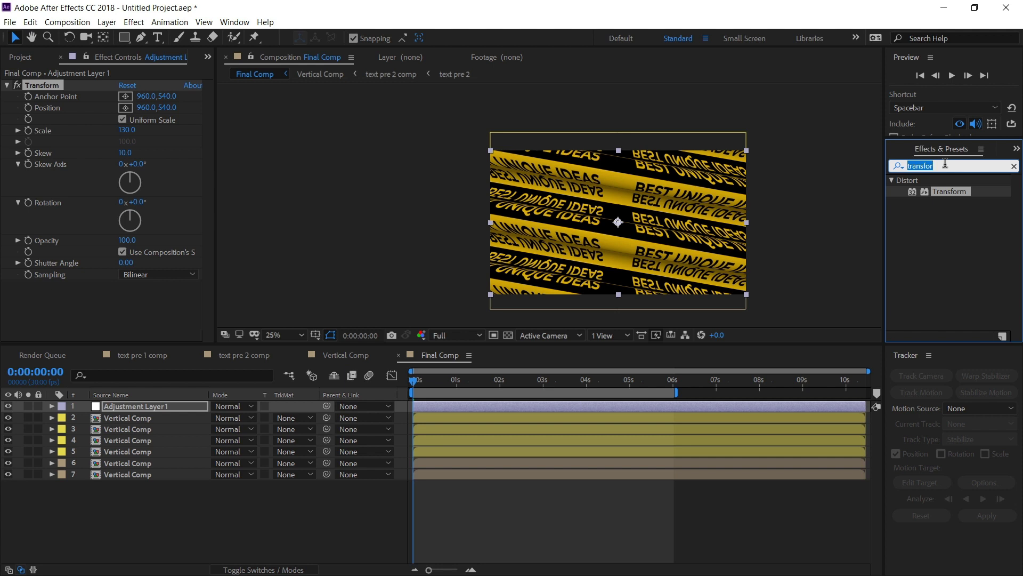
text(warp)
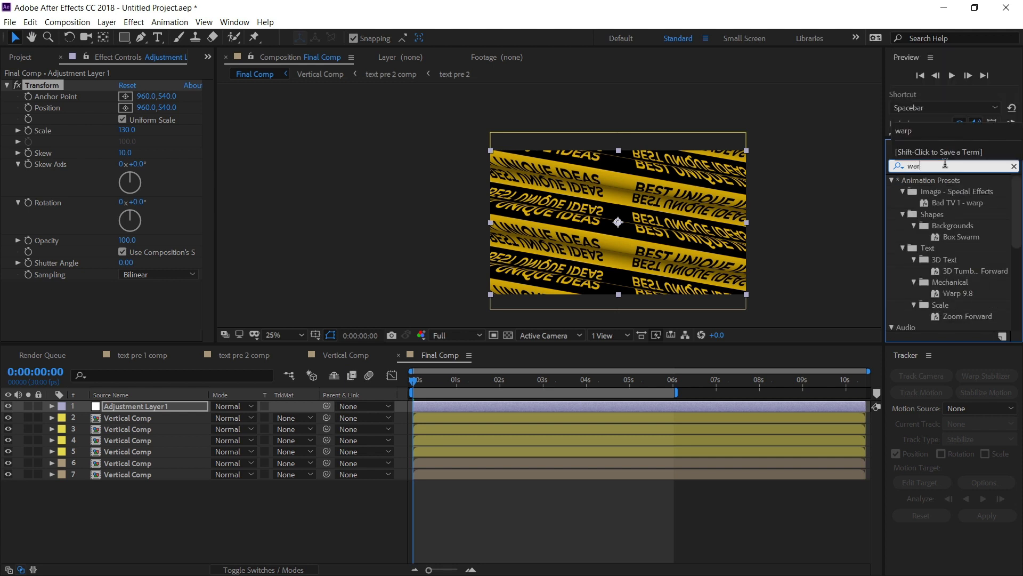
scroll(943, 280, down, 3)
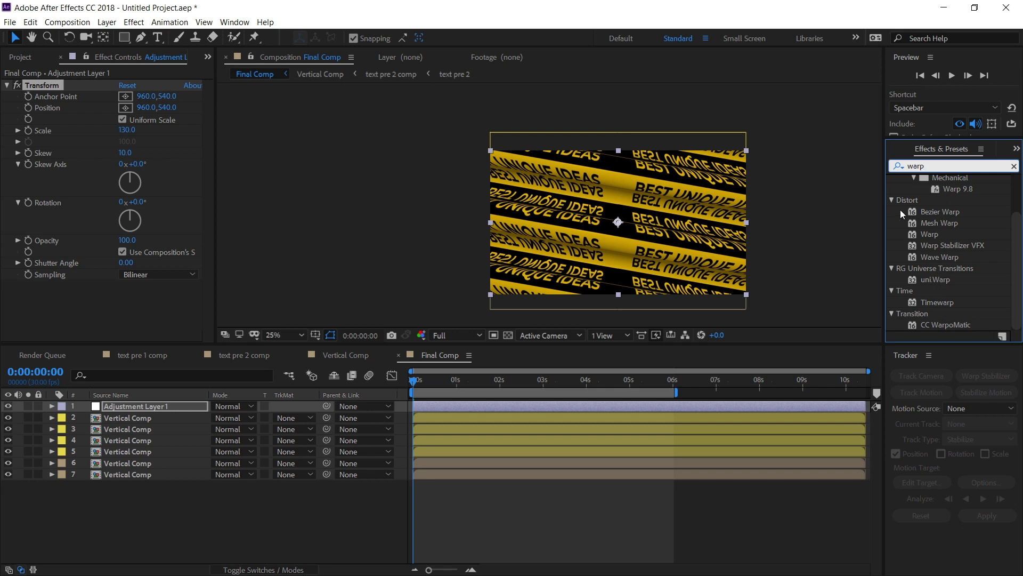
drag(929, 235, 136, 406)
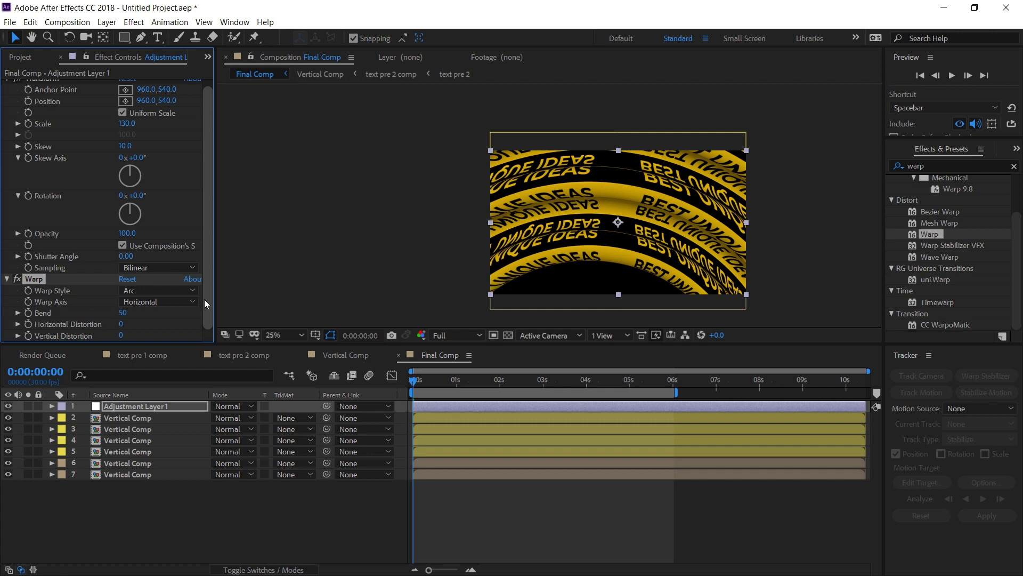
click(125, 312)
text(-15)
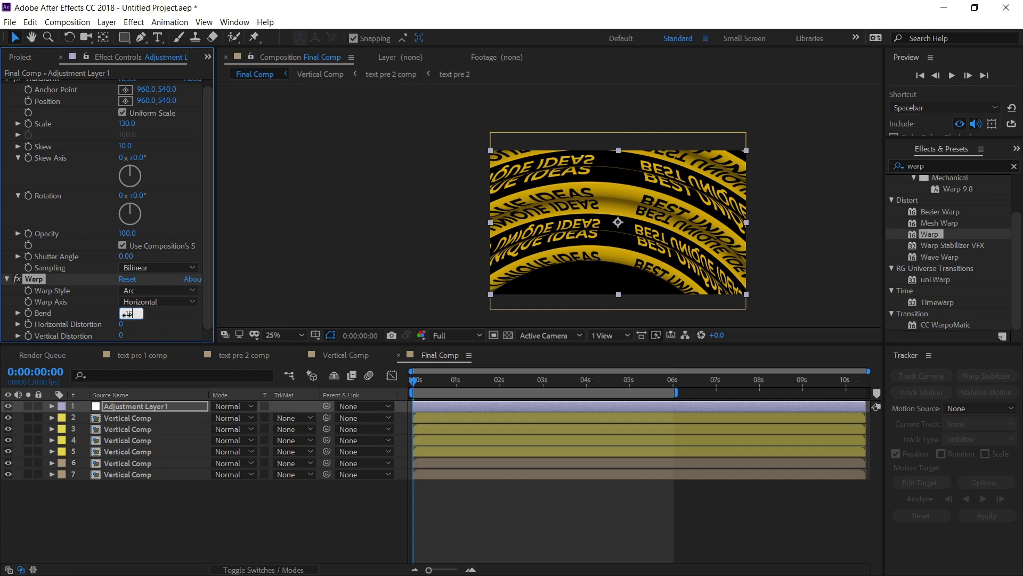
key(Return)
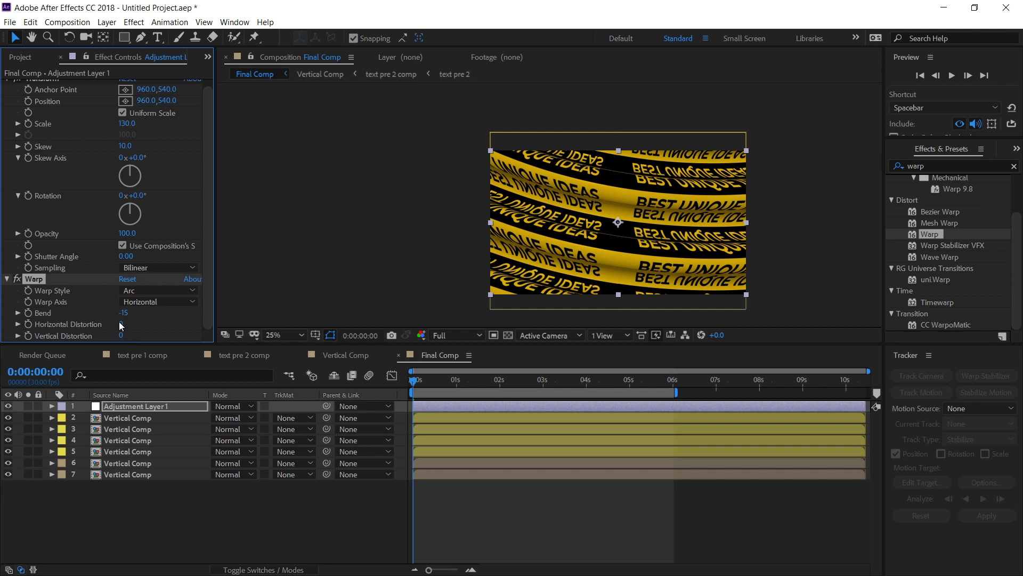
click(118, 321)
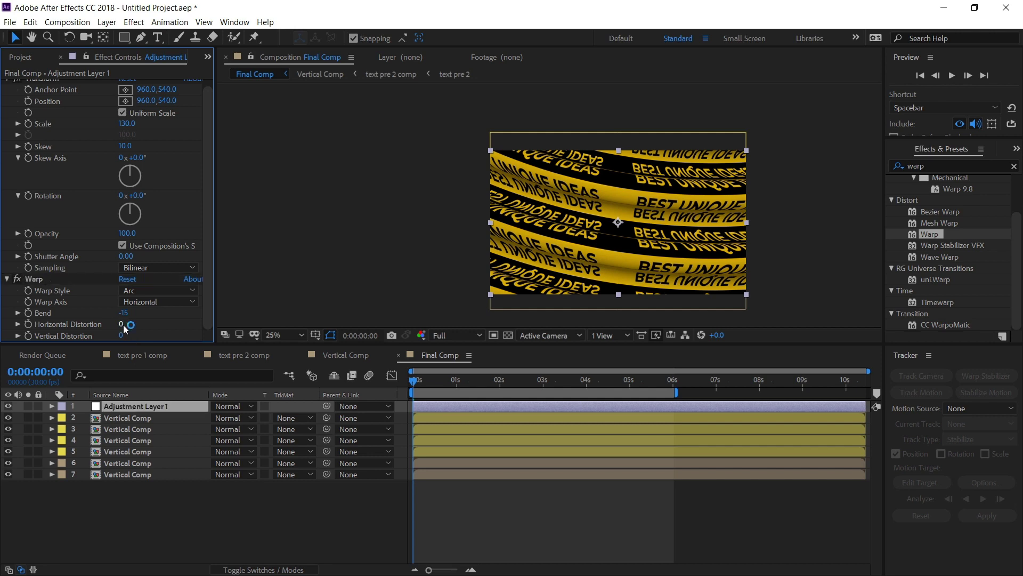
text(-)
click(123, 335)
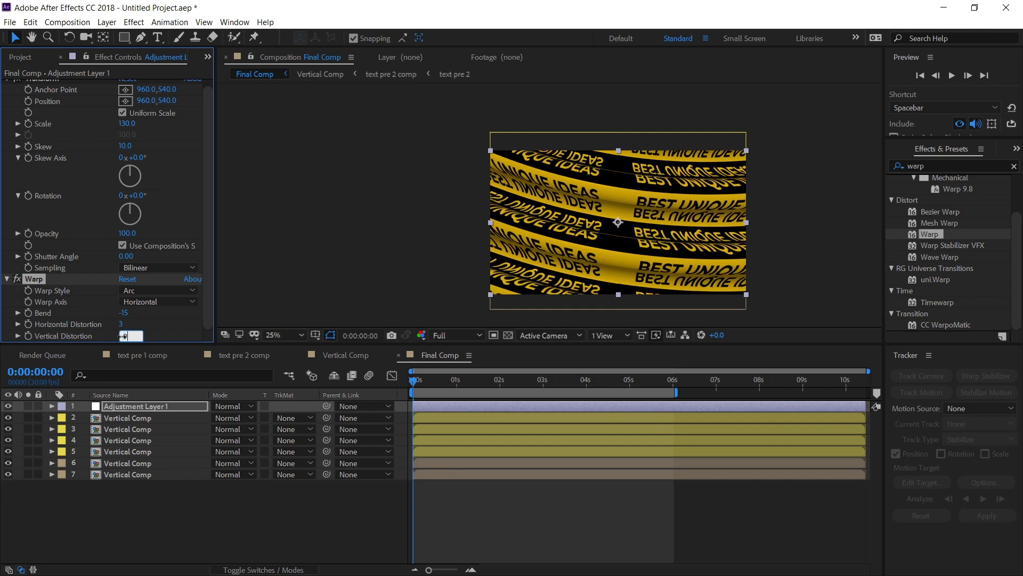
text(9)
key(Return)
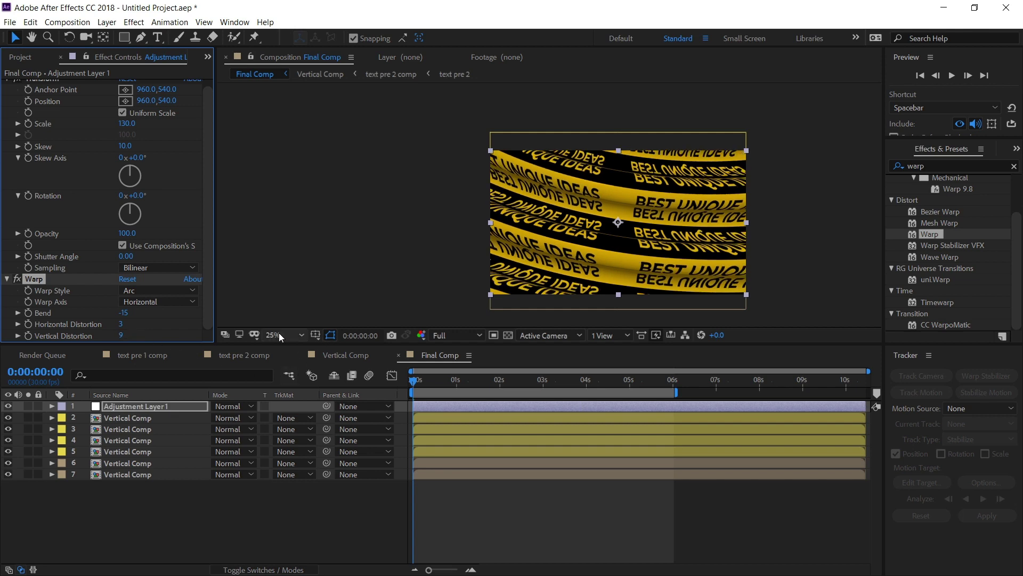
click(279, 335)
click(294, 113)
click(477, 495)
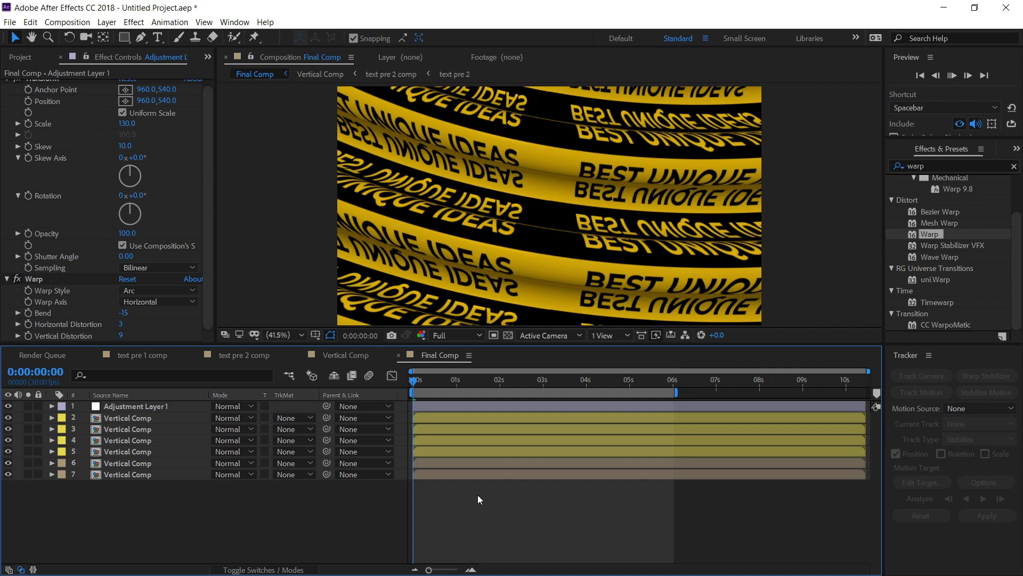
Play Final Comp at Third resolution, then stop and scrub the timeline to check motion
key(space)
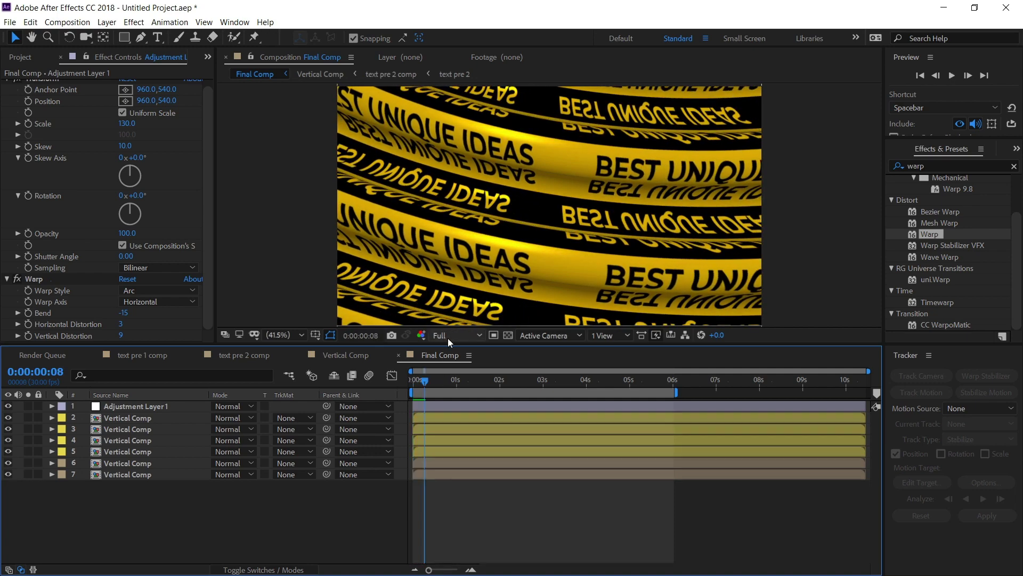
click(448, 335)
click(466, 416)
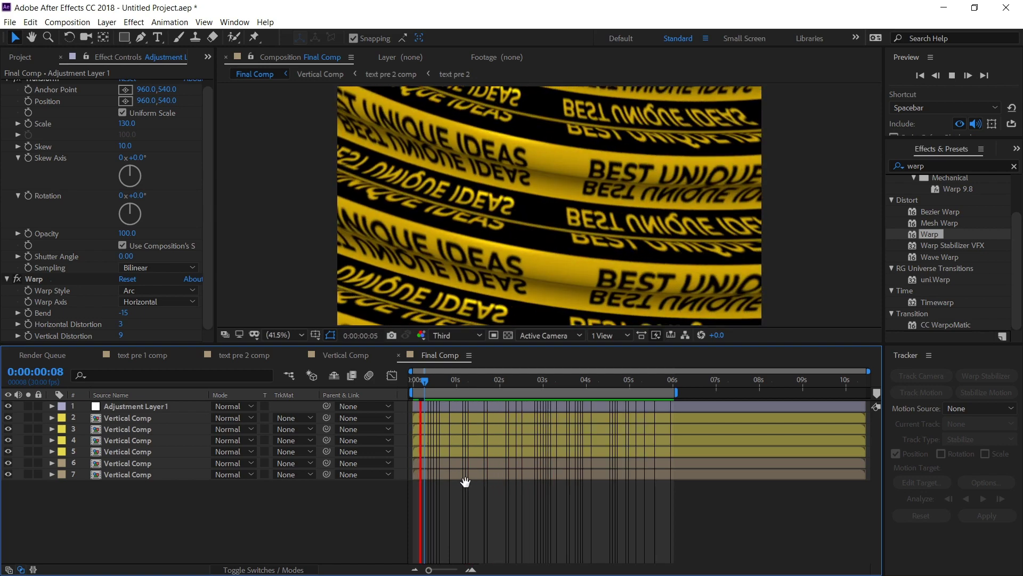
key(space)
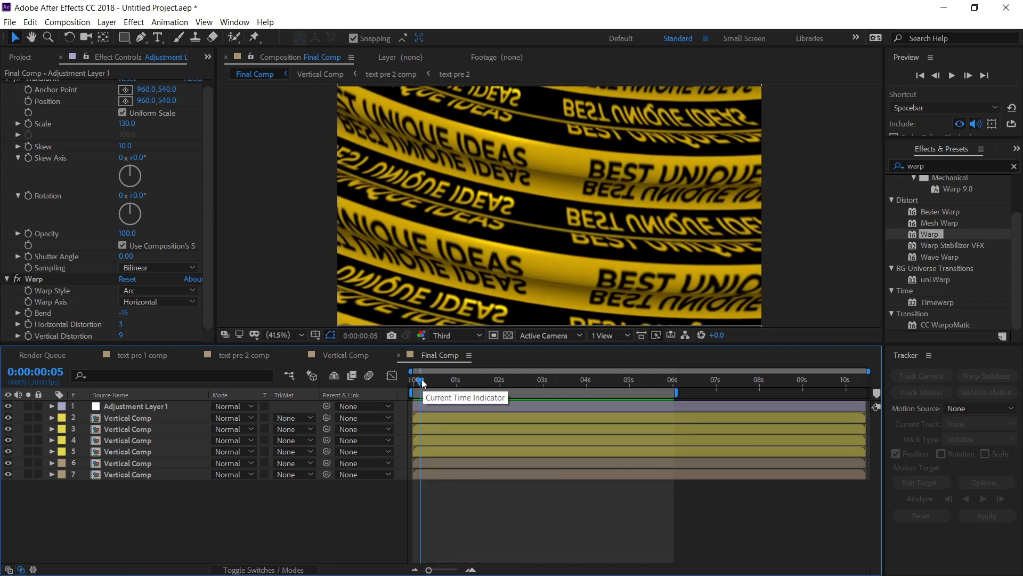
mouse_move(422, 383)
mouse_down()
mouse_move(638, 382)
mouse_move(409, 404)
mouse_up()
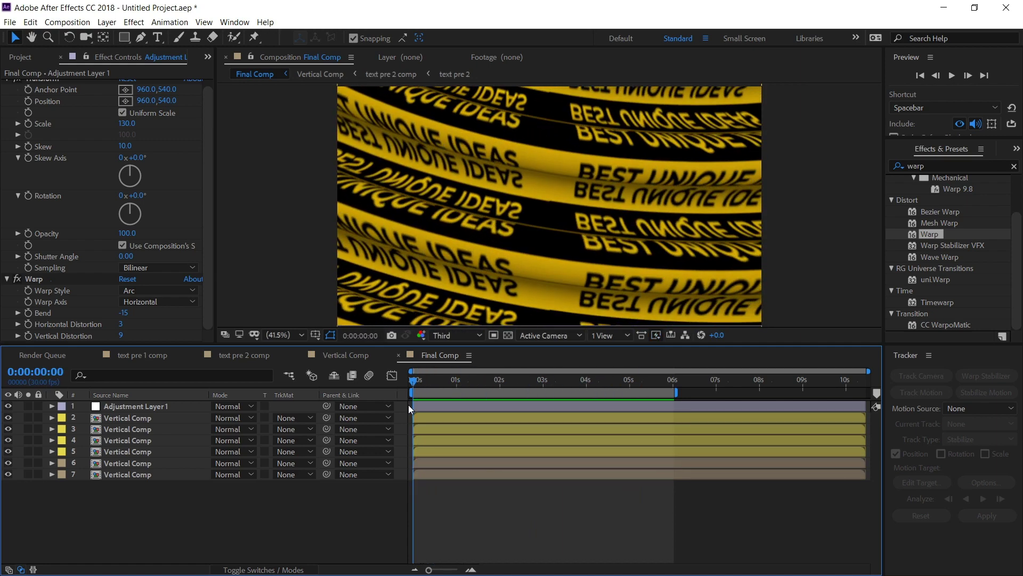